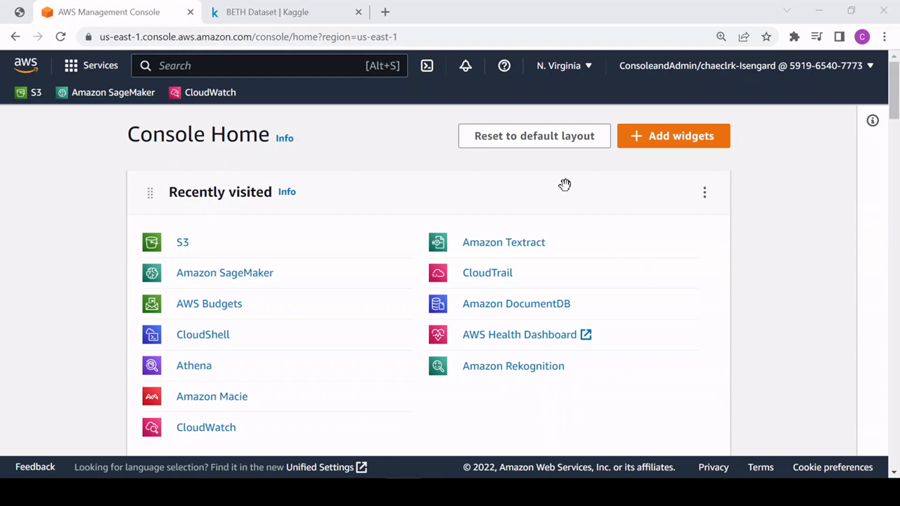
Review the BETH Dataset page on Kaggle, including its description, content details, data preview and list of CSV files
click(294, 5)
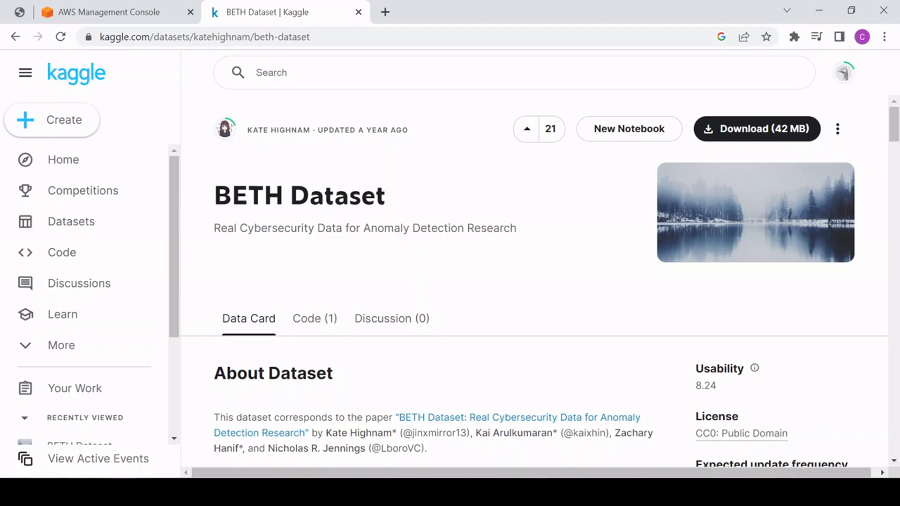
scroll(370, 249, down, 9)
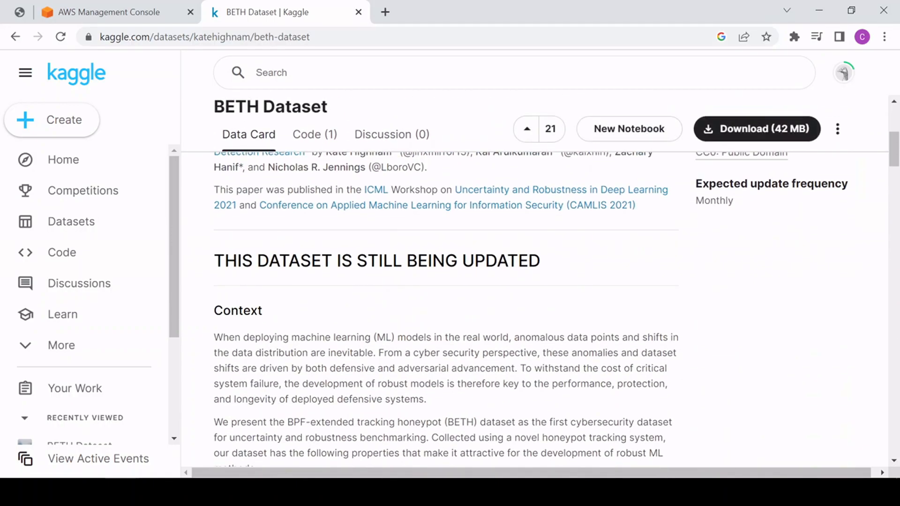
scroll(402, 338, down, 2)
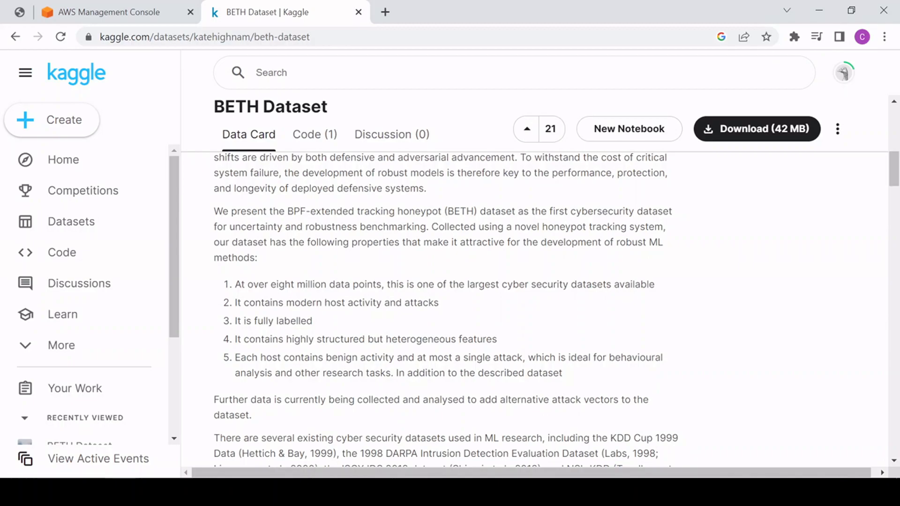
scroll(445, 310, down, 3)
scroll(408, 304, down, 8)
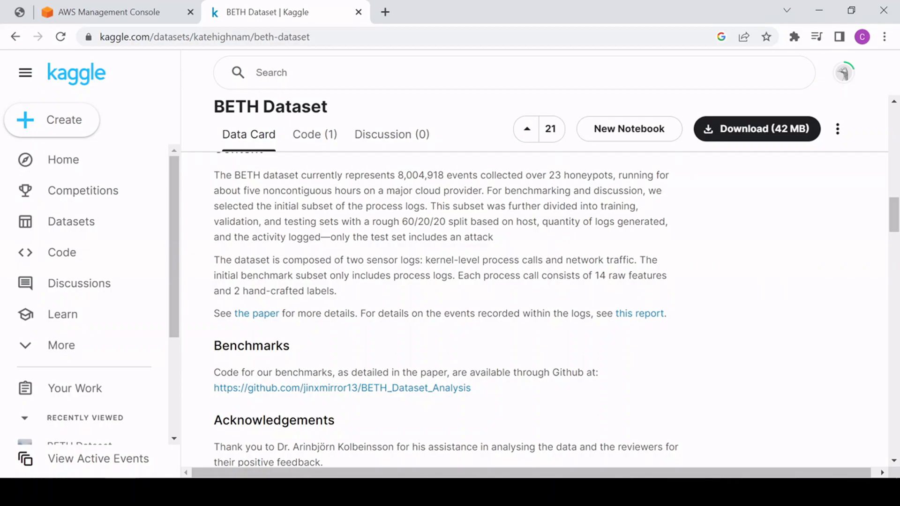
scroll(898, 356, down, 12)
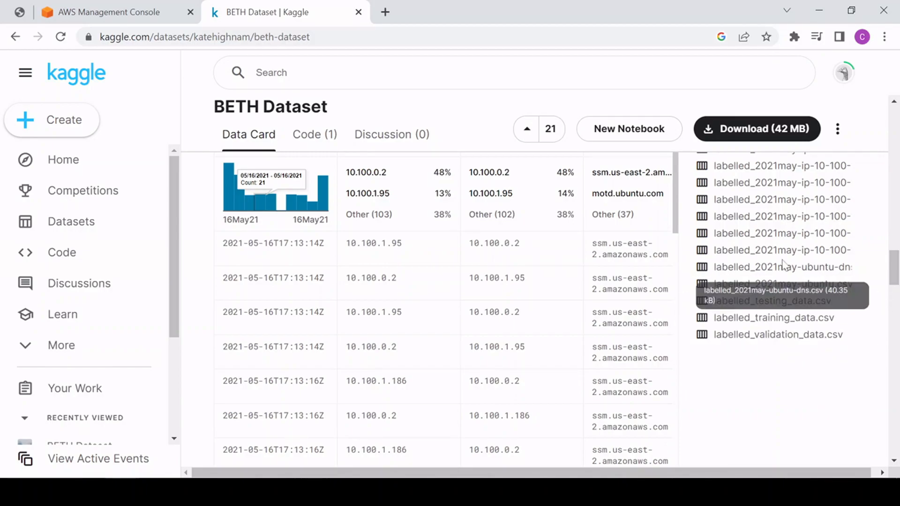
scroll(777, 217, up, 2)
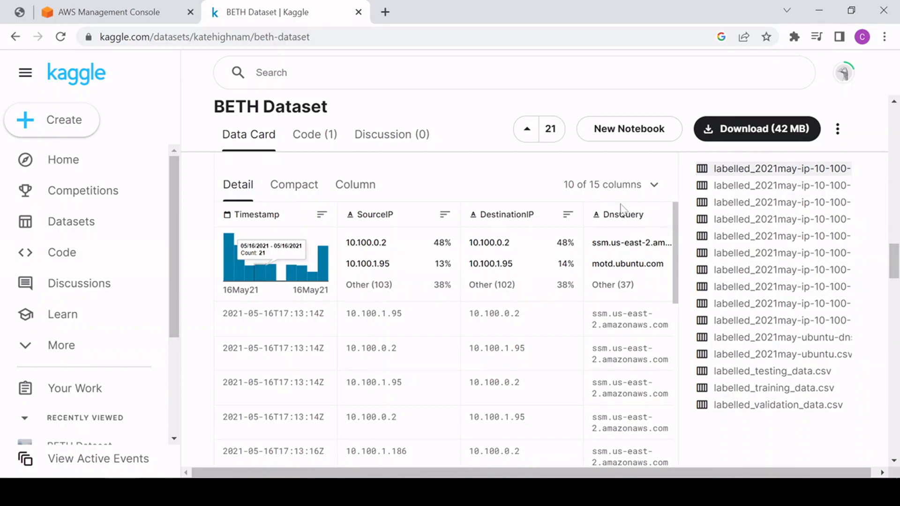
Switch to the AWS console and open the sagemaker-us-east-1 bucket in S3 to view its objects
click(116, 14)
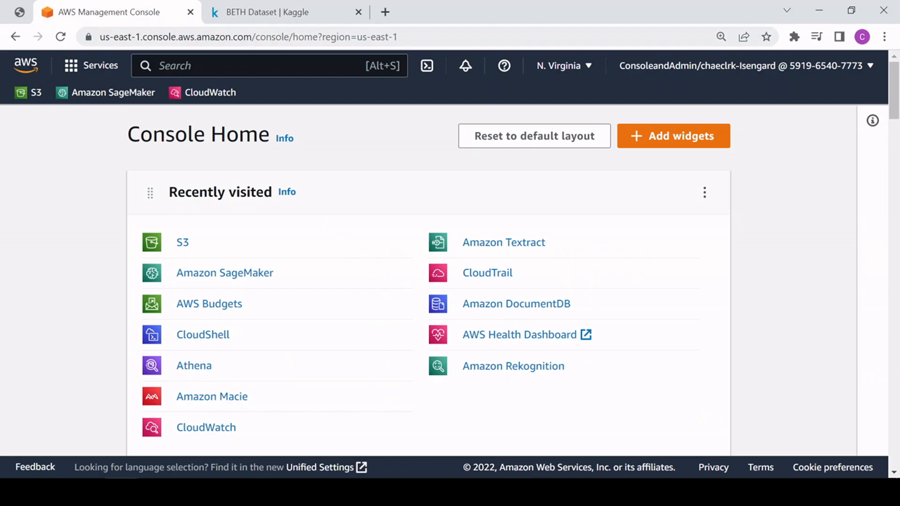
click(183, 246)
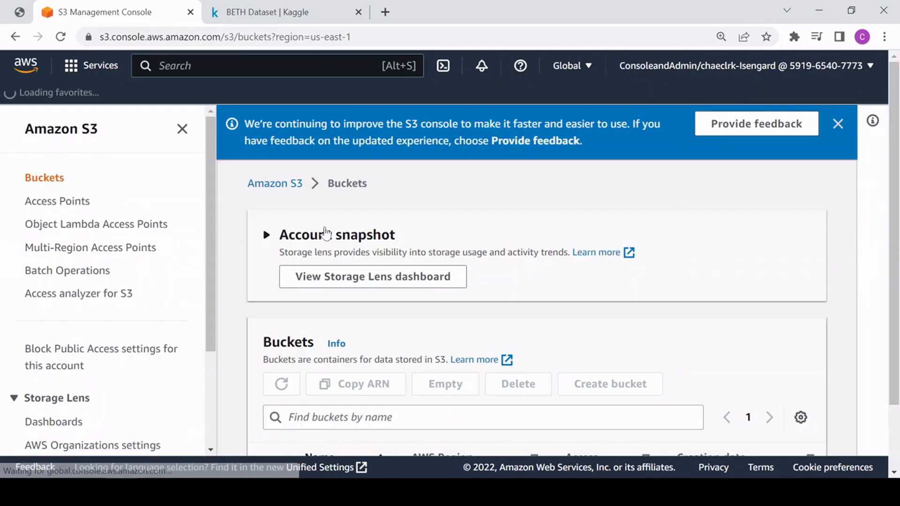
click(275, 235)
scroll(459, 289, down, 2)
scroll(460, 289, down, 4)
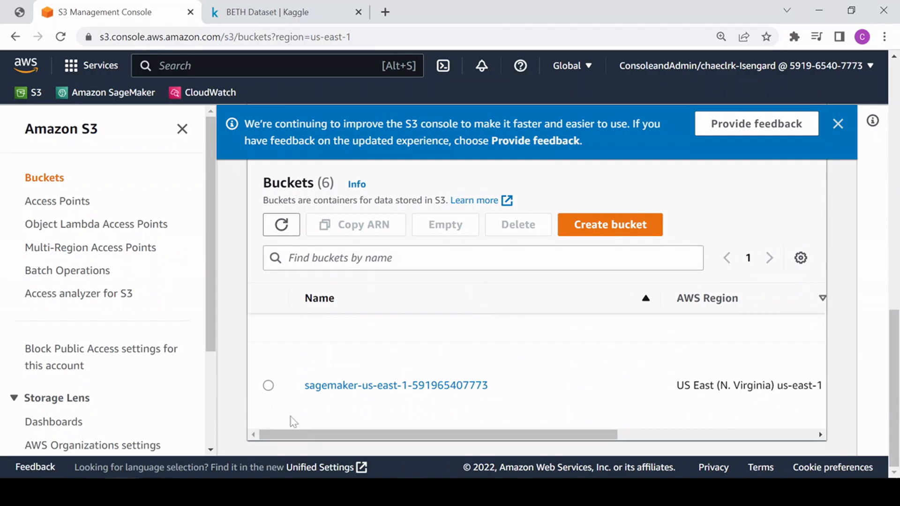
click(385, 391)
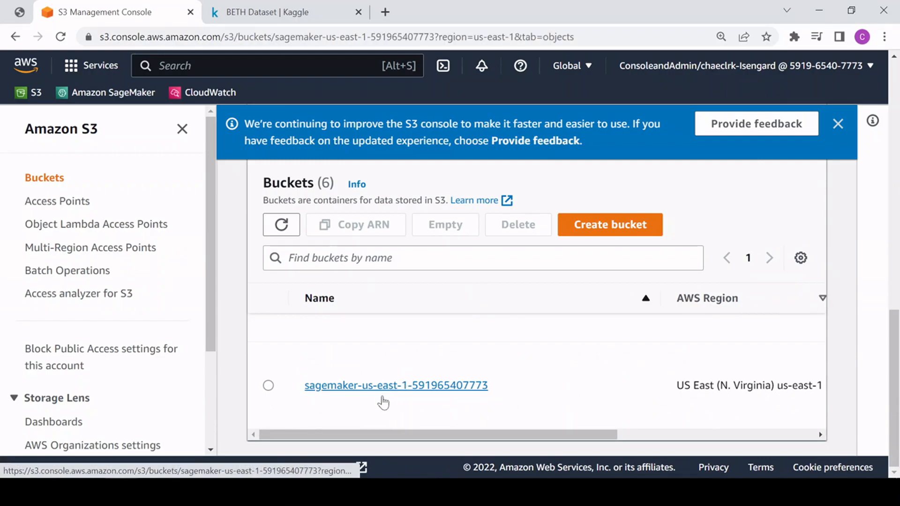
scroll(563, 342, down, 3)
scroll(633, 328, down, 1)
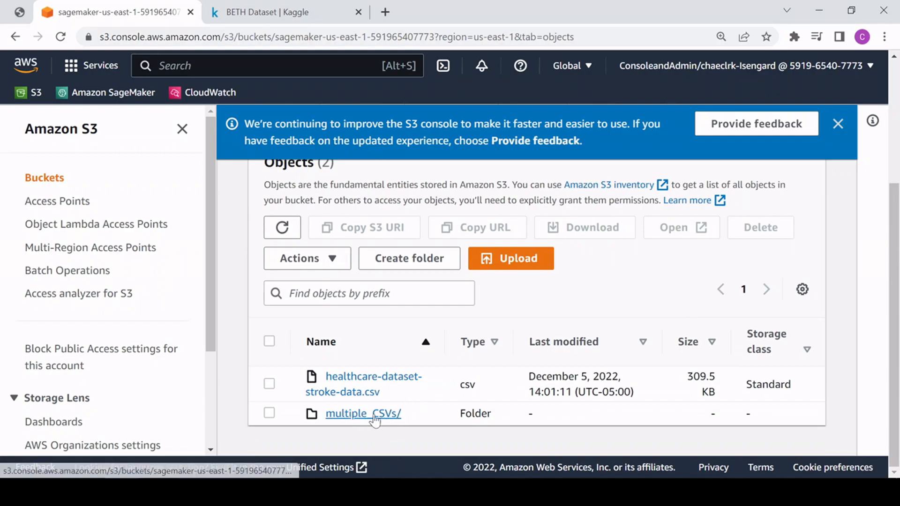
Open the BETH_Dataset folder inside multiple_CSVs and look over its labelled CSV files
click(359, 416)
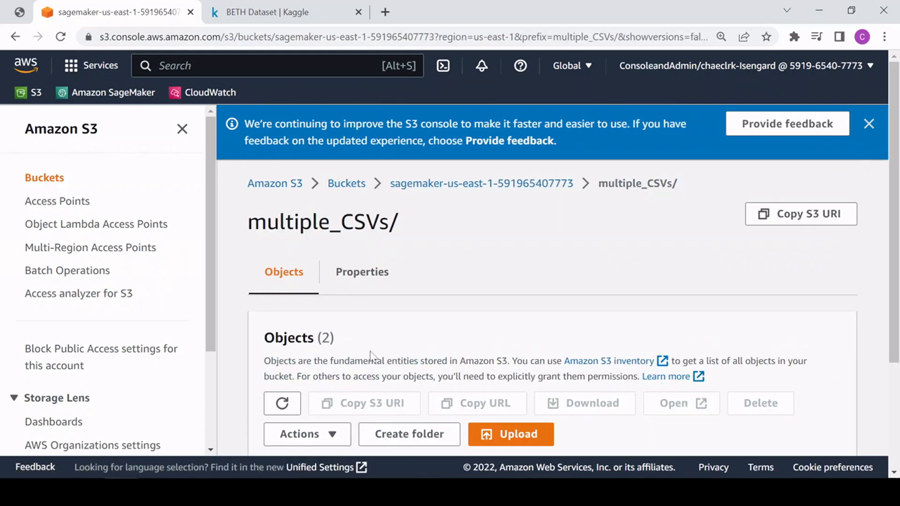
scroll(370, 357, down, 3)
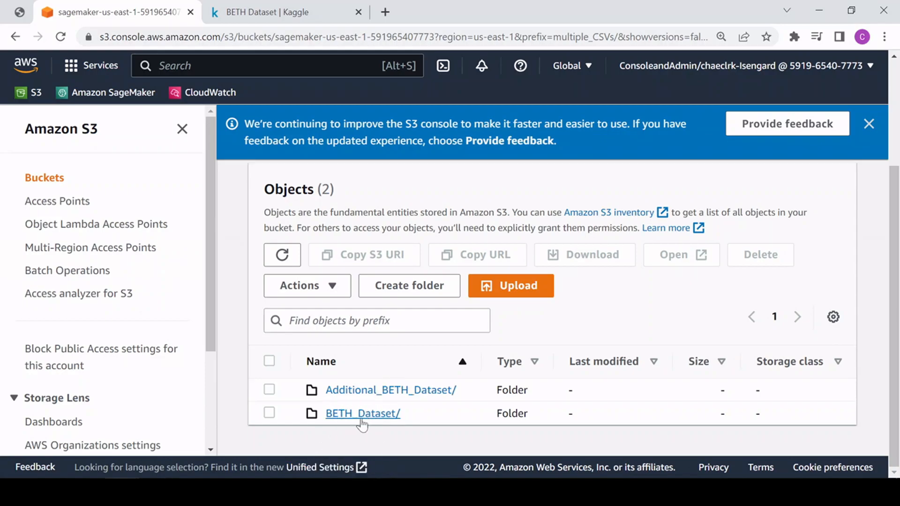
click(334, 415)
scroll(421, 352, down, 1)
scroll(421, 353, down, 2)
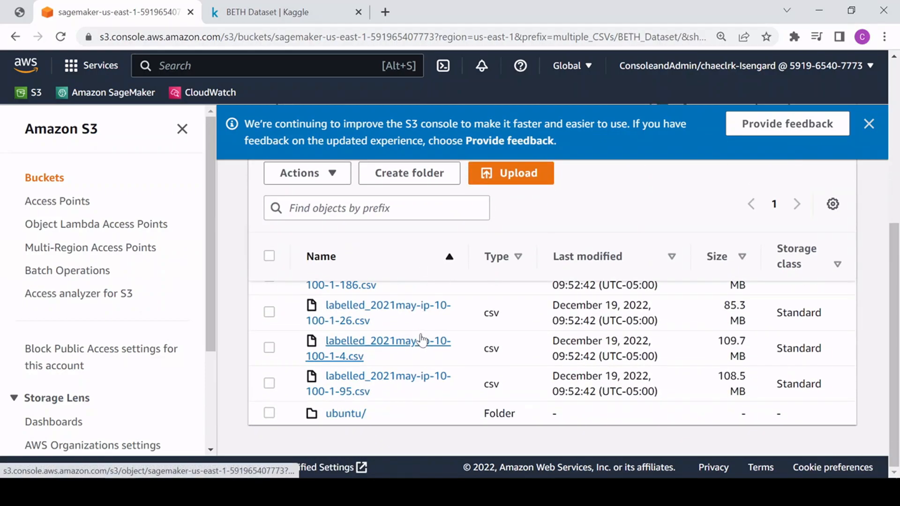
scroll(436, 374, up, 1)
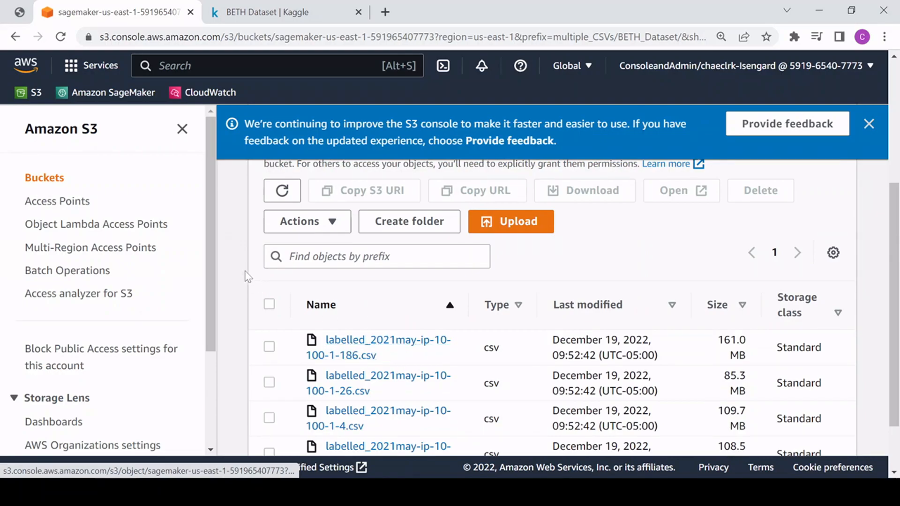
Collapse the S3 side navigation and inspect the contents of the ubuntu subfolder in BETH_Dataset
click(183, 128)
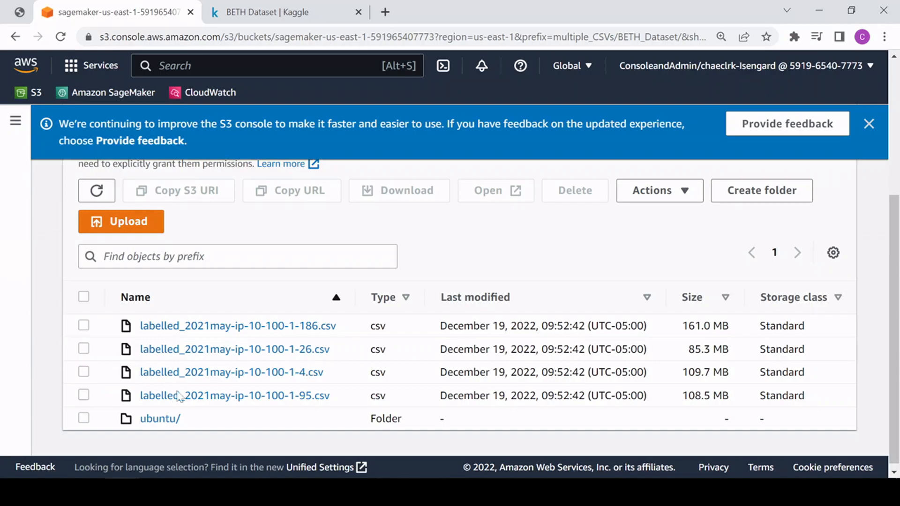
click(159, 419)
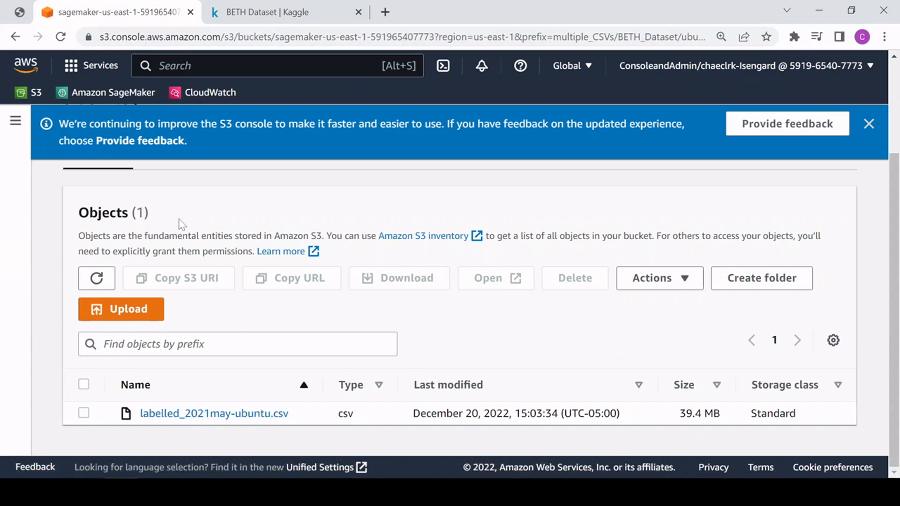
scroll(205, 253, up, 3)
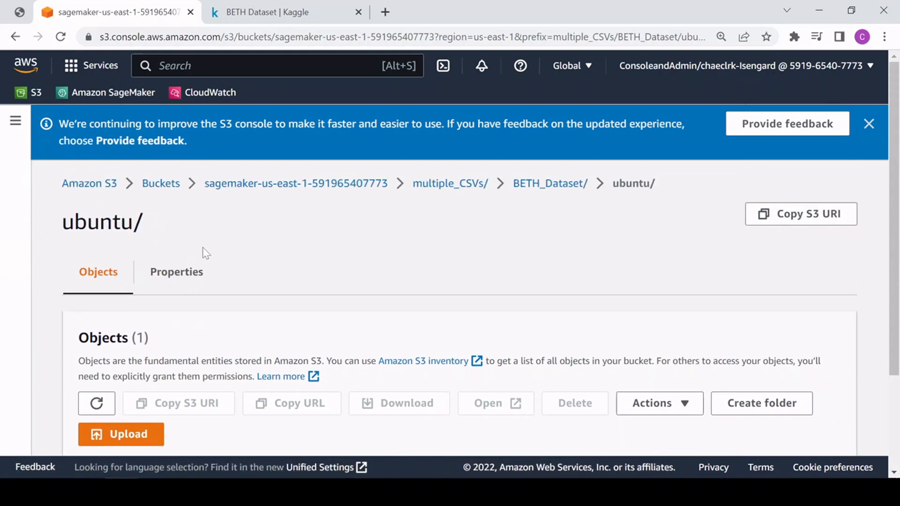
Inspect the contents of the Additional_BETH_Dataset folder and return to the multiple_CSVs folder
click(452, 186)
scroll(312, 344, down, 3)
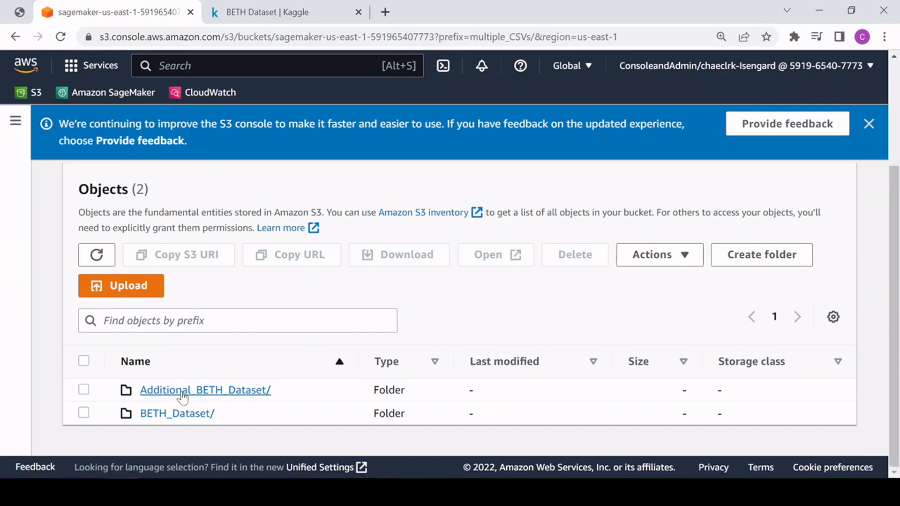
click(194, 392)
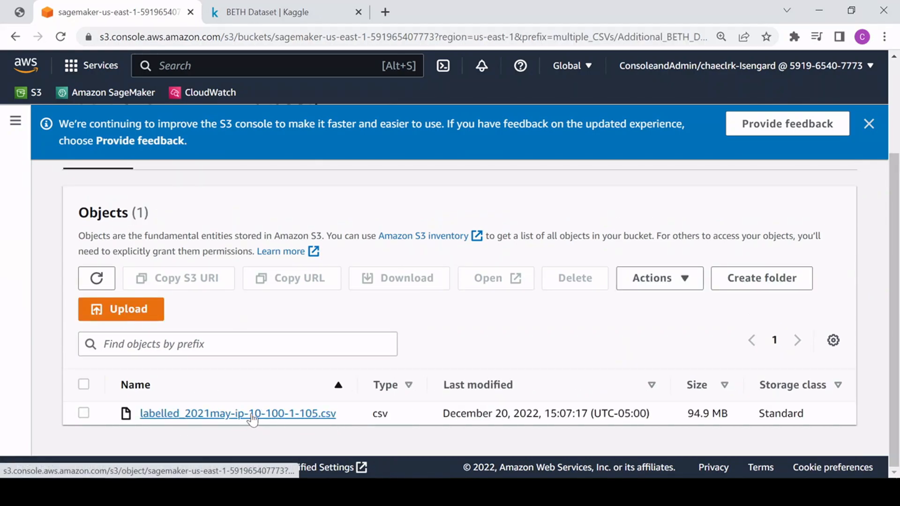
scroll(301, 201, up, 3)
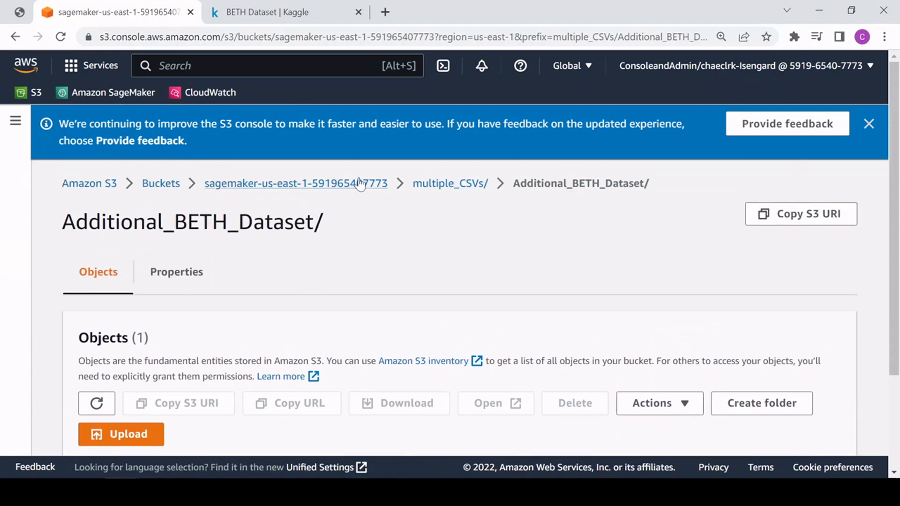
click(454, 186)
scroll(380, 262, down, 3)
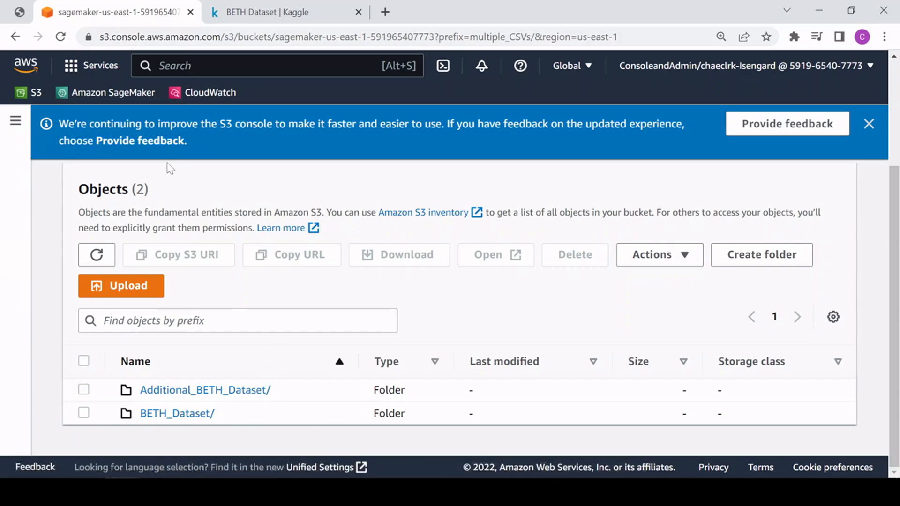
Go to Amazon SageMaker, open DataWranglerDomain and launch Studio for its default user profile
click(108, 94)
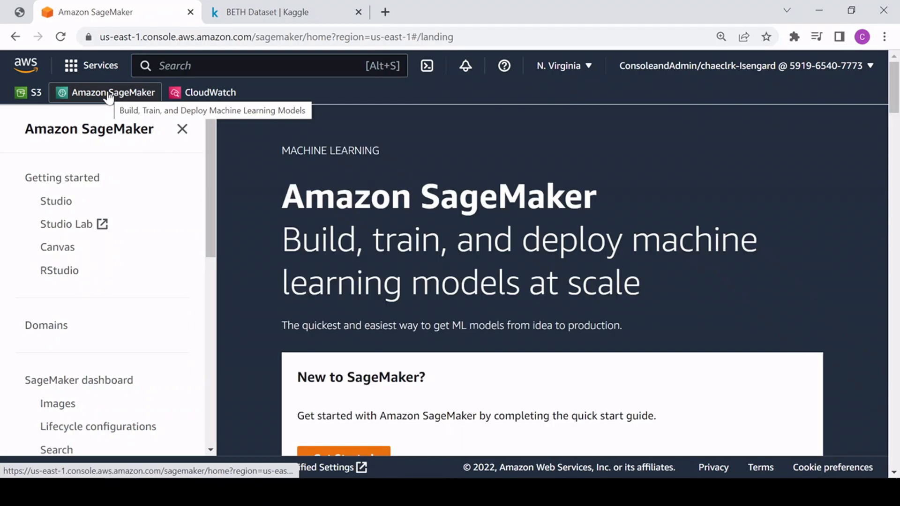
scroll(310, 281, down, 2)
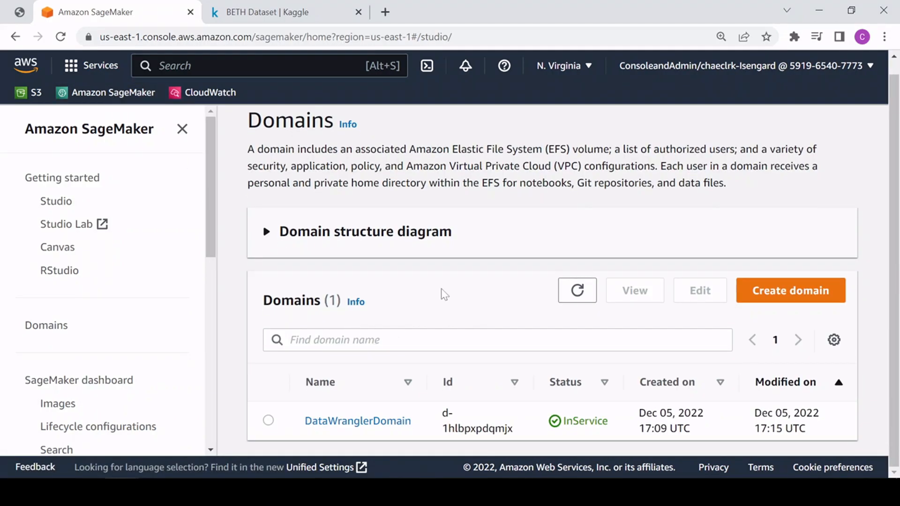
click(359, 422)
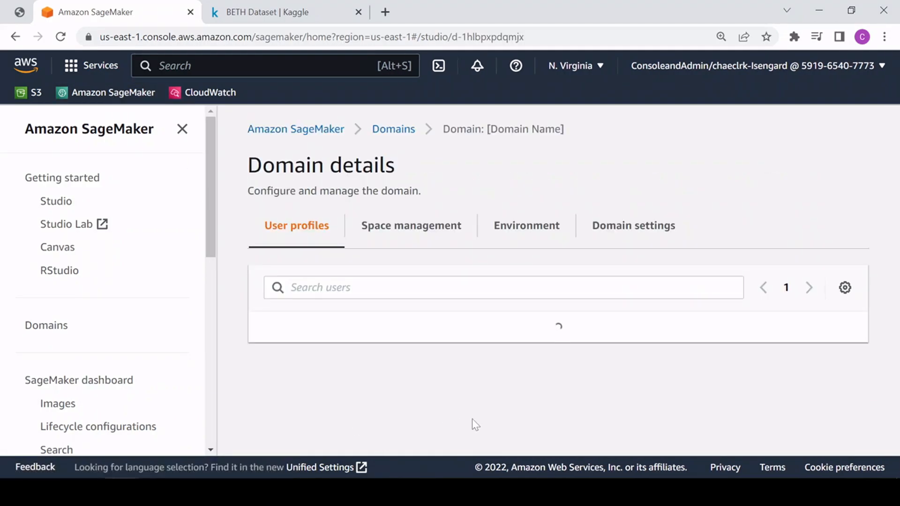
scroll(589, 363, down, 3)
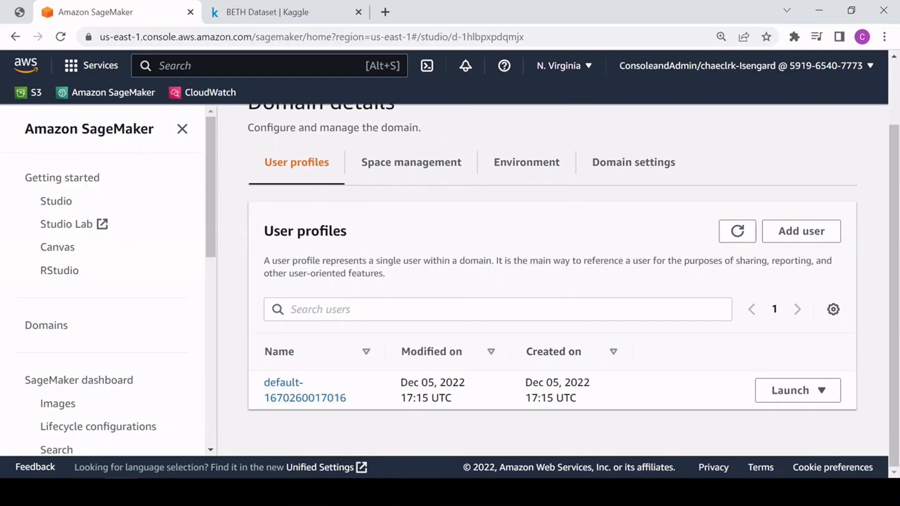
click(810, 395)
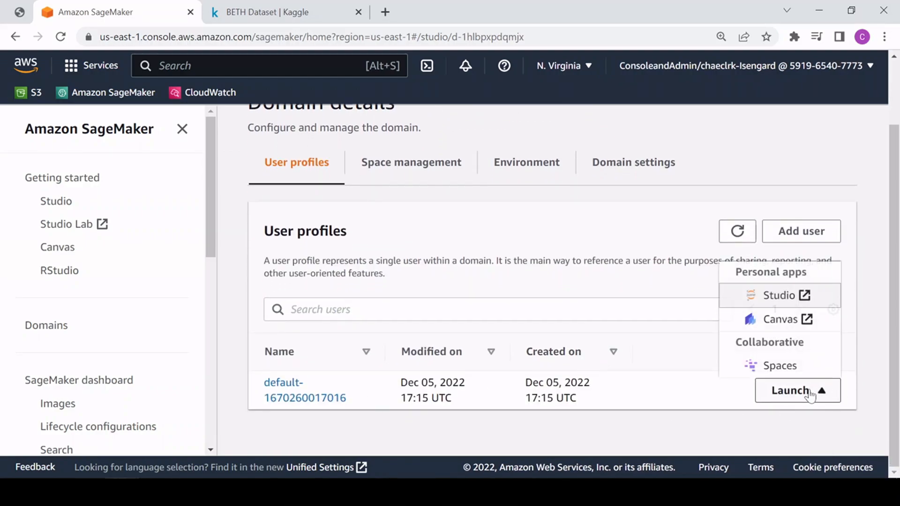
click(776, 300)
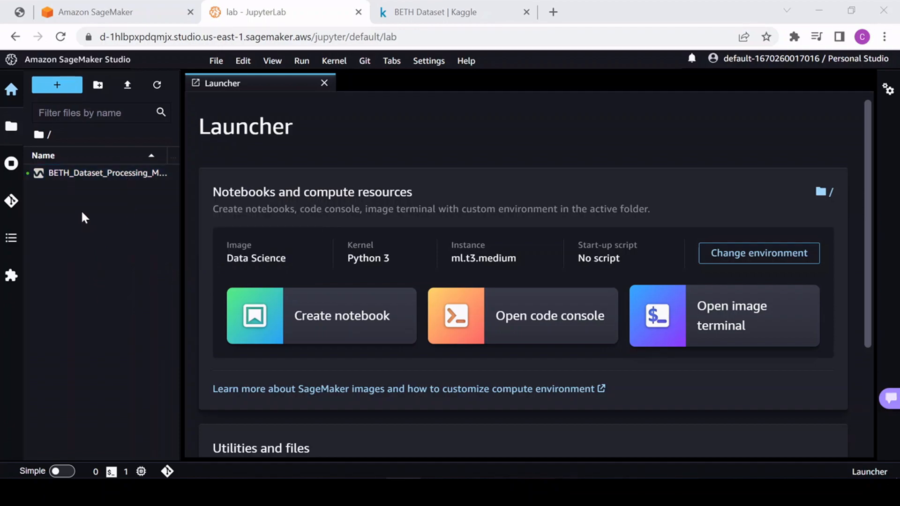
Create a new Data Wrangler flow in SageMaker Studio
click(217, 62)
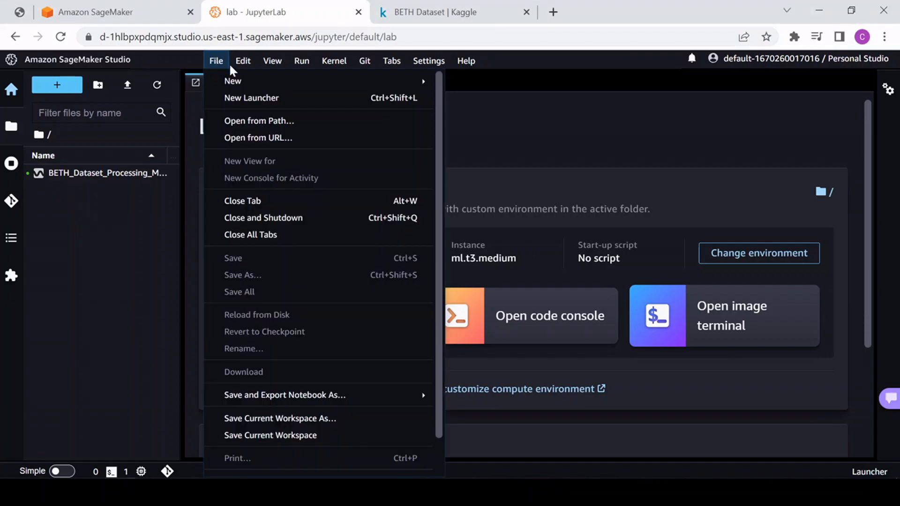
mouse_move(240, 83)
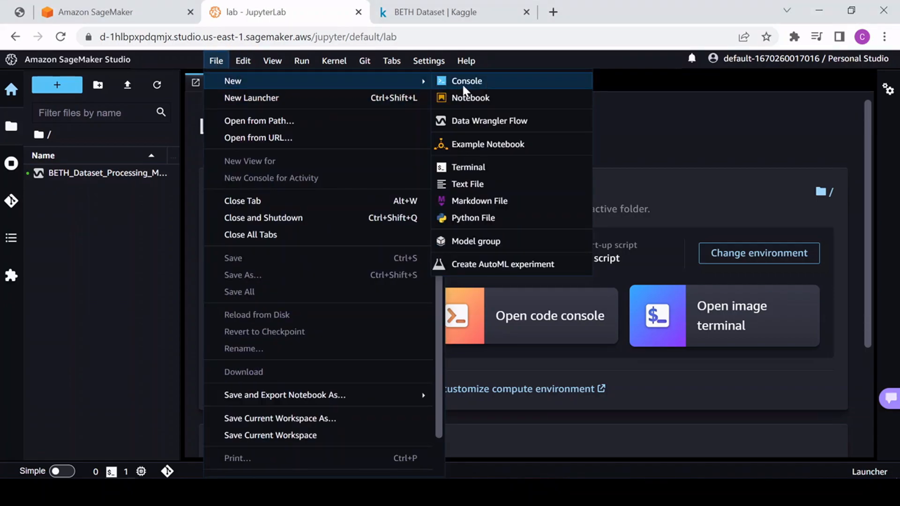
click(488, 121)
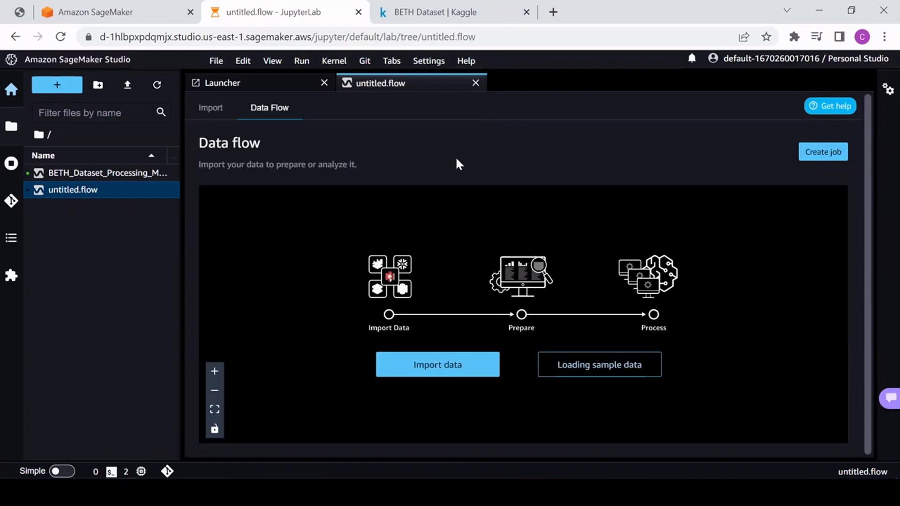
Start a data import from Amazon S3 and browse to the multiple_CSVs folder in the sagemaker-us-east-1 bucket
click(428, 366)
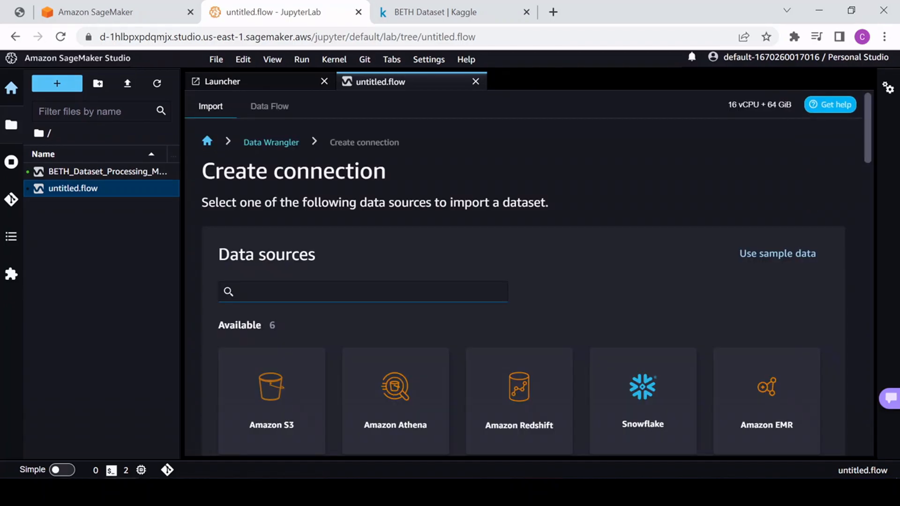
scroll(486, 340, down, 1)
click(264, 333)
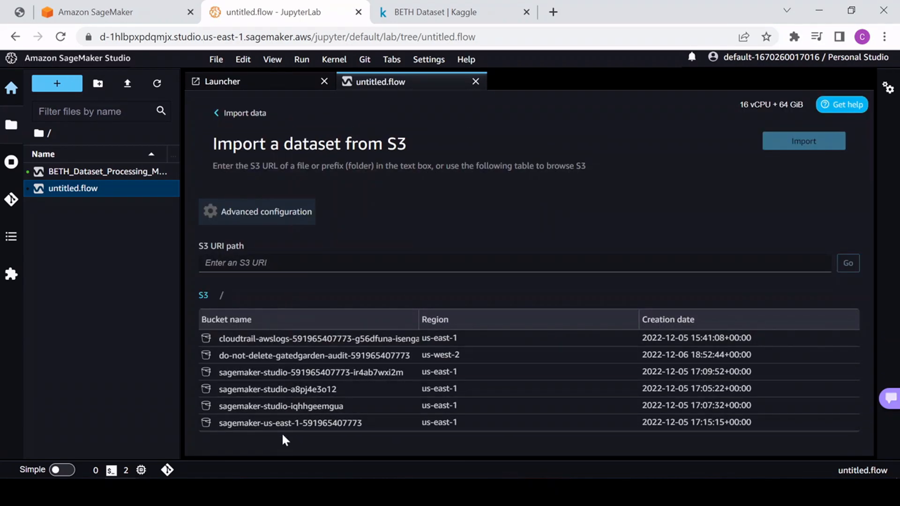
click(257, 422)
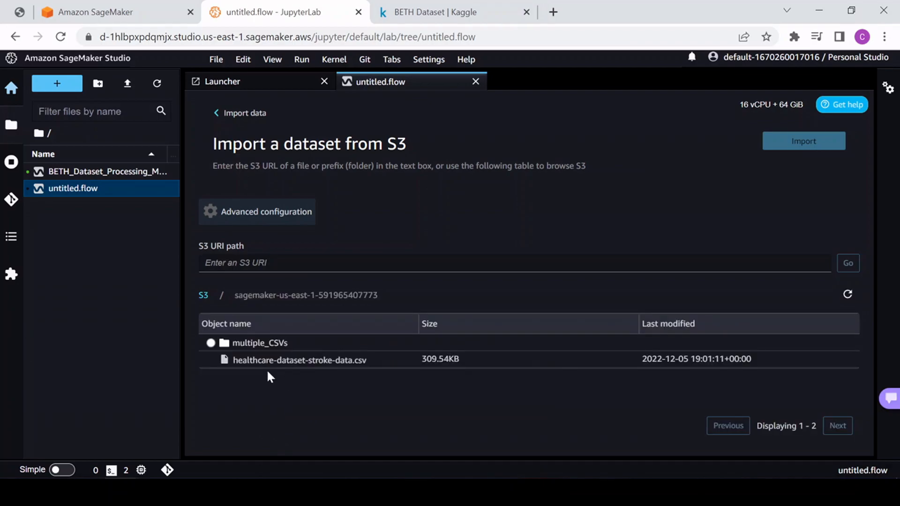
click(247, 342)
click(247, 343)
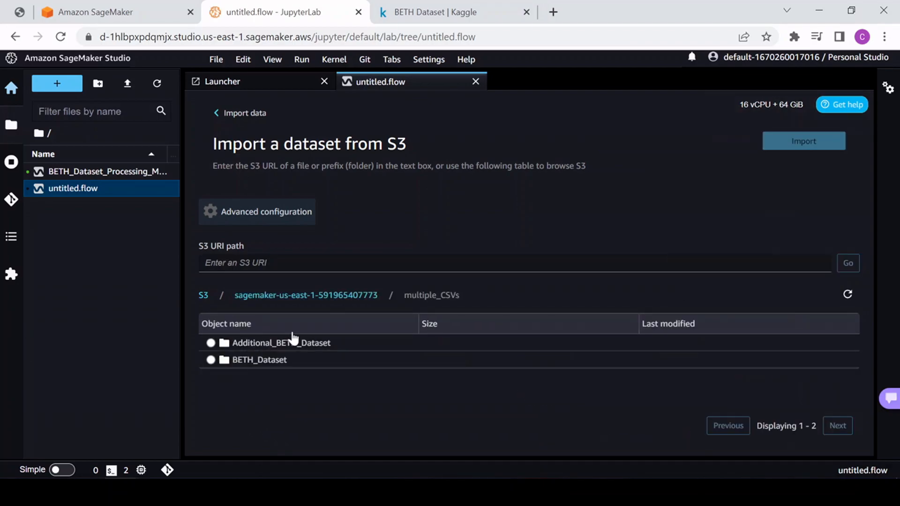
Select the BETH_Dataset folder for import, include its nested directories and set the sampling method to Stratified
click(210, 360)
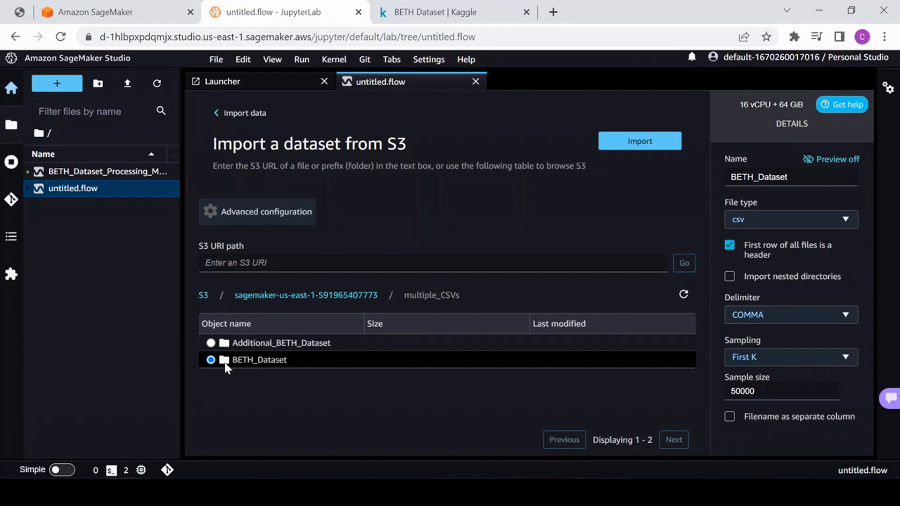
click(730, 278)
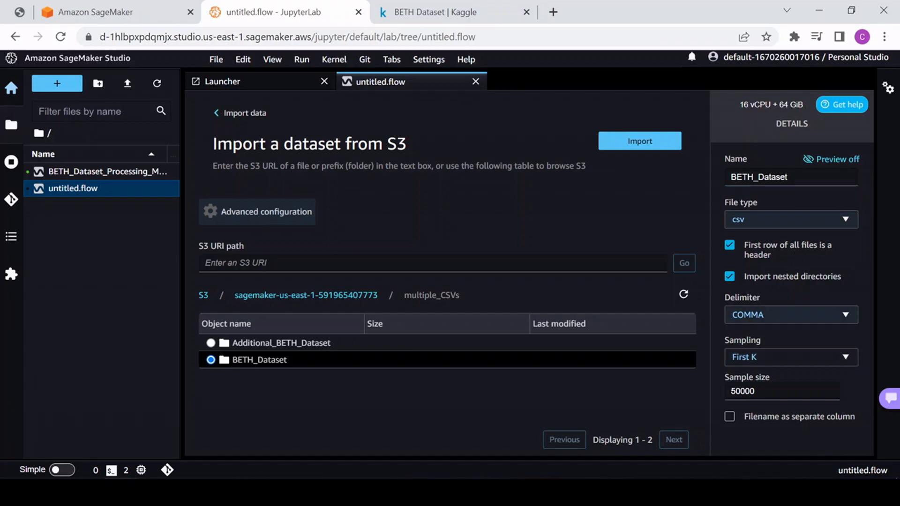
click(778, 357)
click(747, 449)
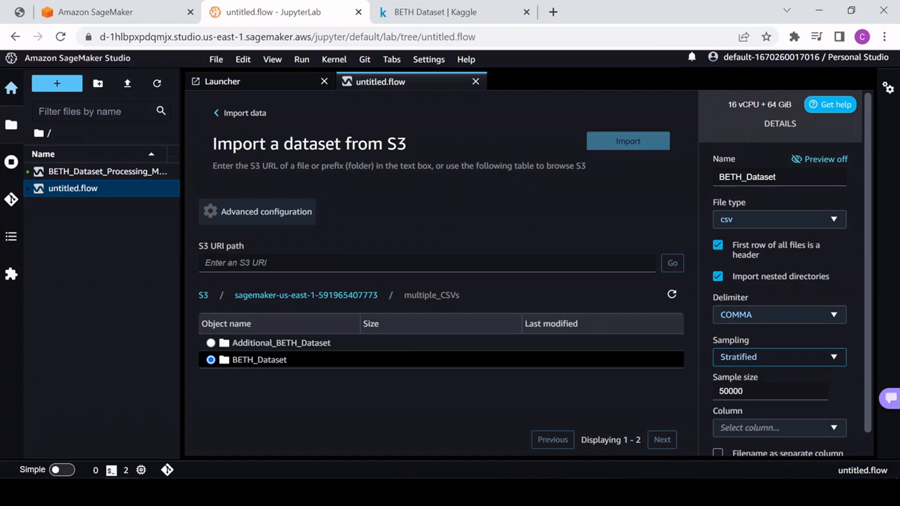
Set the sample size to 5000, stratify on the sus column and import the BETH_Dataset folder
scroll(535, 272, down, 1)
click(746, 370)
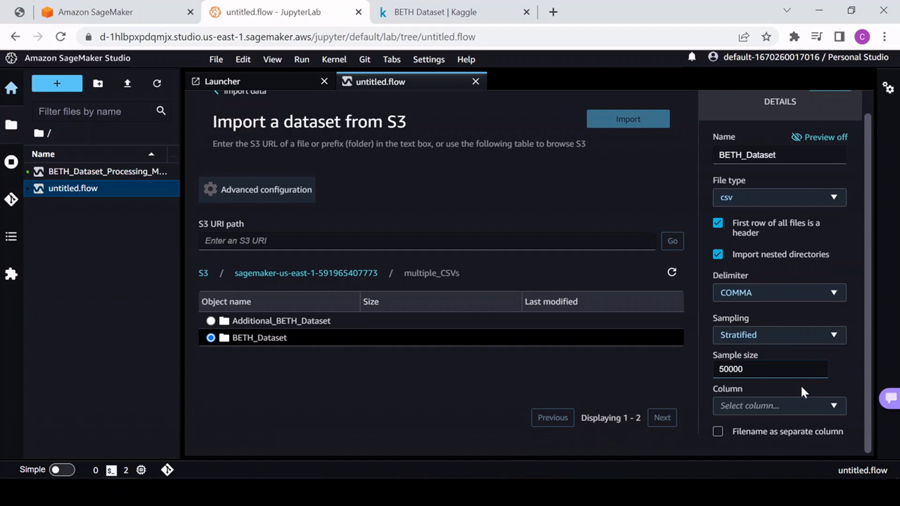
click(756, 405)
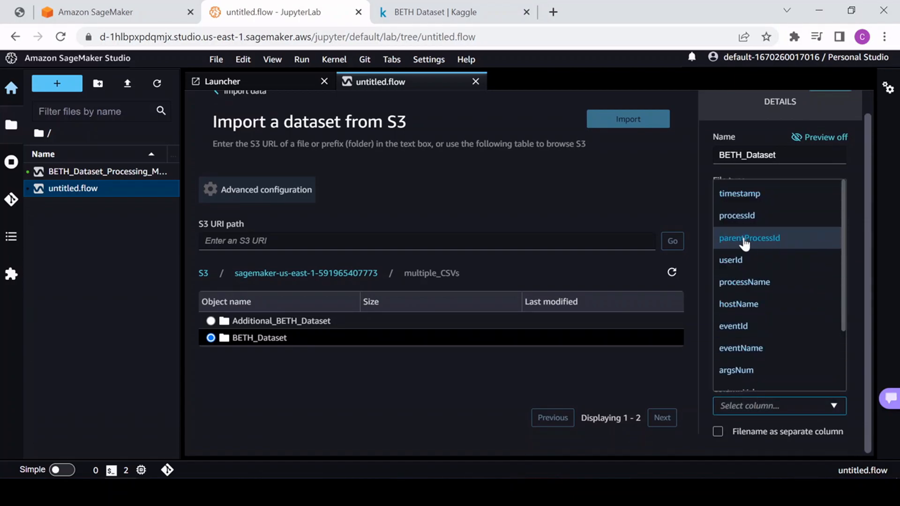
scroll(743, 323, down, 2)
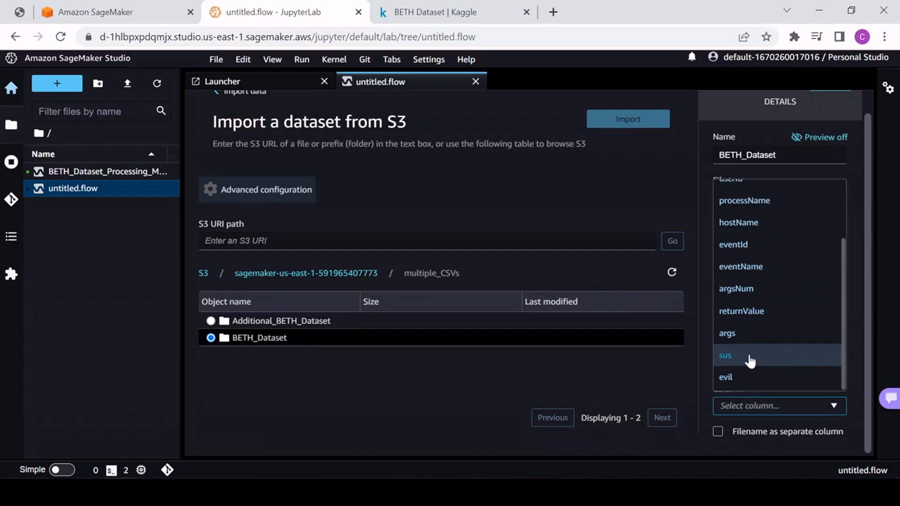
click(730, 357)
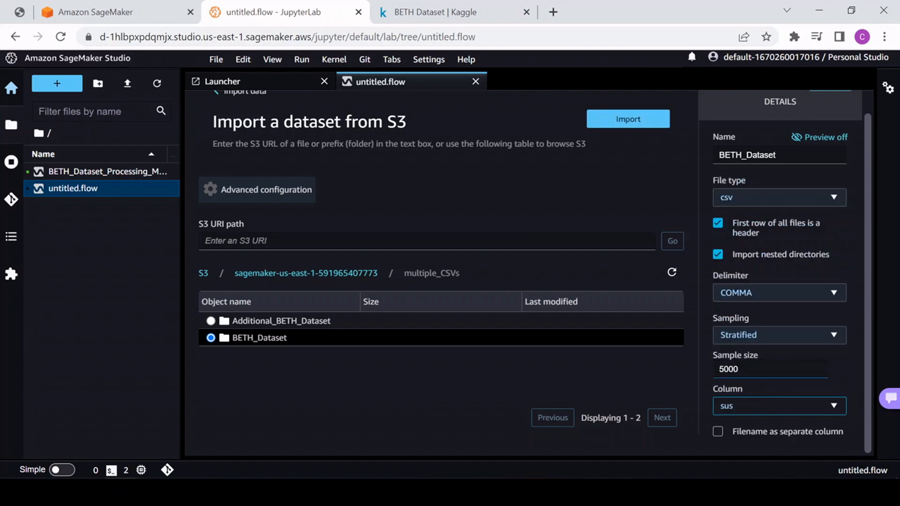
click(628, 122)
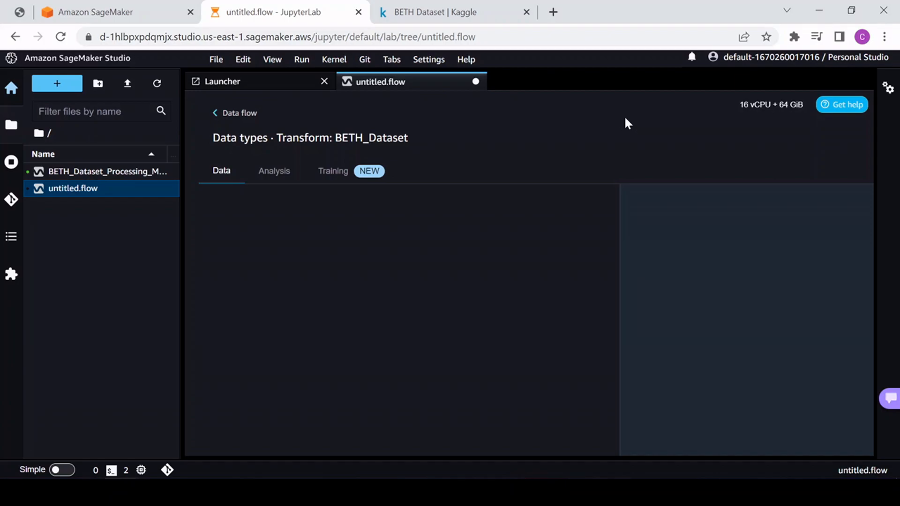
Rename the untitled flow file as DataWranglerBETH.flow and hide the file browser
right_click(377, 80)
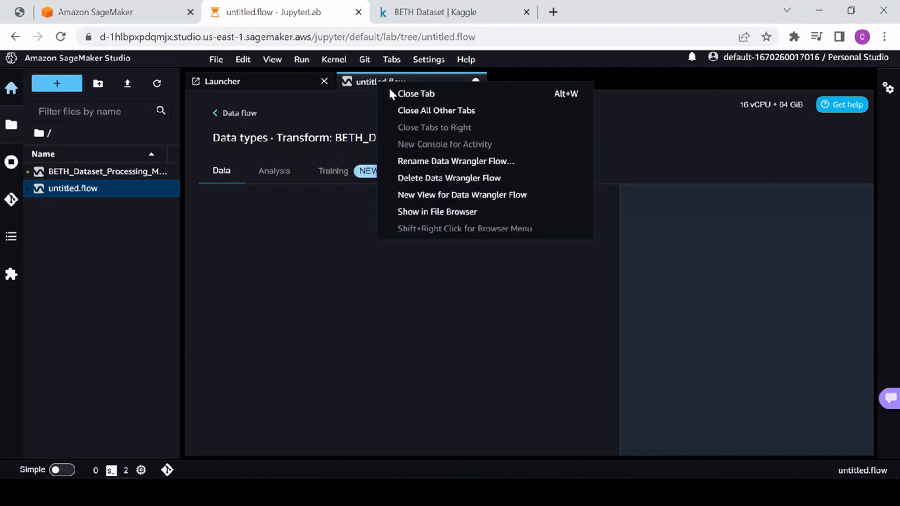
click(425, 161)
text(DataWr)
text(ang)
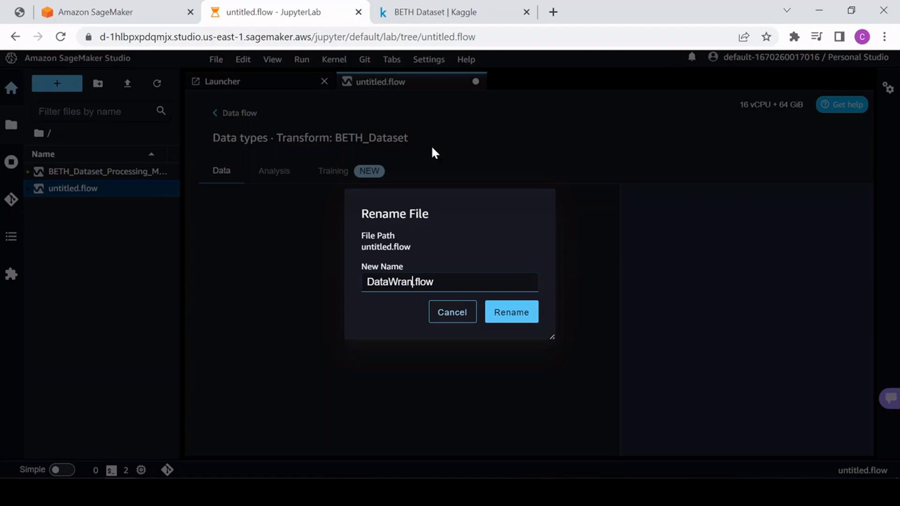
text(lerBETH)
click(508, 317)
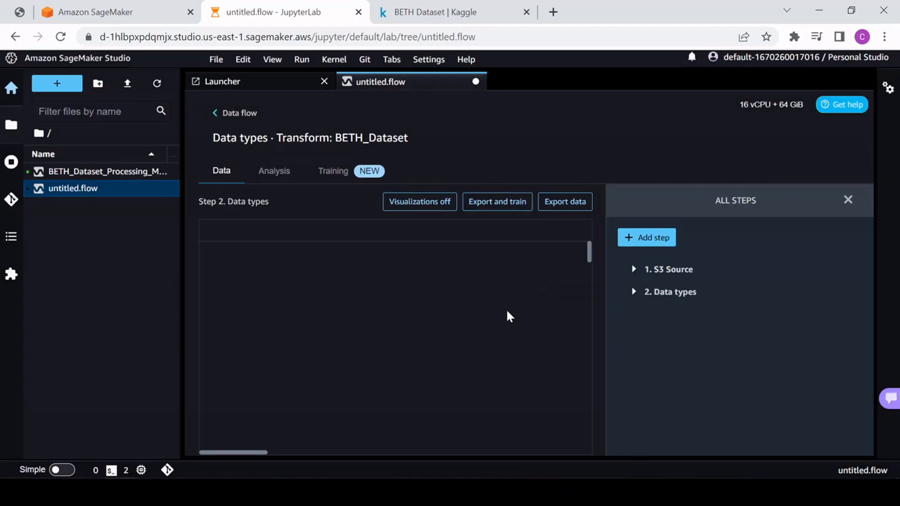
click(10, 92)
click(11, 89)
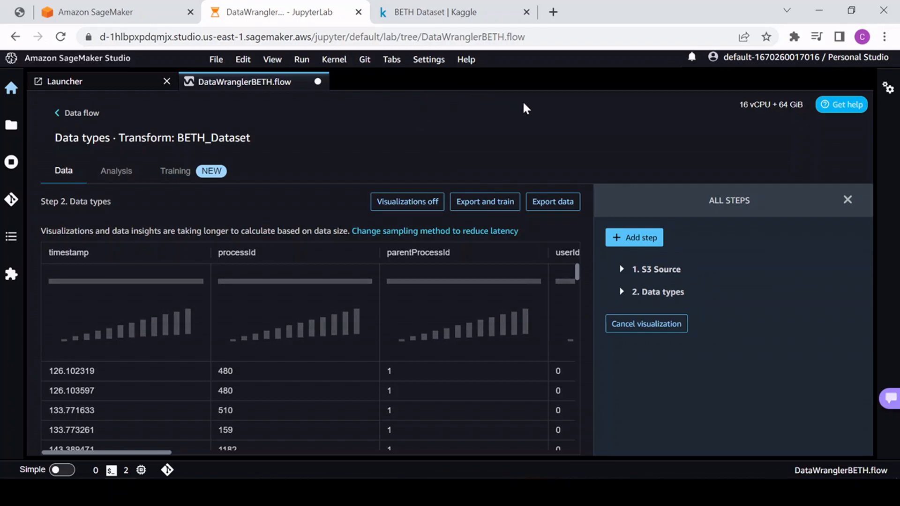
Review the S3 Source step and the BETH_Dataset columns with visualizations turned off, and return to the data flow
click(622, 272)
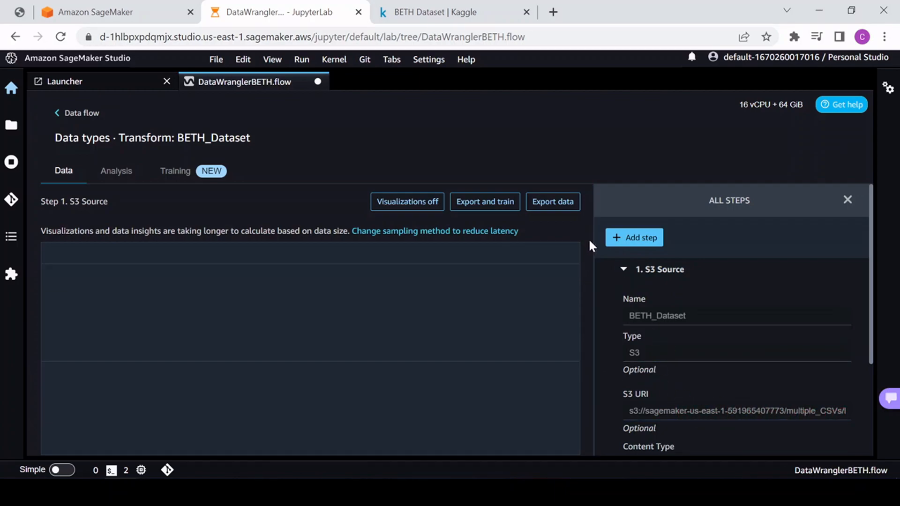
click(624, 269)
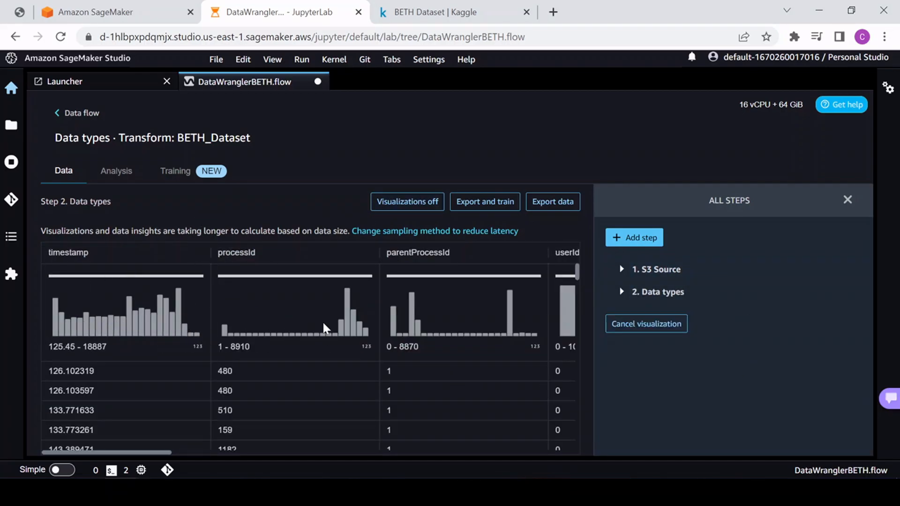
mouse_move(354, 323)
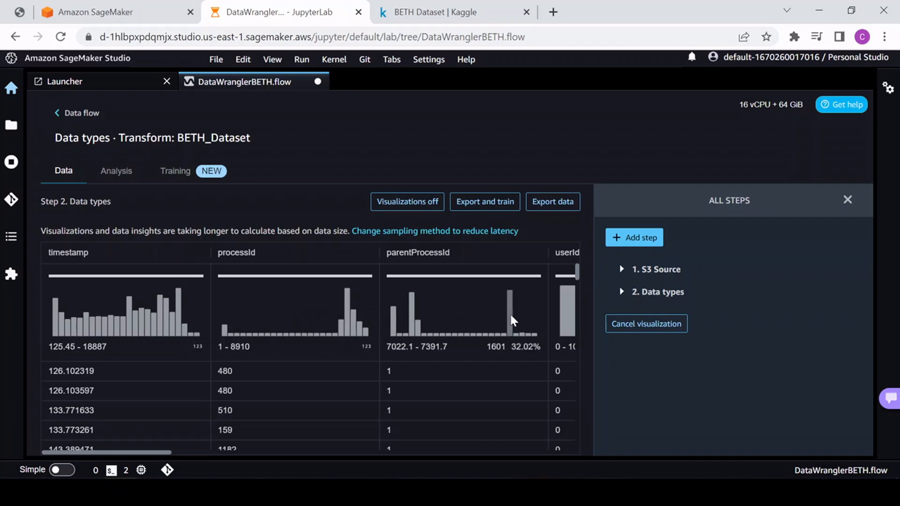
click(409, 205)
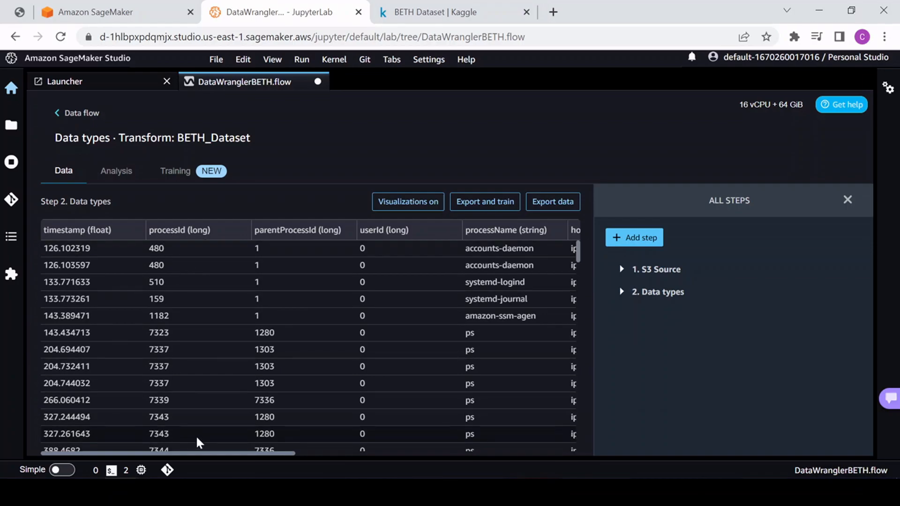
drag(206, 452, 277, 472)
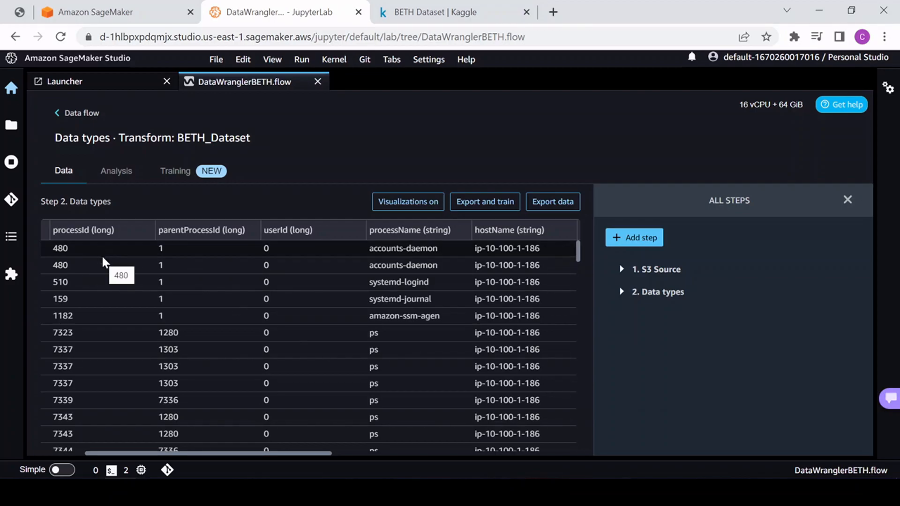
click(86, 115)
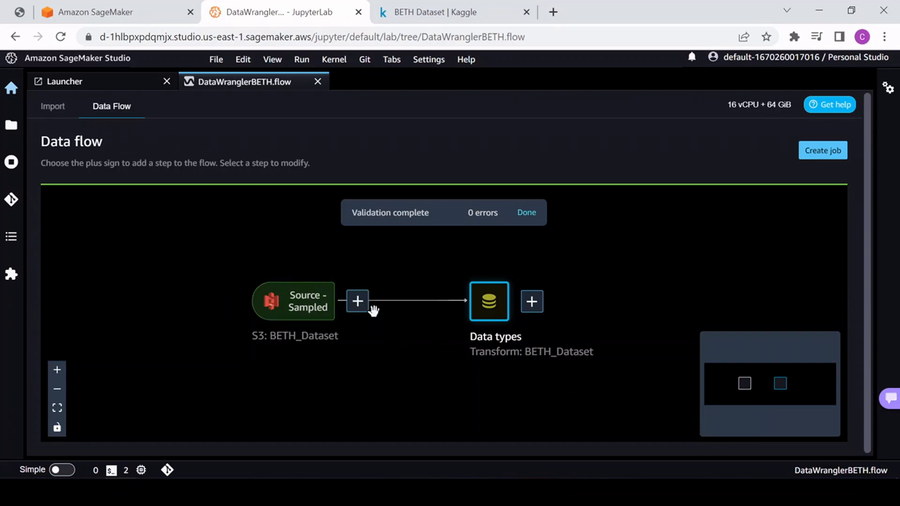
Start another Amazon S3 import and select labelled_2021may-ip-10-100-1-105.csv in the Additional_BETH_Dataset folder under multiple_CSVs
click(52, 106)
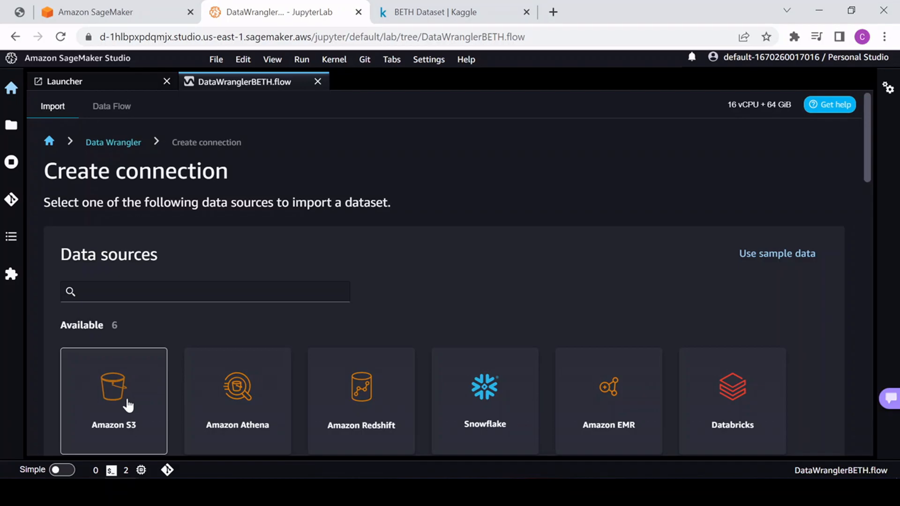
click(105, 388)
click(117, 419)
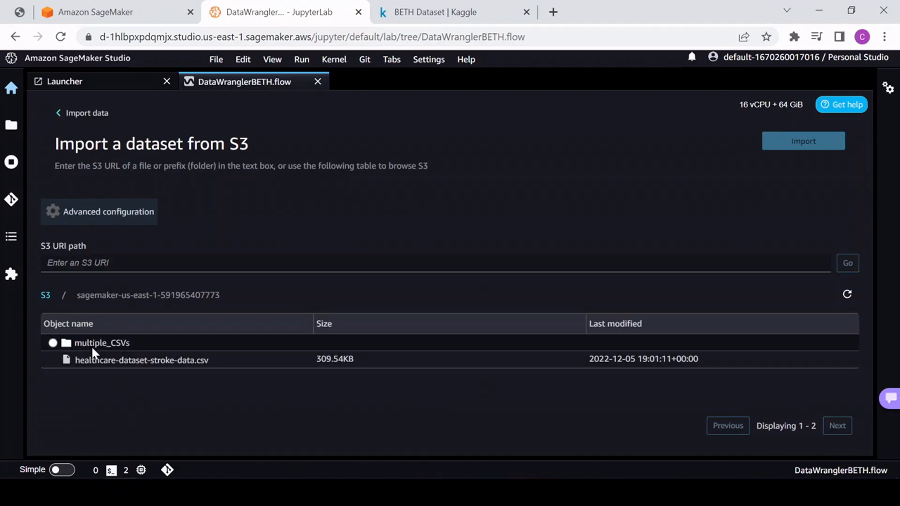
click(92, 348)
click(54, 344)
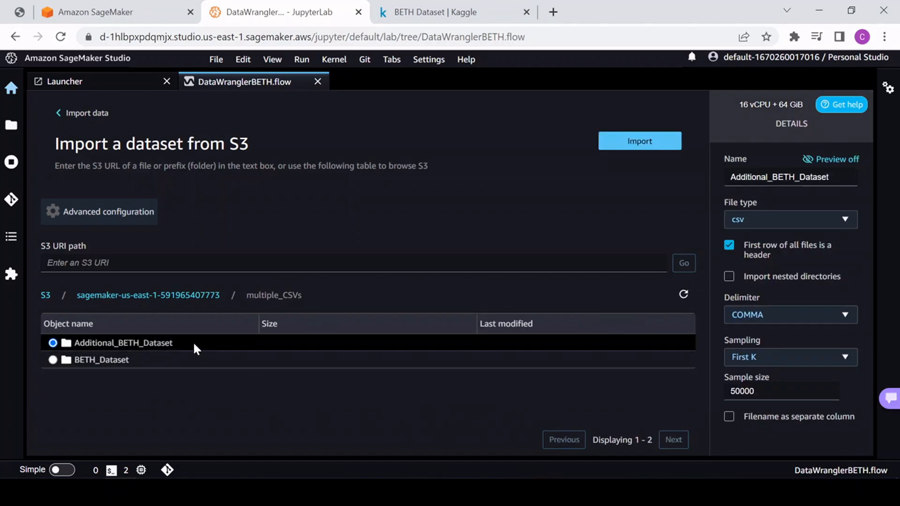
click(103, 343)
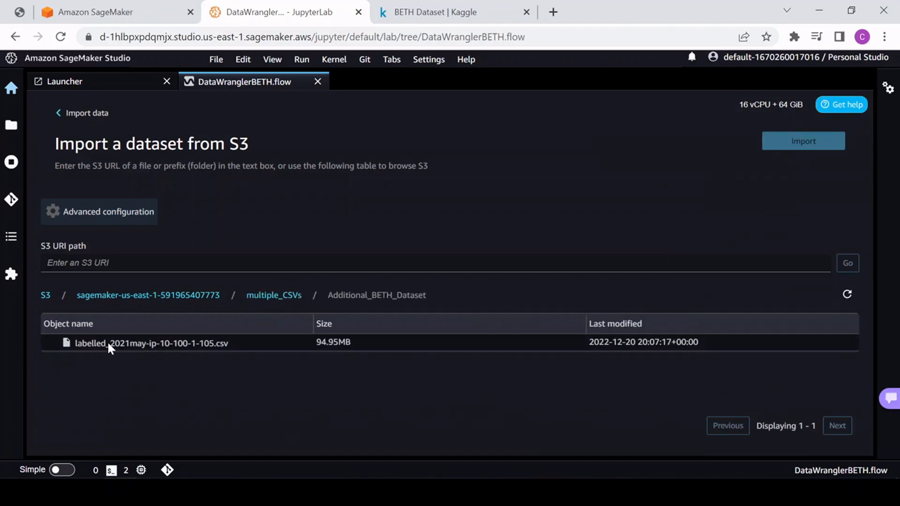
click(108, 346)
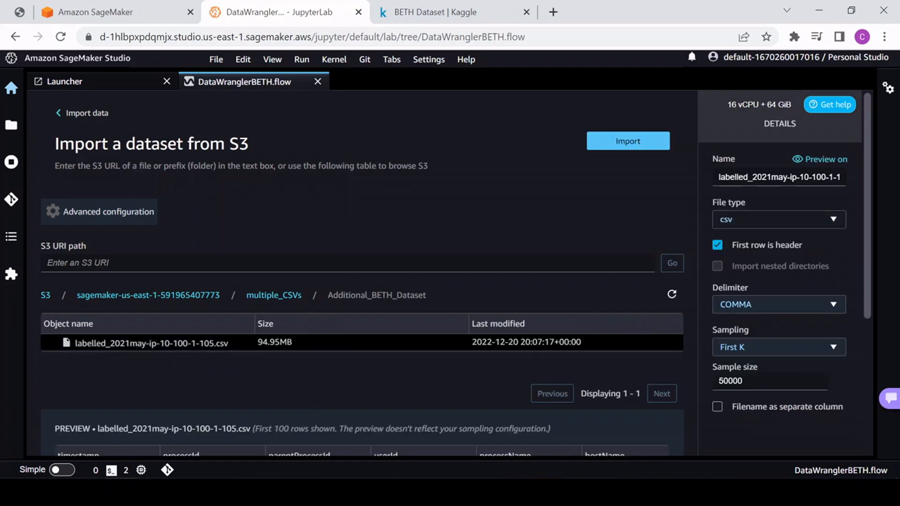
Keep the comma delimiter for the labelled CSV and set Stratified sampling with a sample size of 5000
click(757, 308)
click(735, 329)
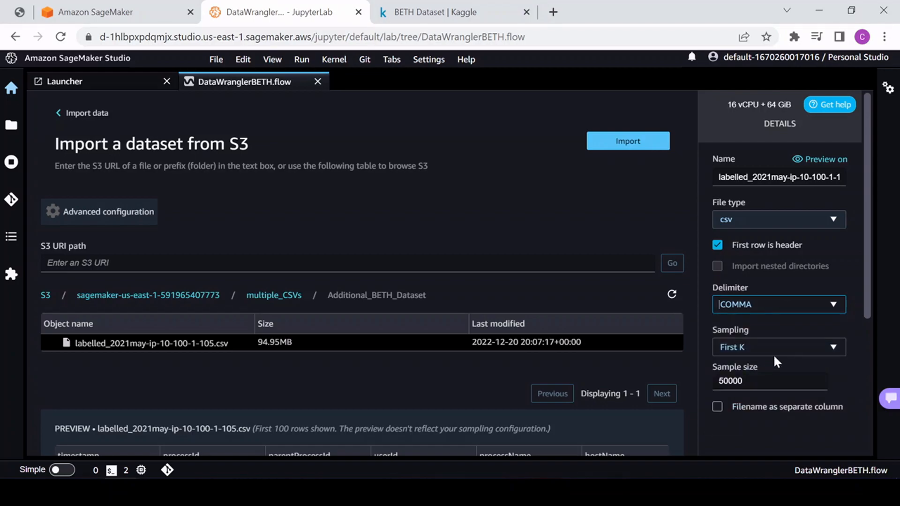
click(773, 350)
click(738, 437)
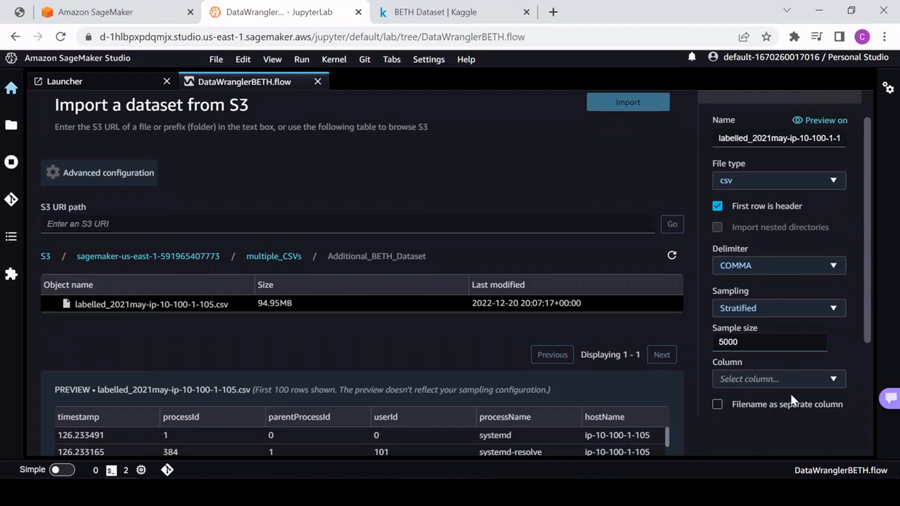
Stratify the labelled CSV's sample on the sus column and import the file
scroll(789, 393, down, 3)
click(763, 278)
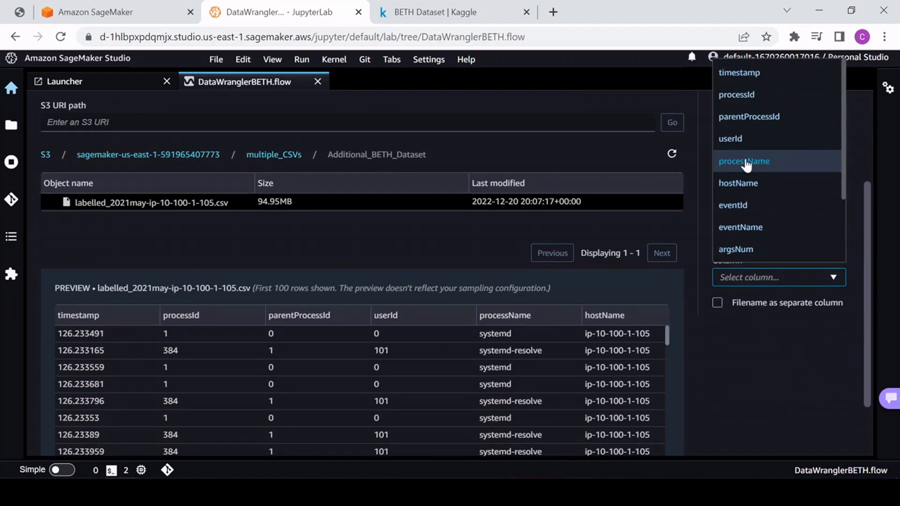
scroll(747, 169, down, 2)
click(738, 227)
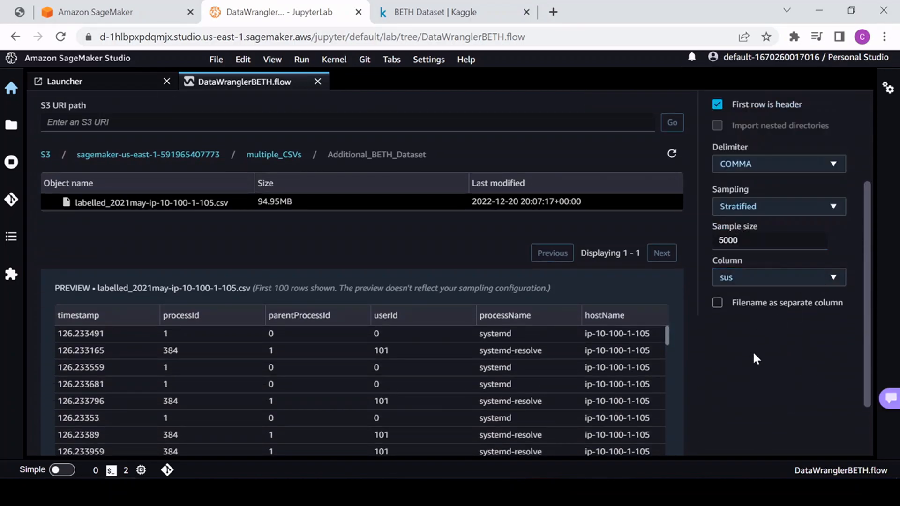
scroll(753, 350, down, 2)
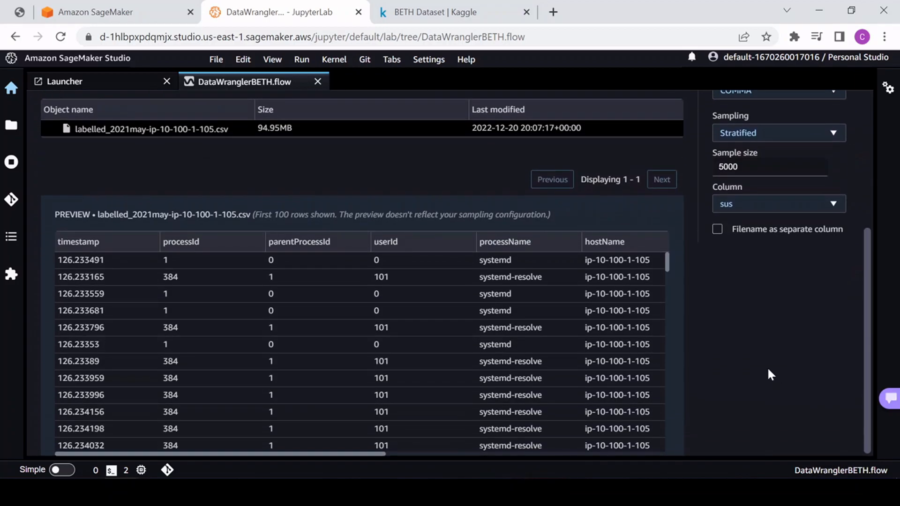
scroll(634, 306, up, 5)
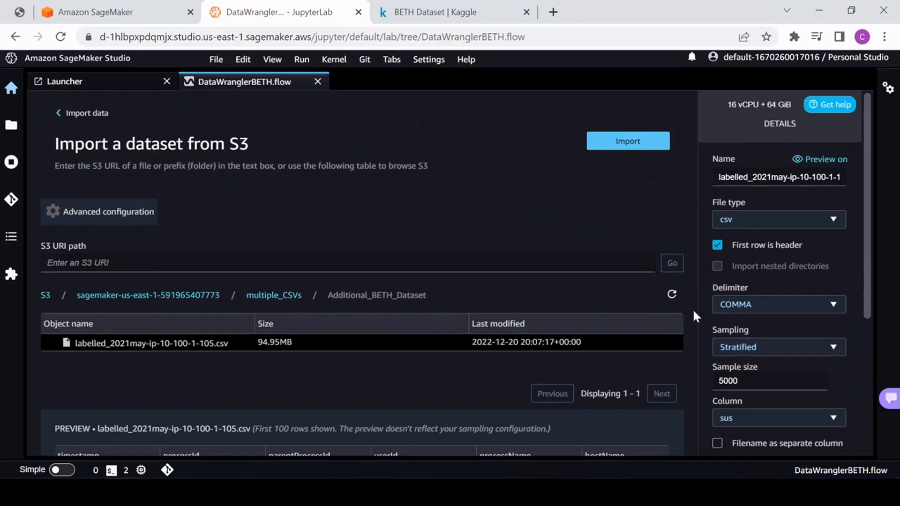
click(636, 145)
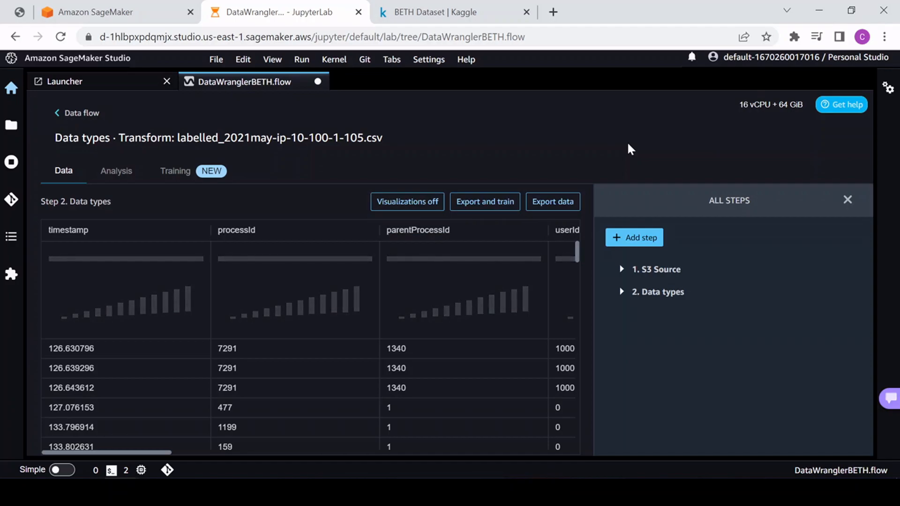
Turn off visualizations for the labelled CSV, review its columns through to the last one, and examine both sources in the data flow
click(414, 203)
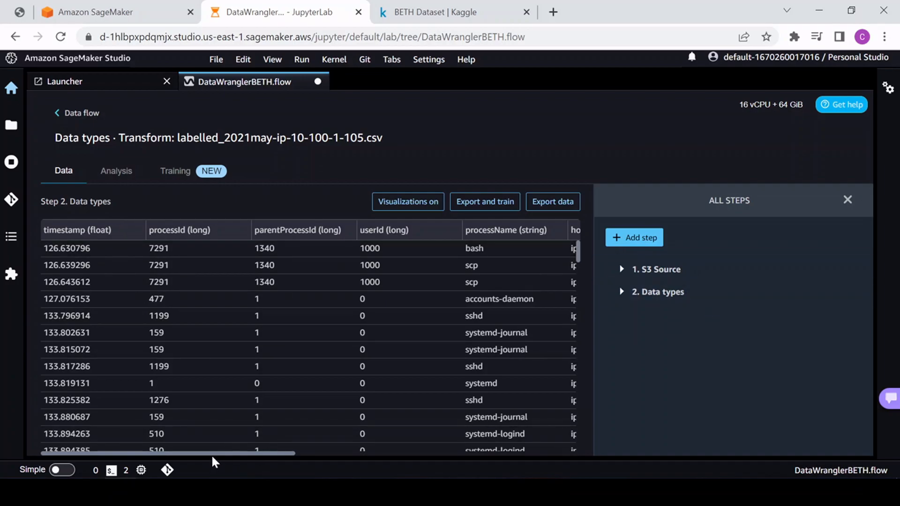
drag(214, 451, 577, 470)
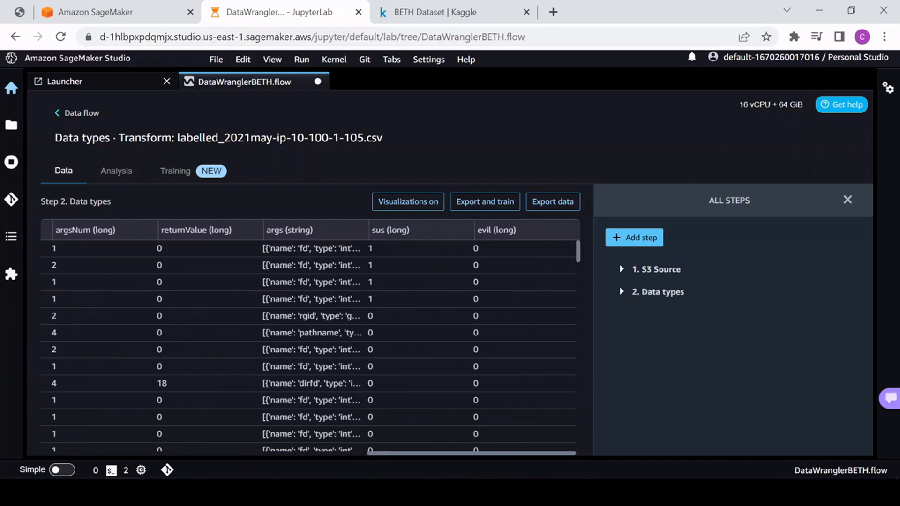
click(80, 114)
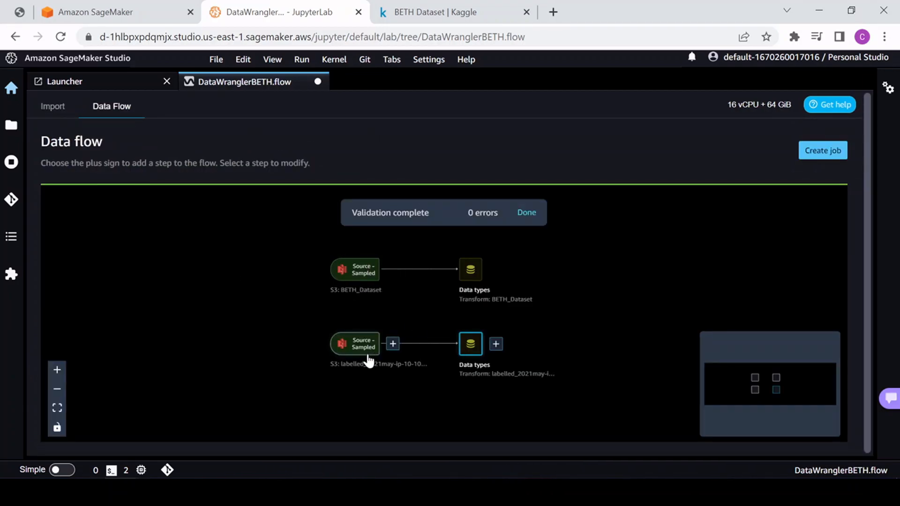
scroll(449, 314, up, 3)
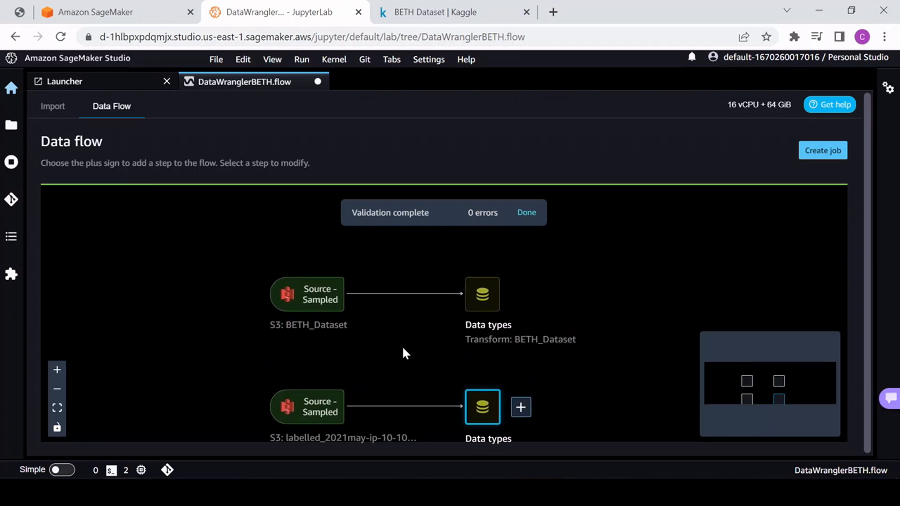
drag(403, 349, 380, 326)
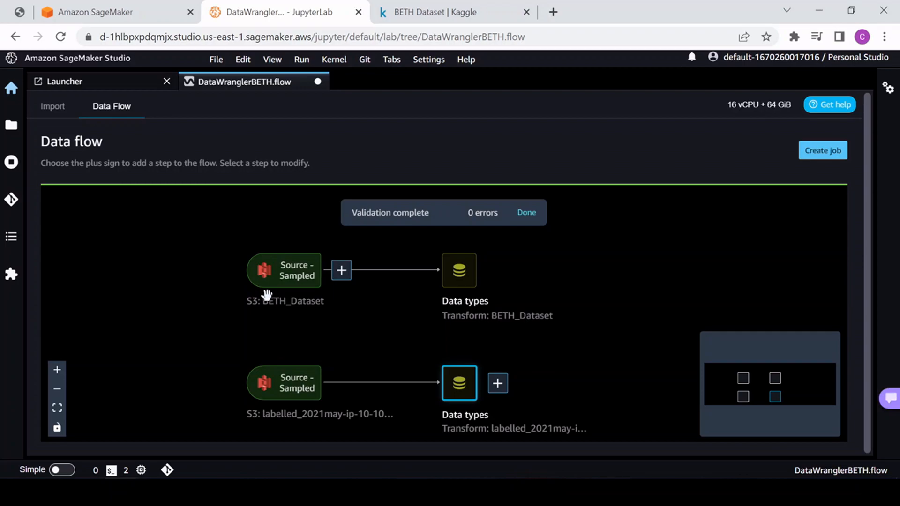
Start a Concatenate from the BETH_Dataset data types node and choose the labelled_2021may-ip-10-100-1-105.csv transform as the right dataset
mouse_move(476, 271)
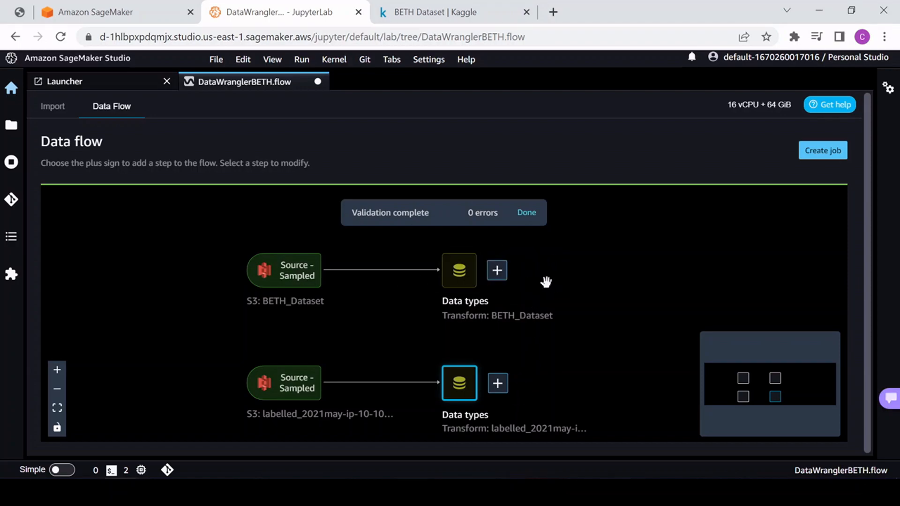
click(501, 274)
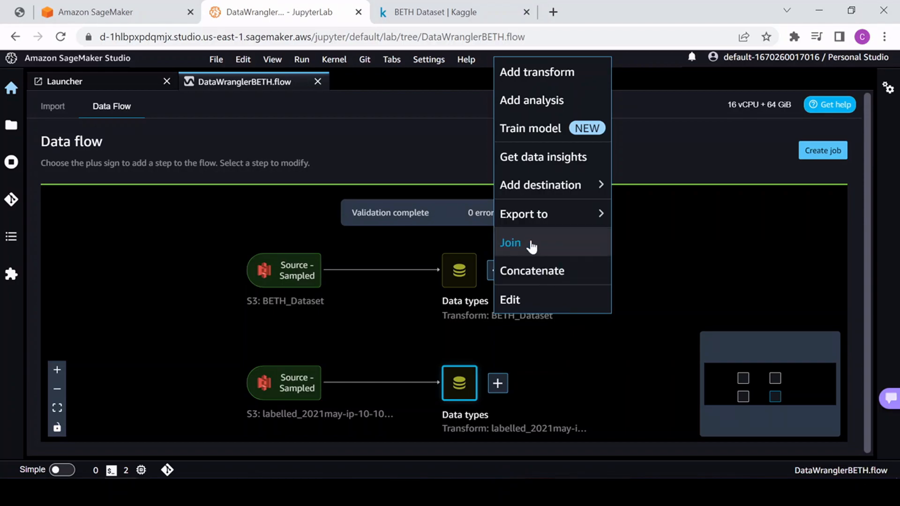
click(310, 252)
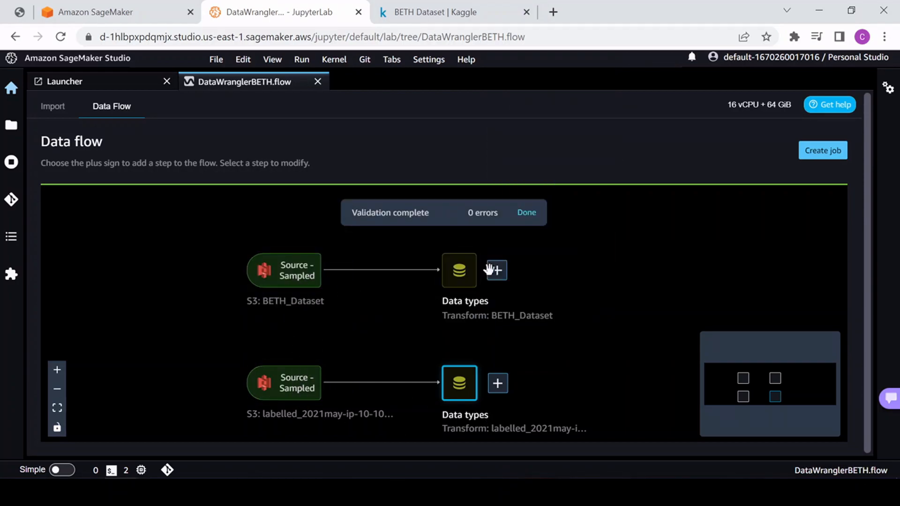
click(498, 274)
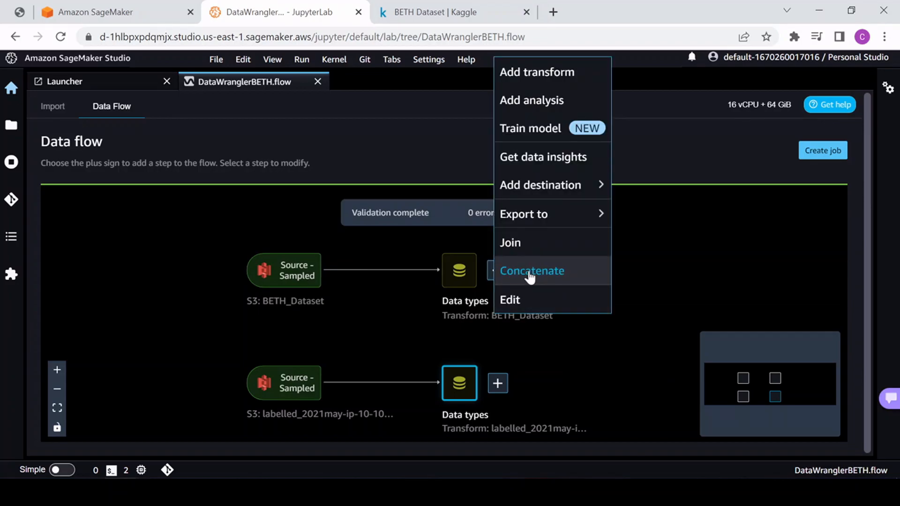
click(530, 274)
drag(585, 236, 470, 183)
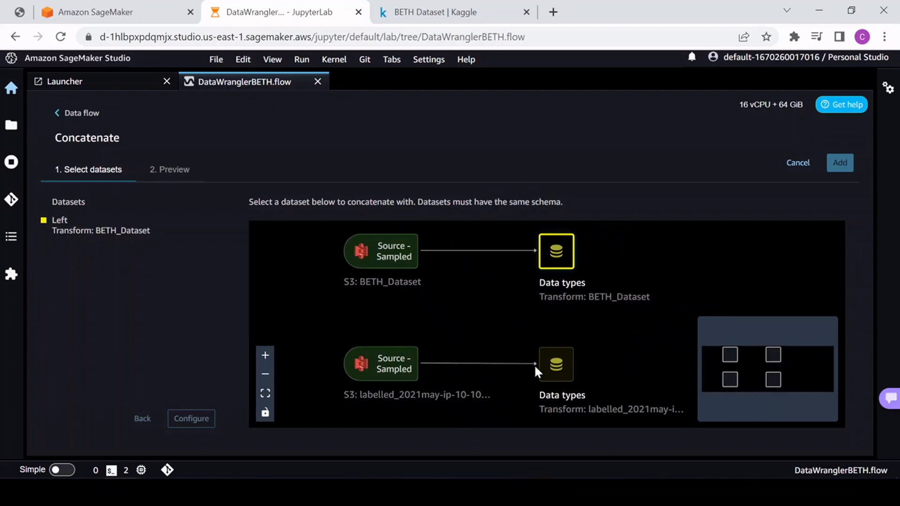
click(553, 366)
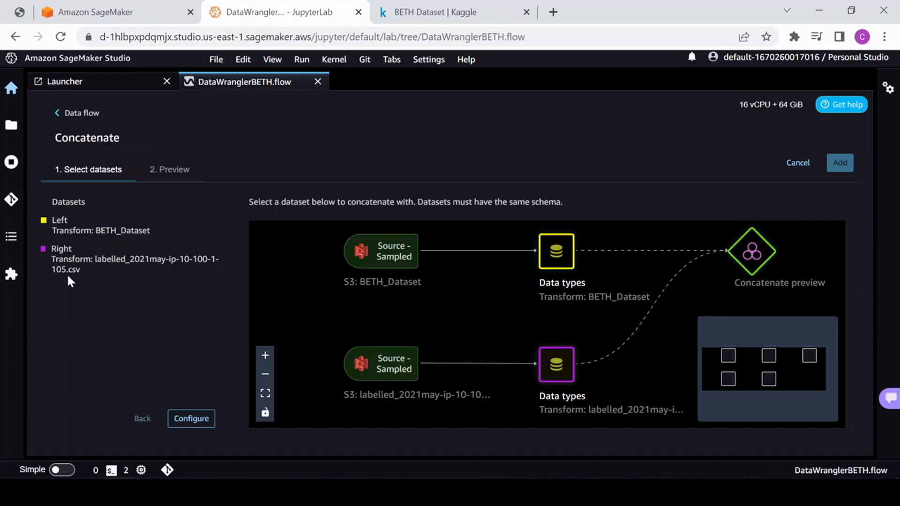
Preview the concatenated output of both datasets with the name and optional settings left empty, and add the concatenation to the flow
click(193, 419)
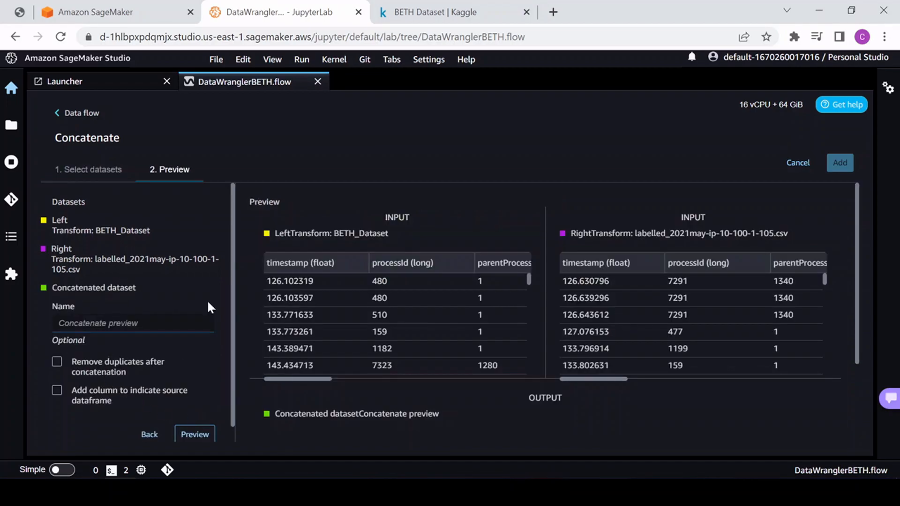
scroll(183, 327, down, 1)
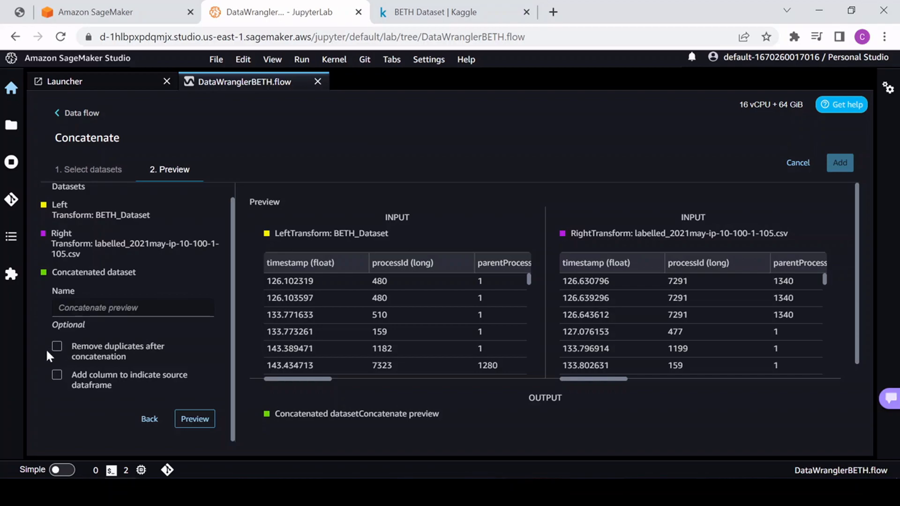
click(196, 418)
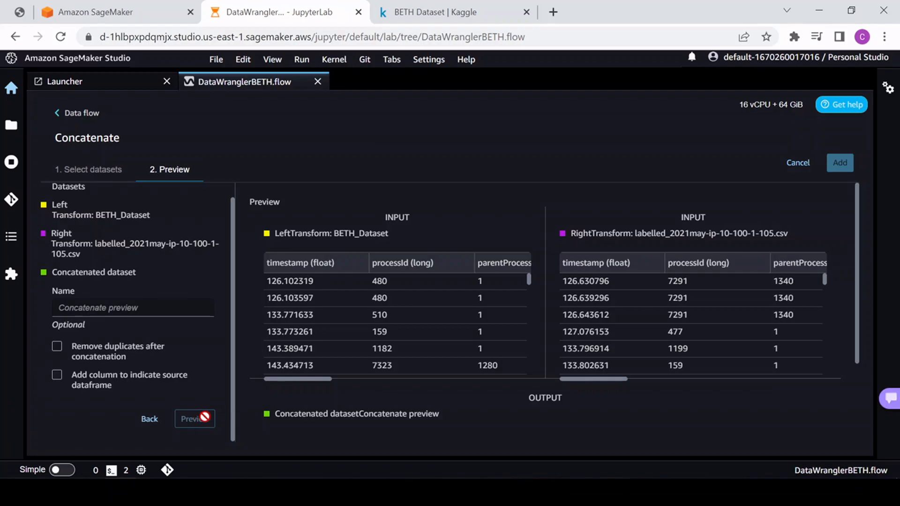
scroll(388, 386, down, 2)
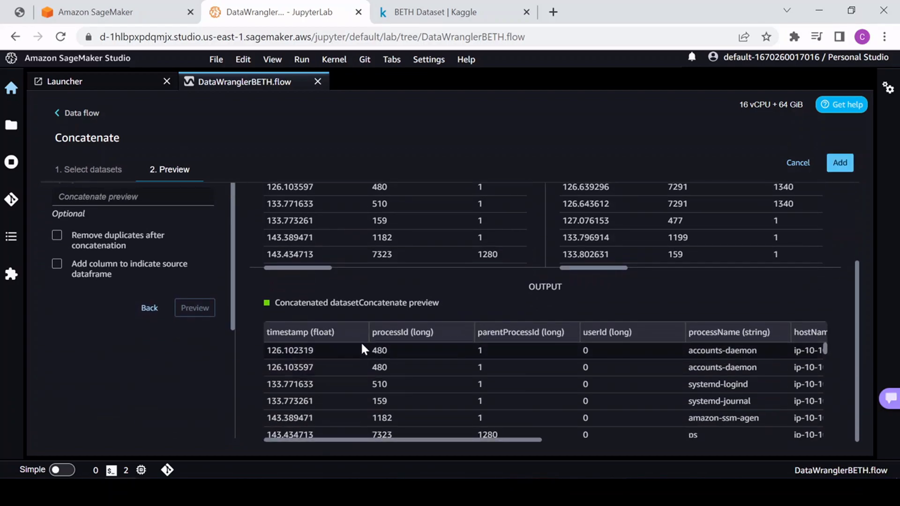
scroll(515, 361, down, 5)
scroll(660, 387, down, 5)
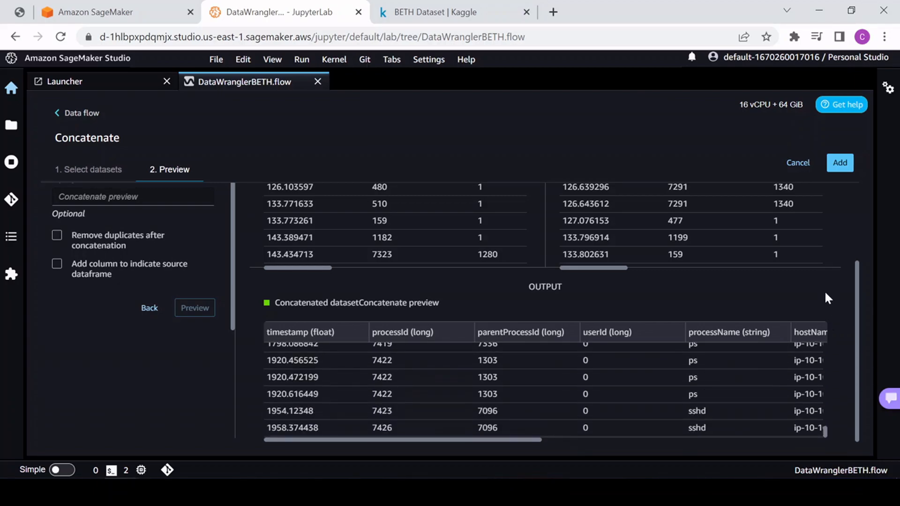
scroll(837, 302, up, 2)
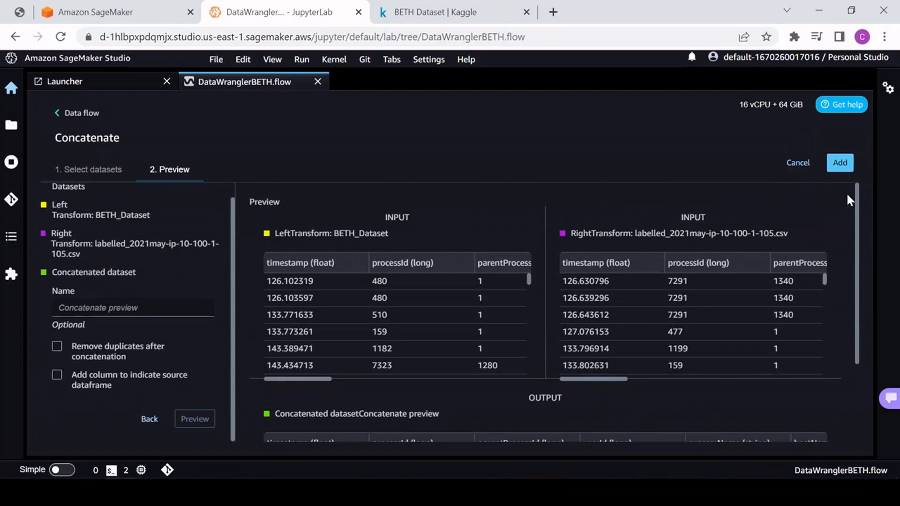
click(842, 165)
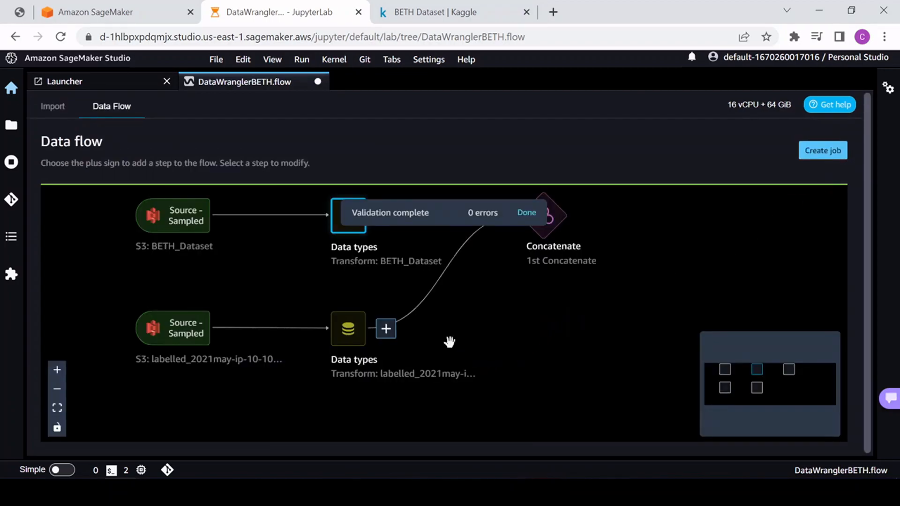
click(530, 215)
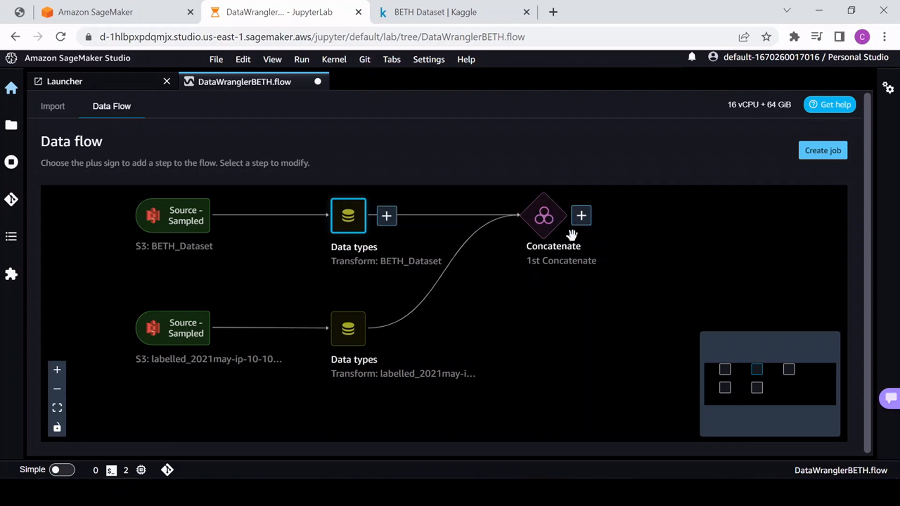
mouse_move(543, 219)
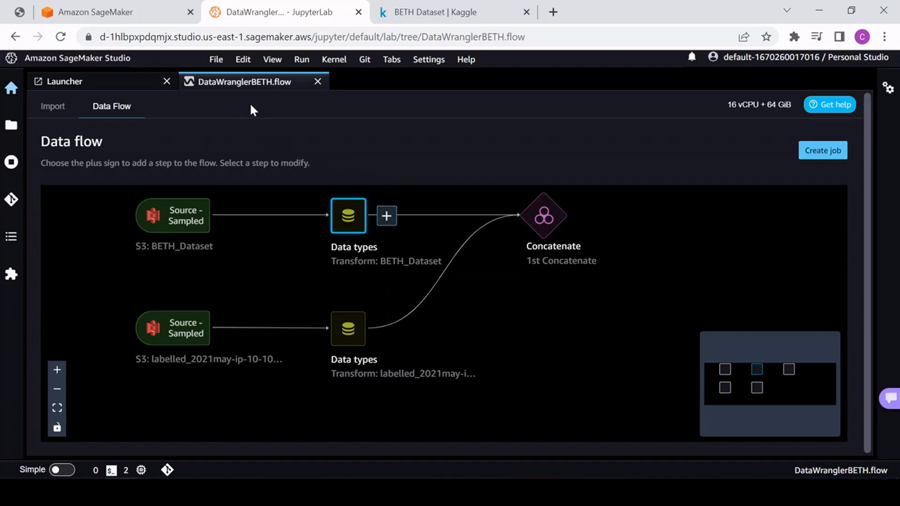
Examine the BETH Dataset description on its Kaggle page, and return to the Data Wrangler flow
click(422, 12)
scroll(373, 183, up, 20)
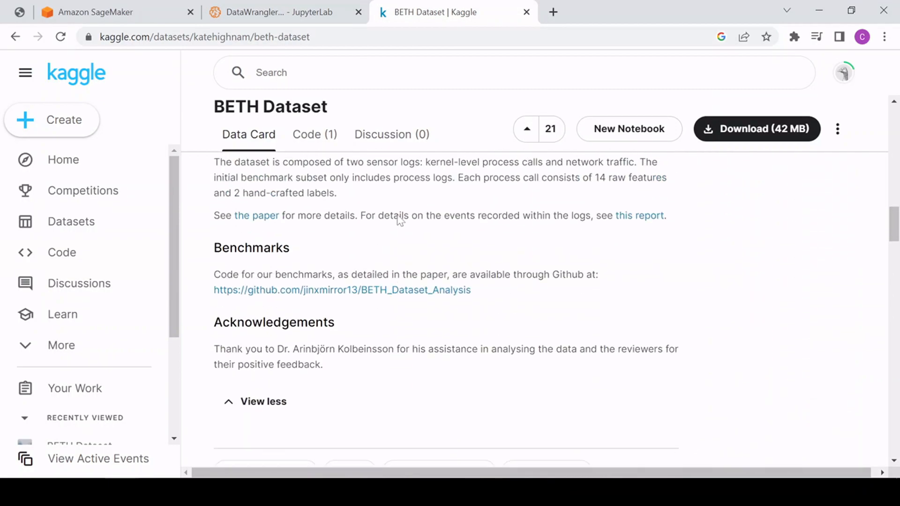
scroll(427, 294, up, 3)
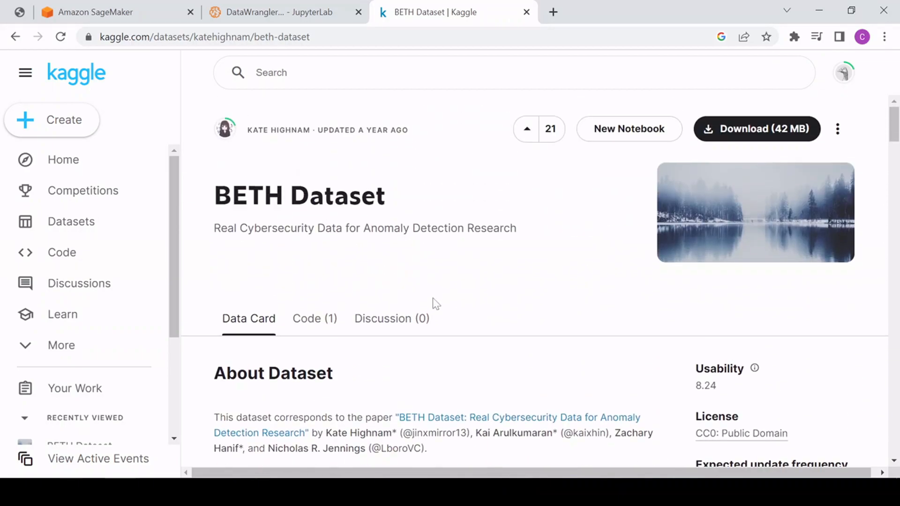
scroll(426, 294, down, 3)
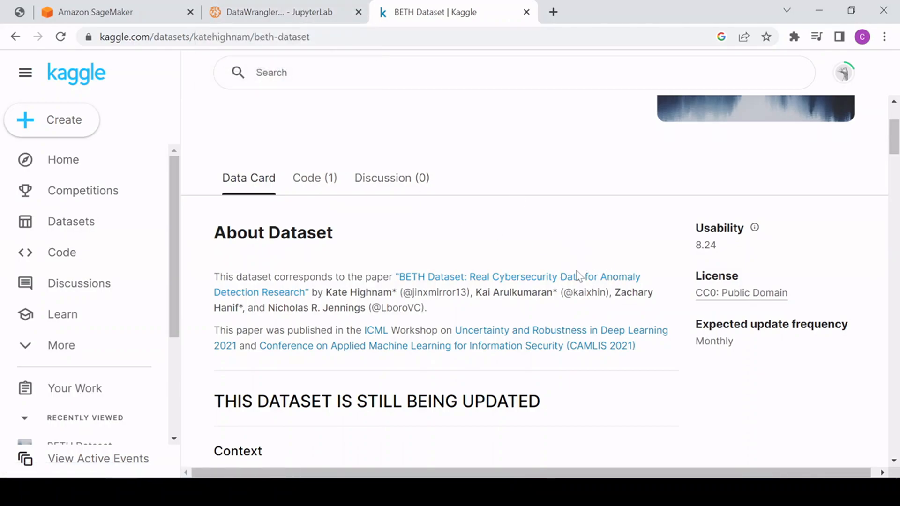
click(294, 17)
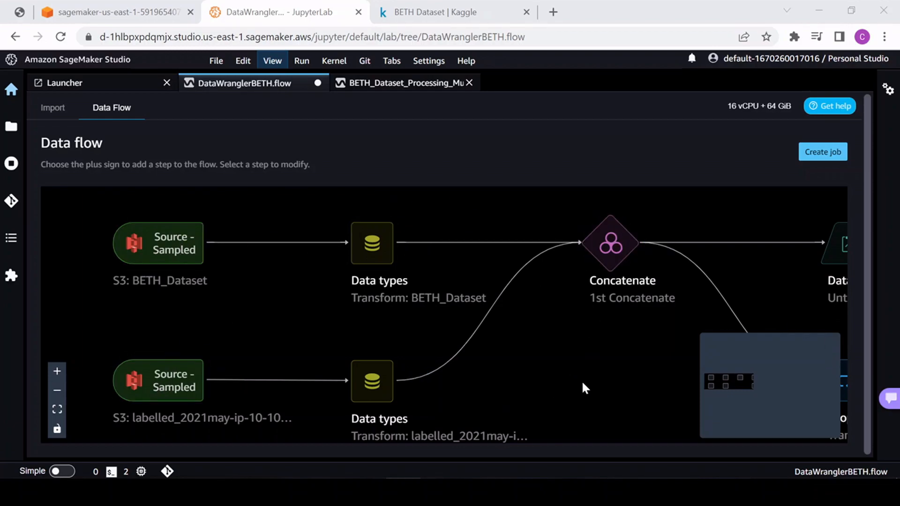
Examine the data flow from the Concatenate node through the column transformations and insights reports to the Drop duplicates node
drag(590, 402, 404, 387)
drag(488, 394, 353, 352)
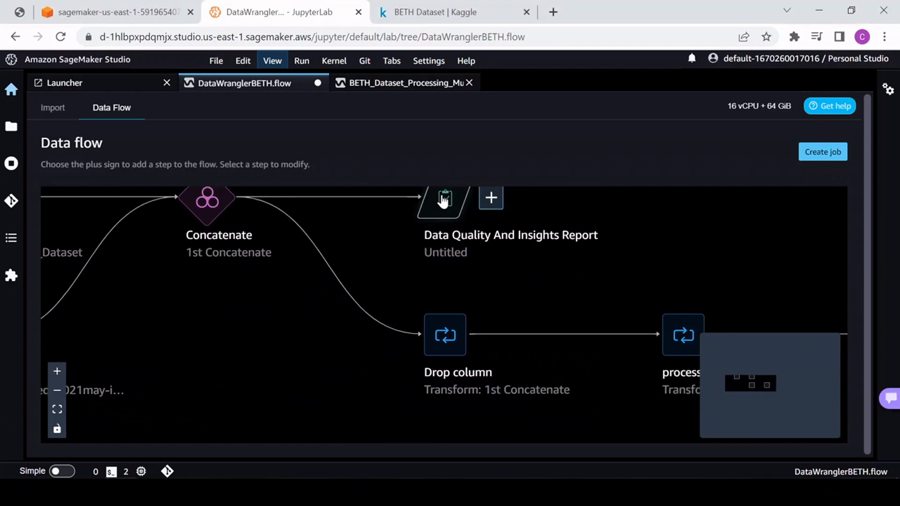
drag(627, 438, 451, 422)
drag(581, 417, 332, 422)
drag(553, 418, 338, 367)
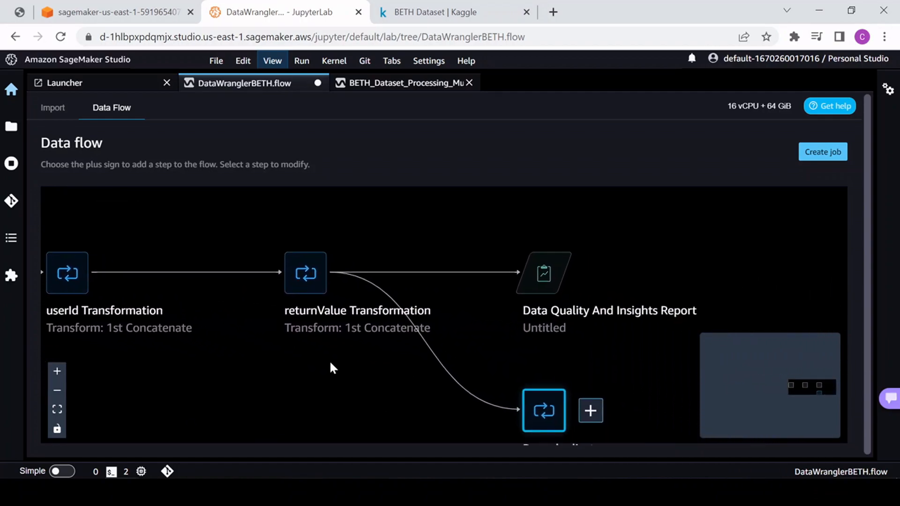
drag(473, 389, 392, 365)
drag(321, 402, 296, 338)
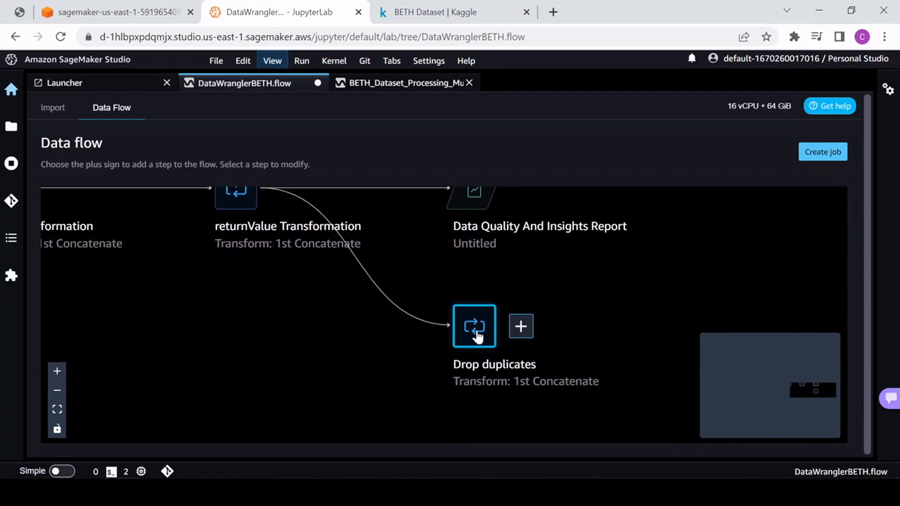
scroll(247, 327, down, 3)
scroll(380, 351, down, 2)
scroll(598, 364, down, 2)
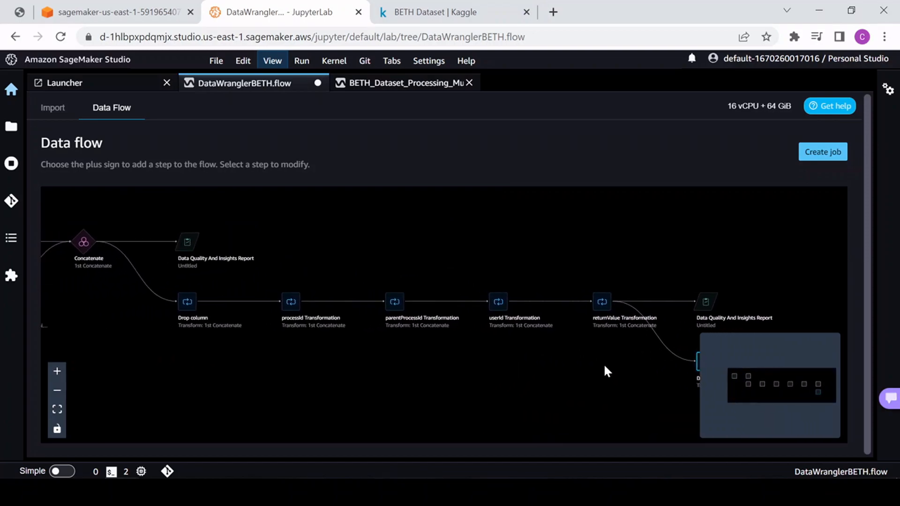
drag(429, 391, 488, 392)
drag(569, 401, 253, 370)
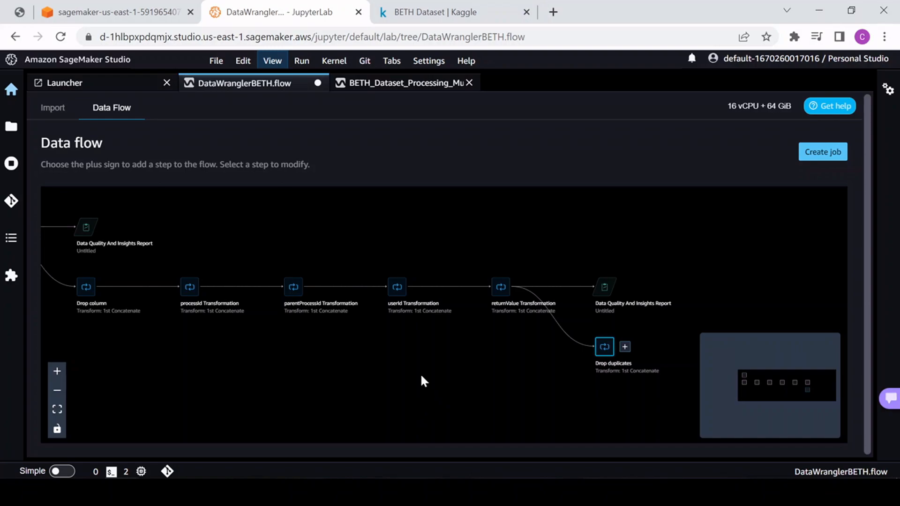
Turn off visualizations for the Drop duplicates data and start a Split data transform after it, set to Stratified split
click(625, 347)
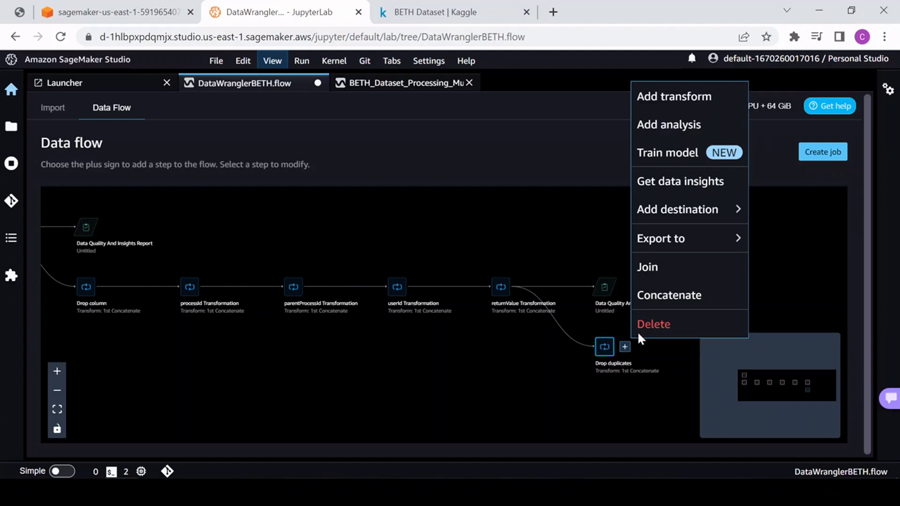
click(679, 99)
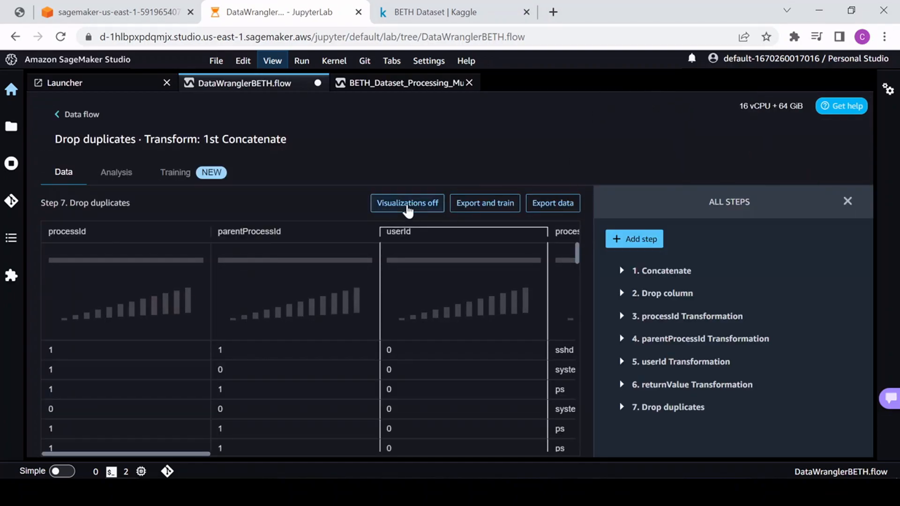
click(402, 215)
click(619, 239)
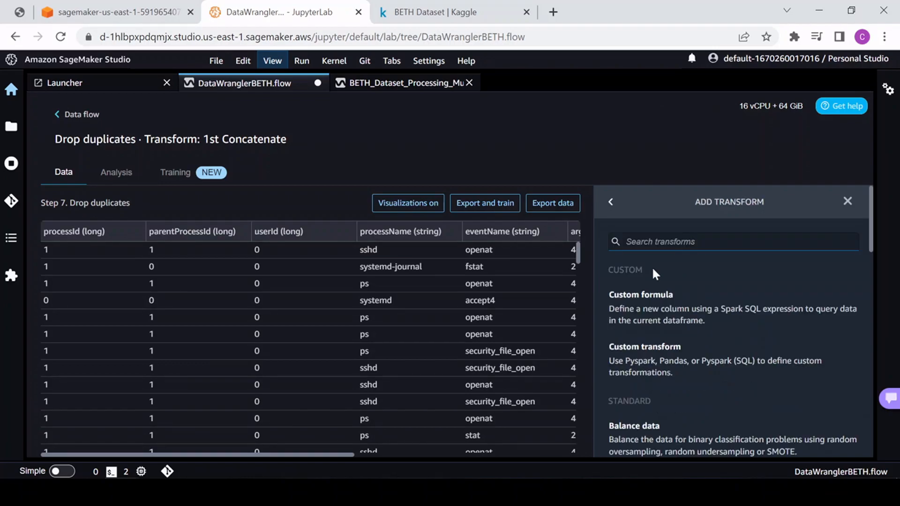
scroll(682, 338, down, 10)
scroll(680, 338, down, 7)
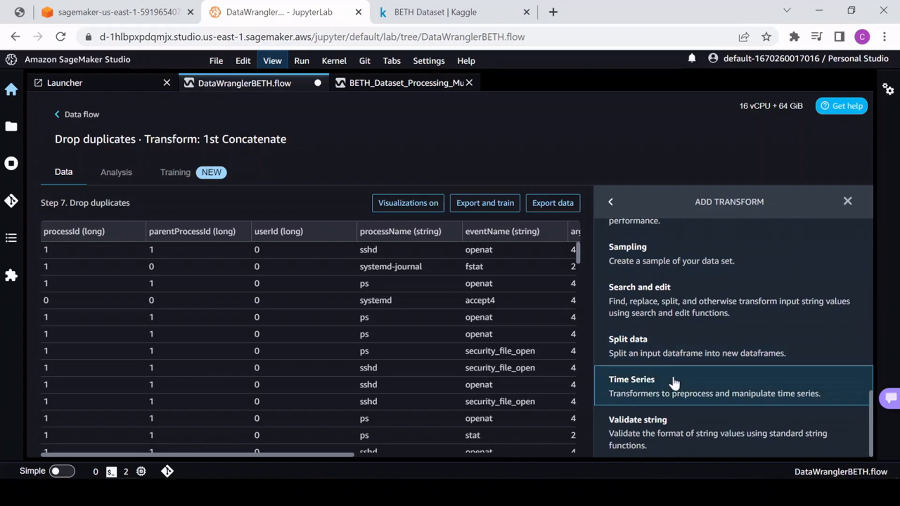
click(682, 346)
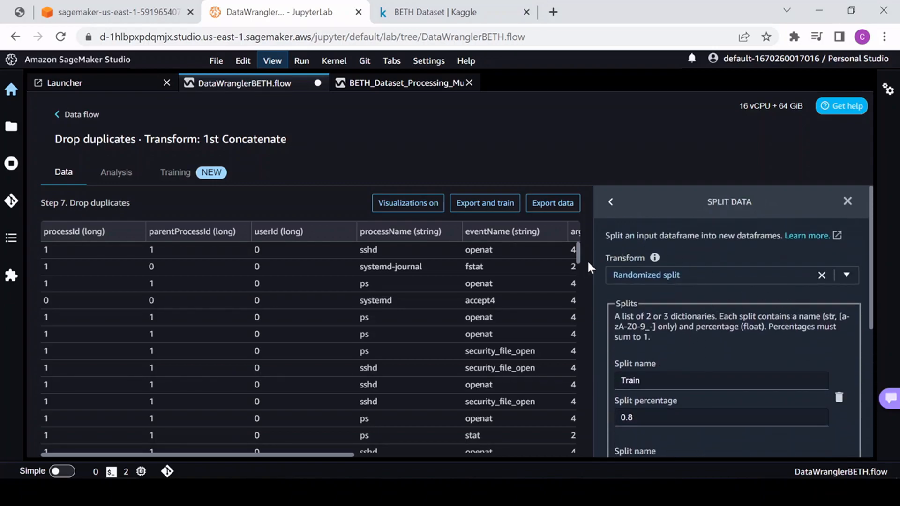
click(678, 275)
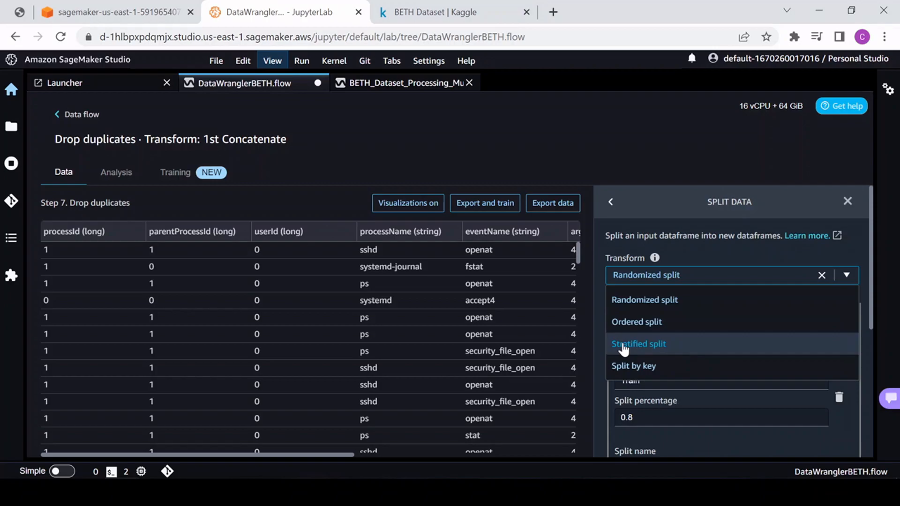
click(640, 347)
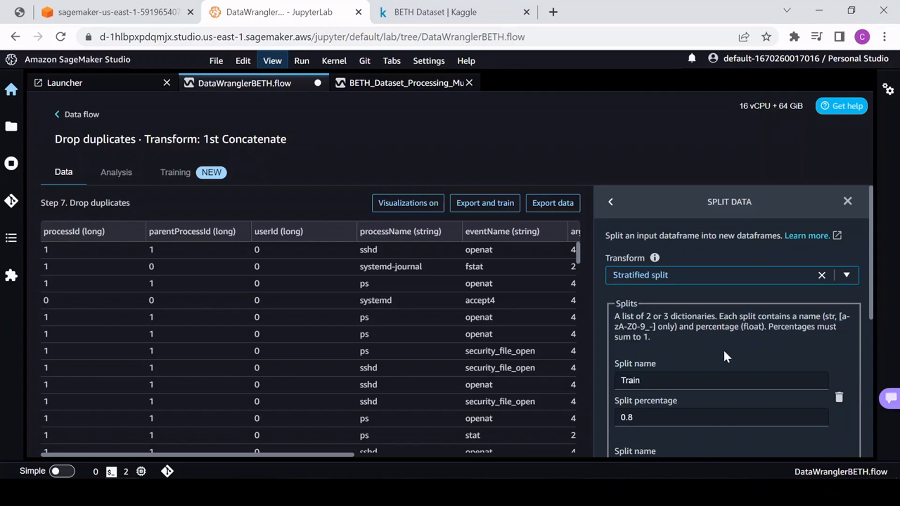
Add a third split named Validation with a split percentage of 0.1 to the stratified split
scroll(720, 344, down, 3)
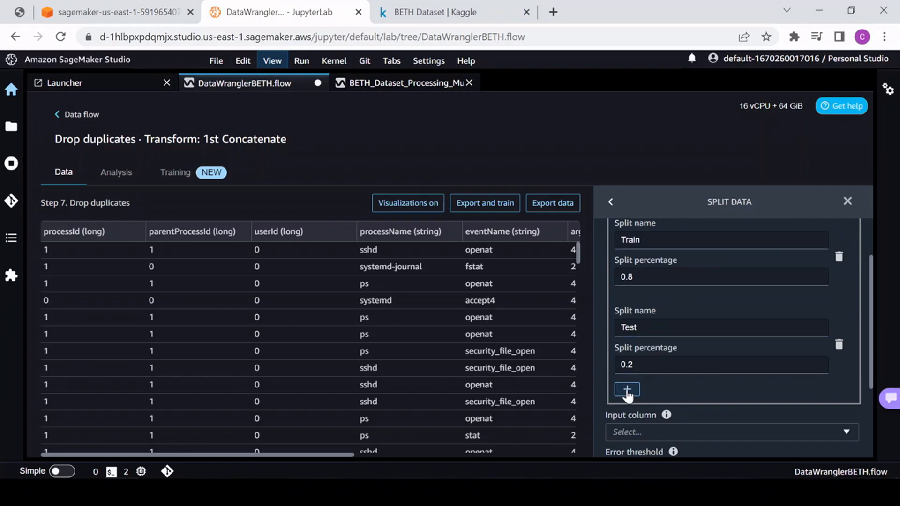
click(628, 390)
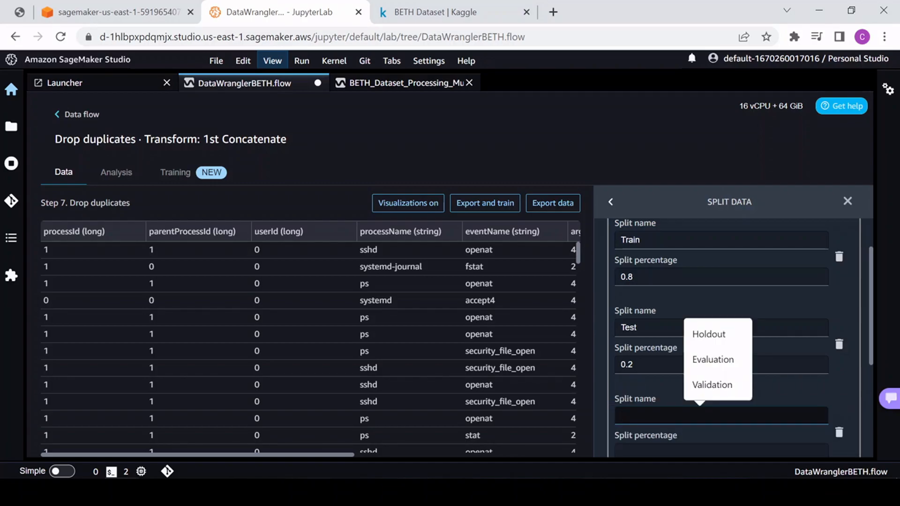
click(713, 386)
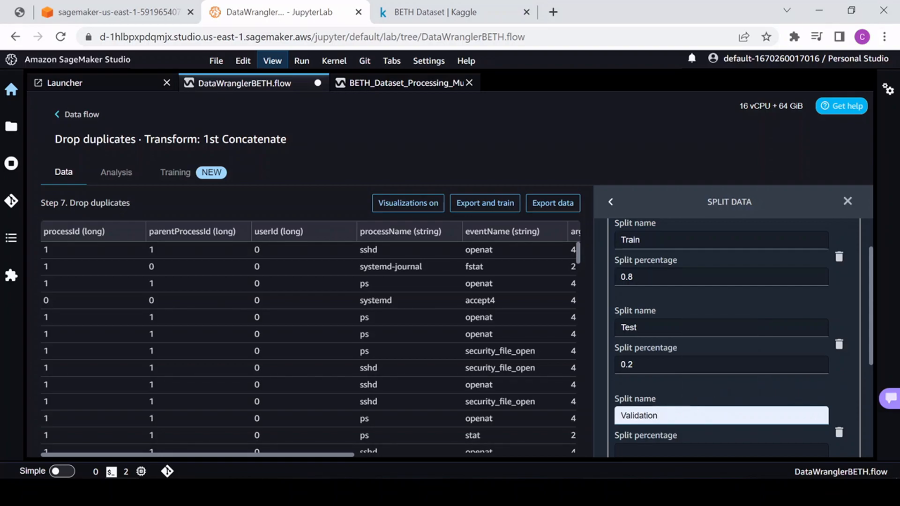
scroll(648, 312, down, 2)
click(699, 382)
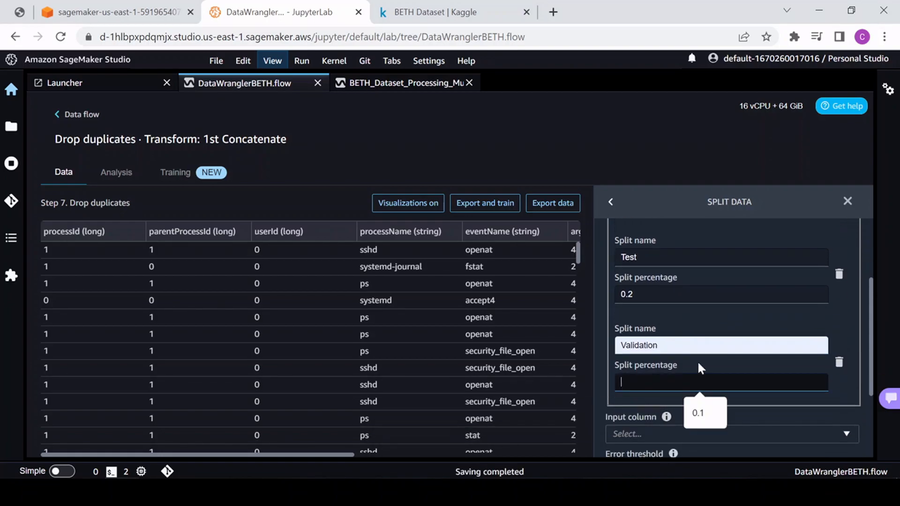
click(701, 413)
Set the Test split's percentage to 0.1
click(670, 294)
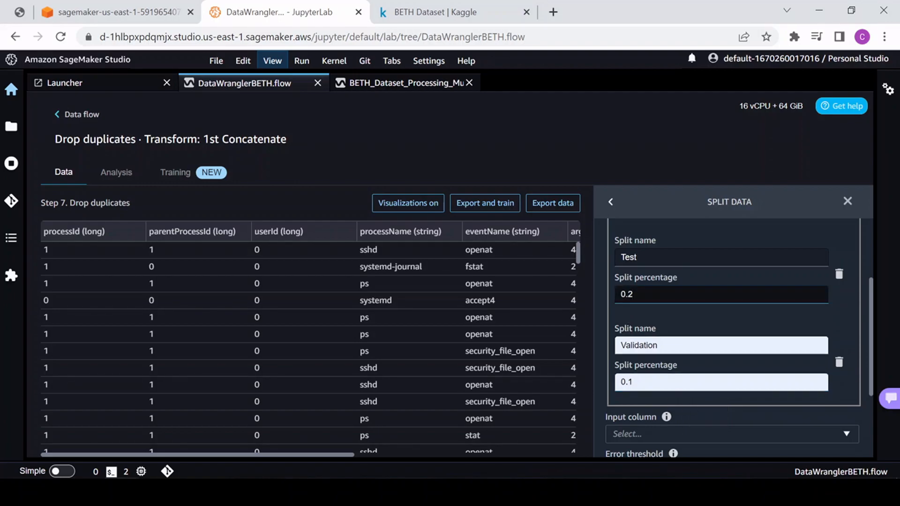
key(BackSpace)
text(1)
scroll(689, 345, up, 3)
scroll(690, 361, down, 3)
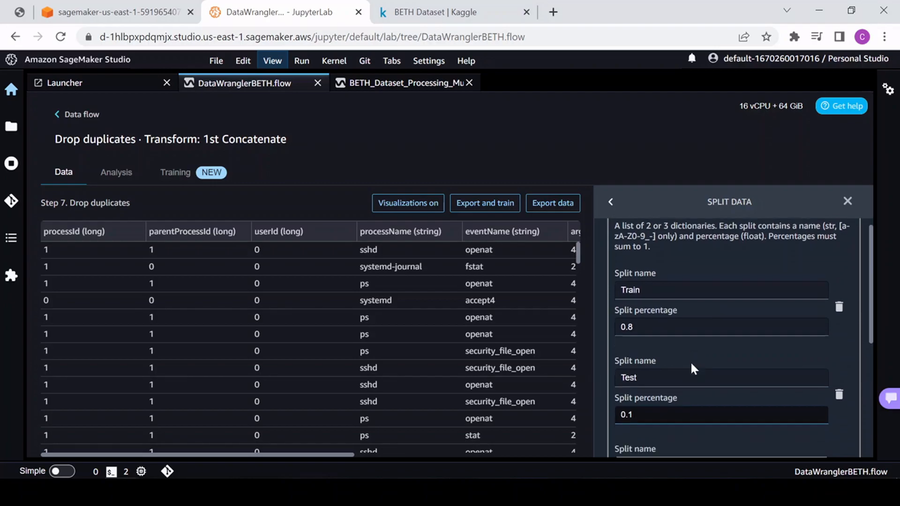
Stratify on the sus input column with random seed 2022 and preview the split
scroll(690, 361, down, 3)
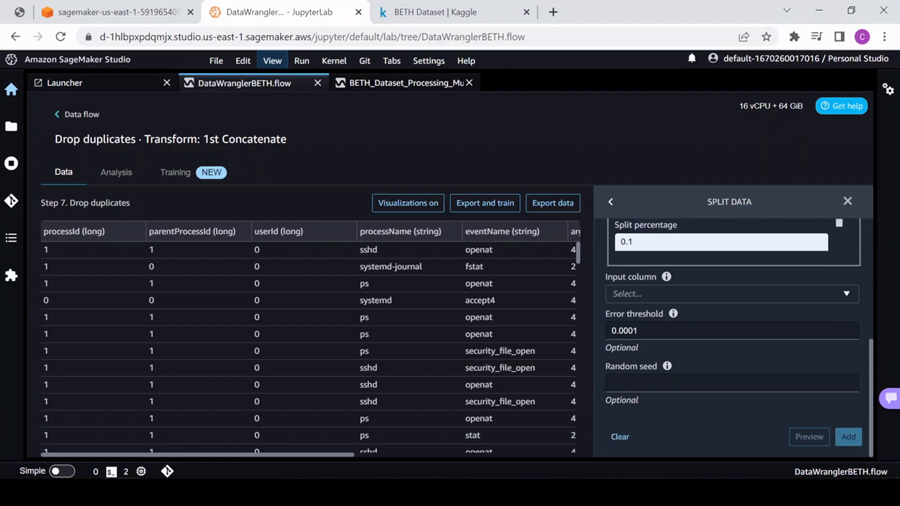
click(689, 294)
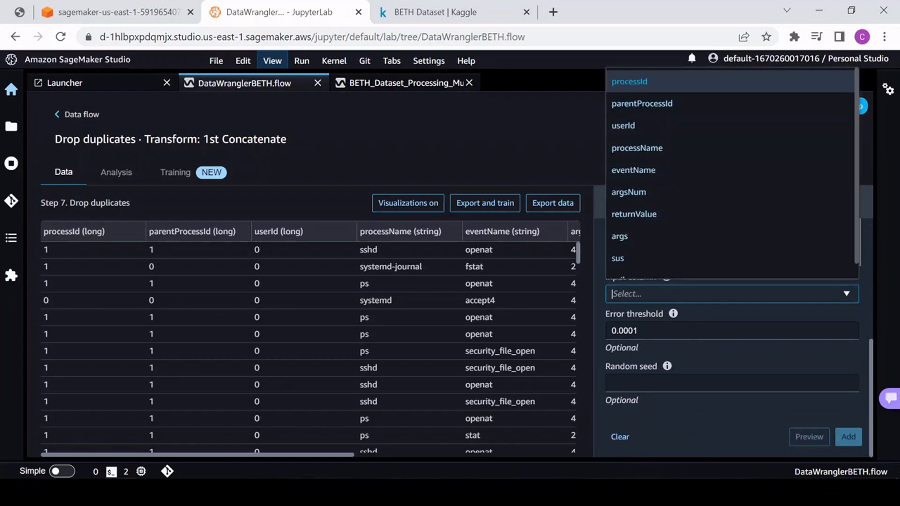
click(619, 259)
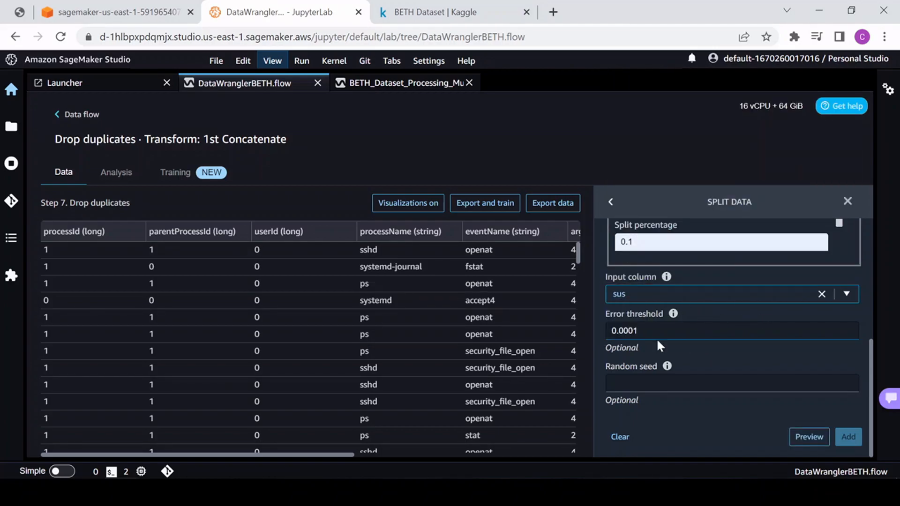
click(690, 384)
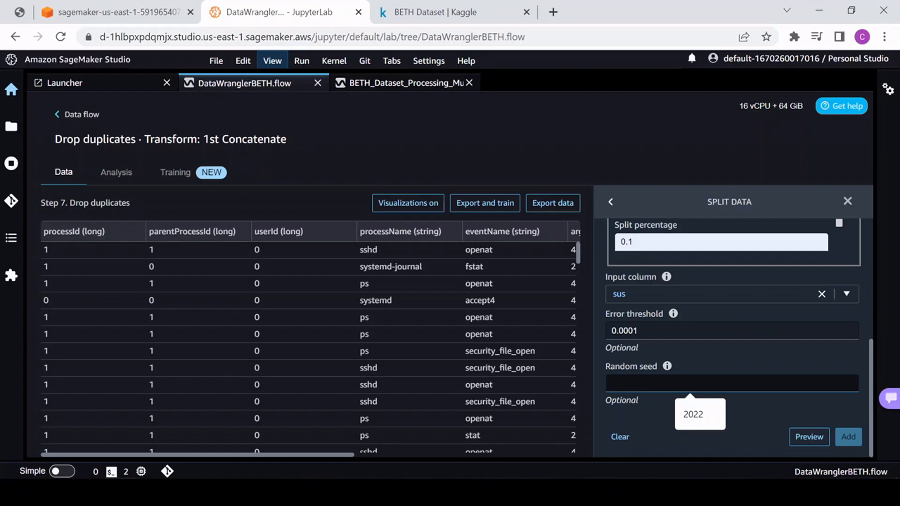
text(2022)
click(809, 437)
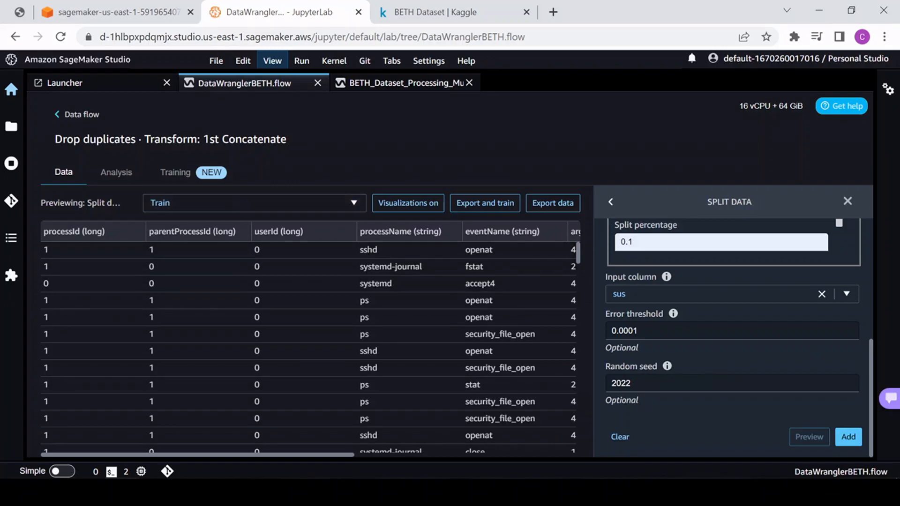
Check which split datasets the preview offers, keep Train shown, and add the stratified split to the flow
click(193, 203)
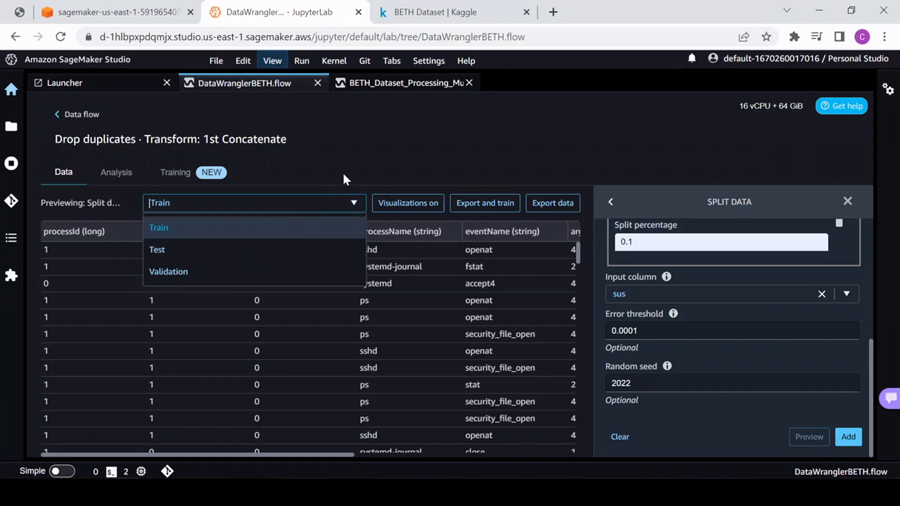
click(348, 200)
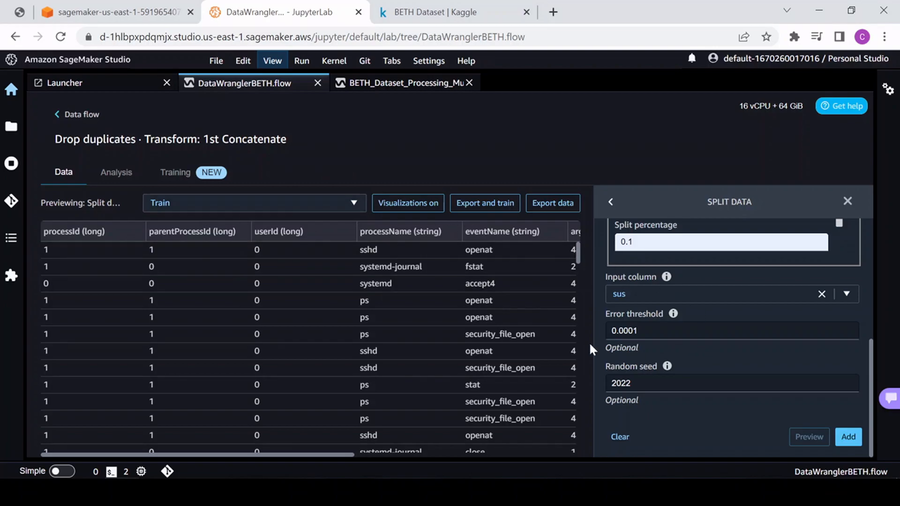
click(849, 437)
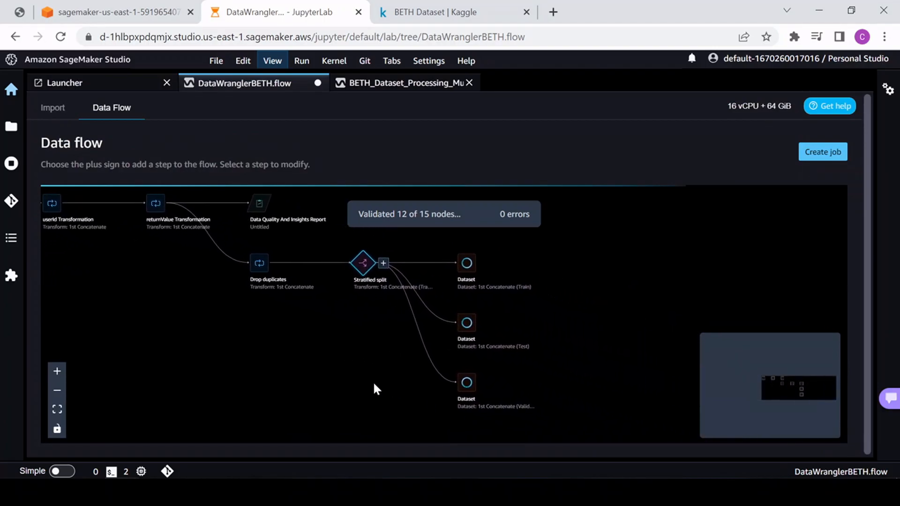
Inspect the Train, Test and Validation dataset nodes after the stratified split and save the flow
scroll(440, 314, up, 5)
drag(621, 349, 577, 340)
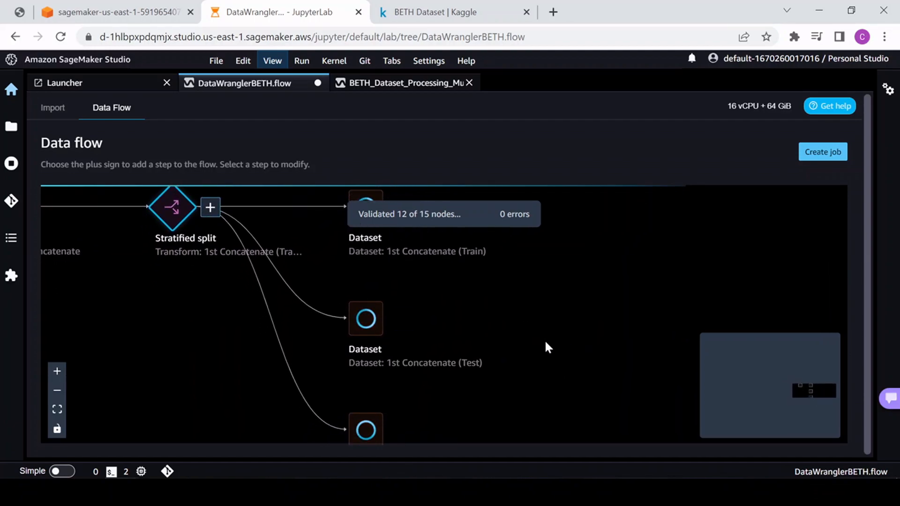
drag(575, 351, 564, 307)
drag(544, 397, 434, 361)
scroll(527, 359, down, 1)
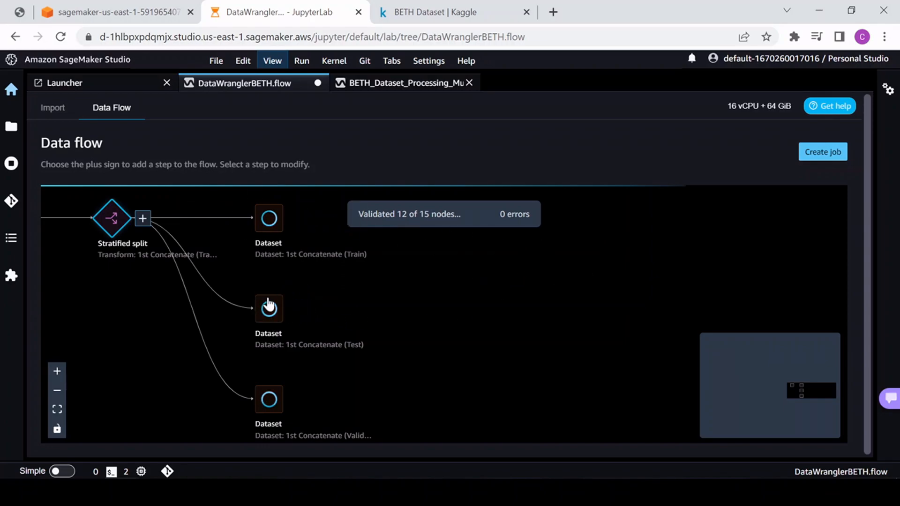
key(ctrl+s)
Switch to the S3 console, dismiss its notification banners to check the bucket's destination folders, and return to the Data Wrangler flow
click(105, 15)
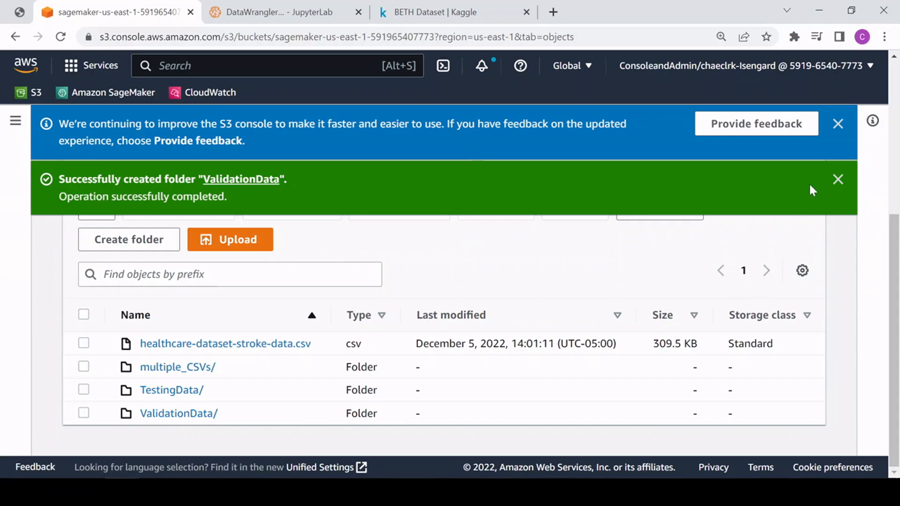
click(838, 123)
click(839, 124)
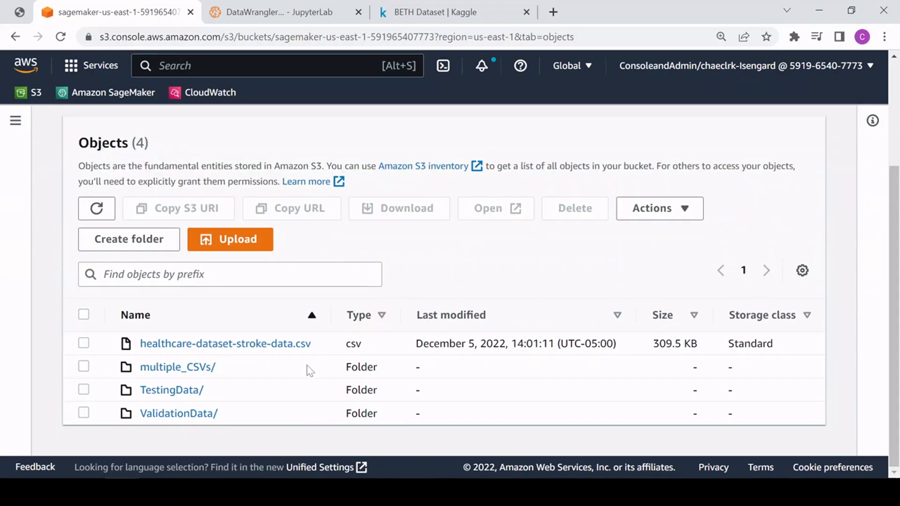
click(292, 11)
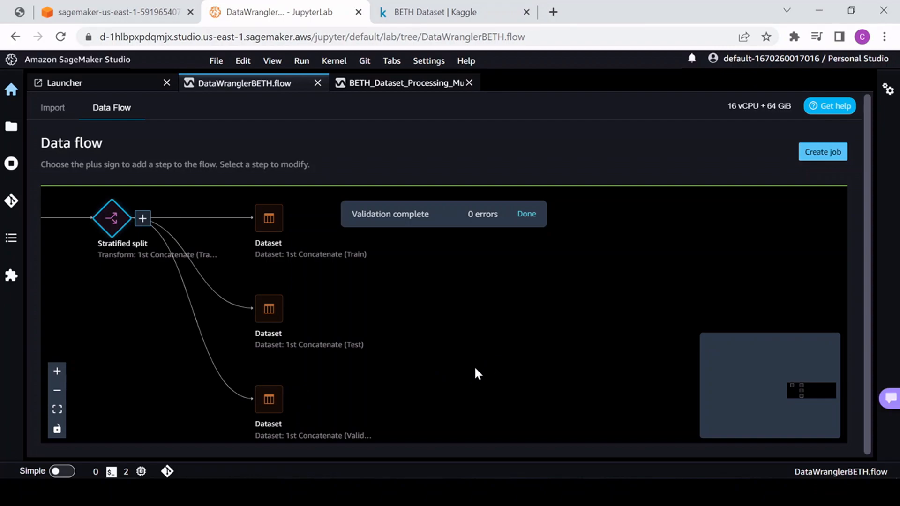
Start an Amazon S3 destination for the Test dataset and name it BETH_test_data.csv
mouse_move(473, 392)
mouse_down()
mouse_move(482, 368)
mouse_move(481, 378)
mouse_up()
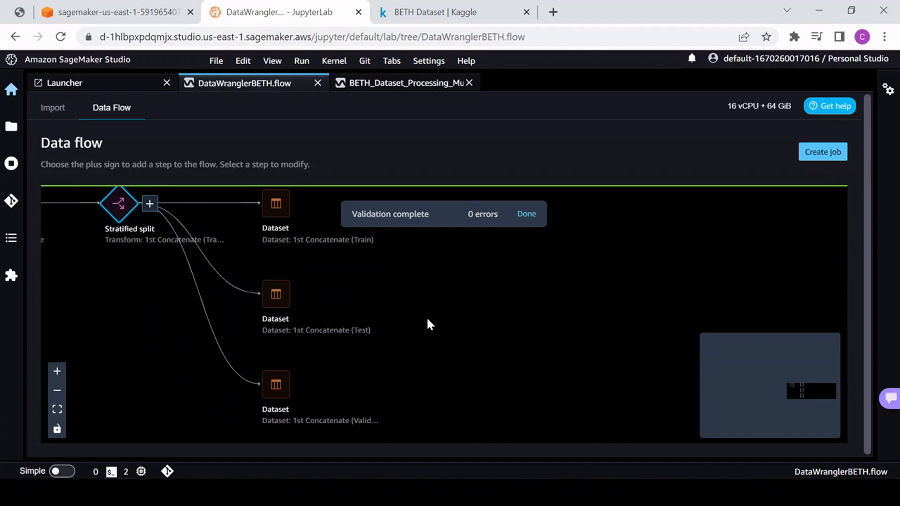
mouse_move(310, 296)
click(307, 295)
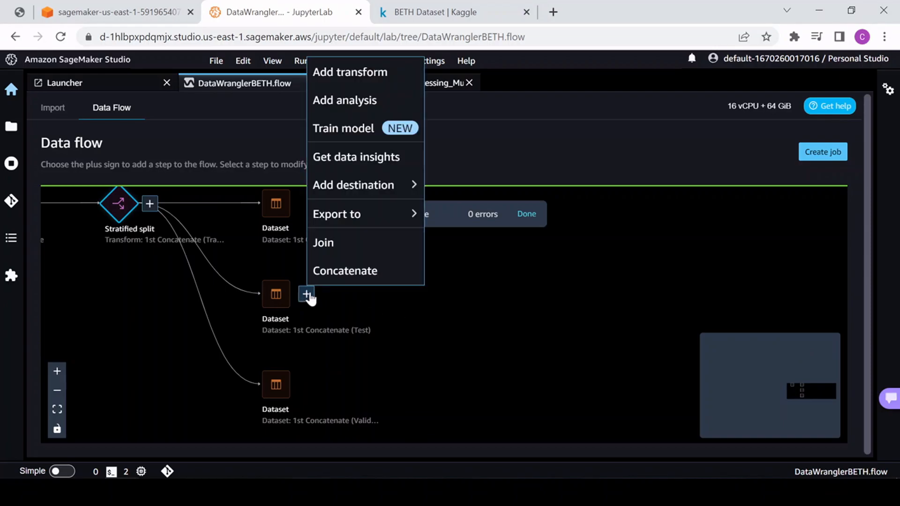
mouse_move(333, 188)
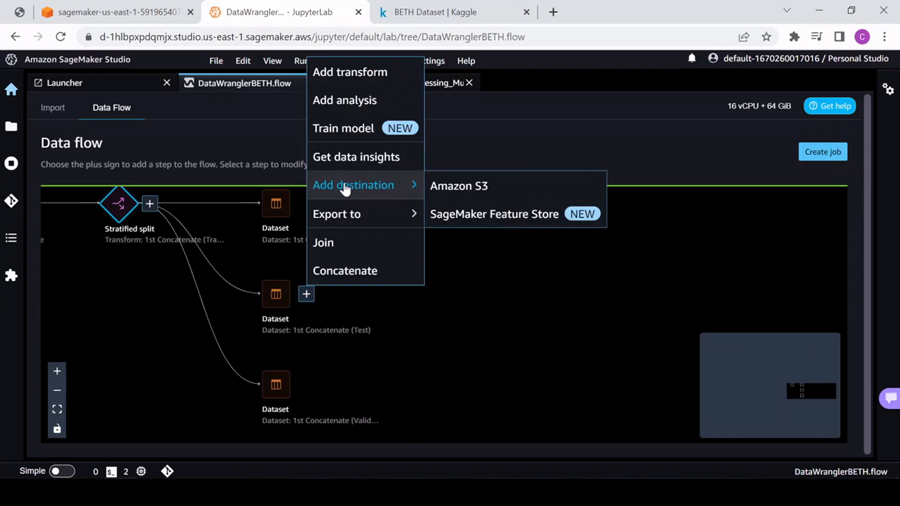
click(463, 190)
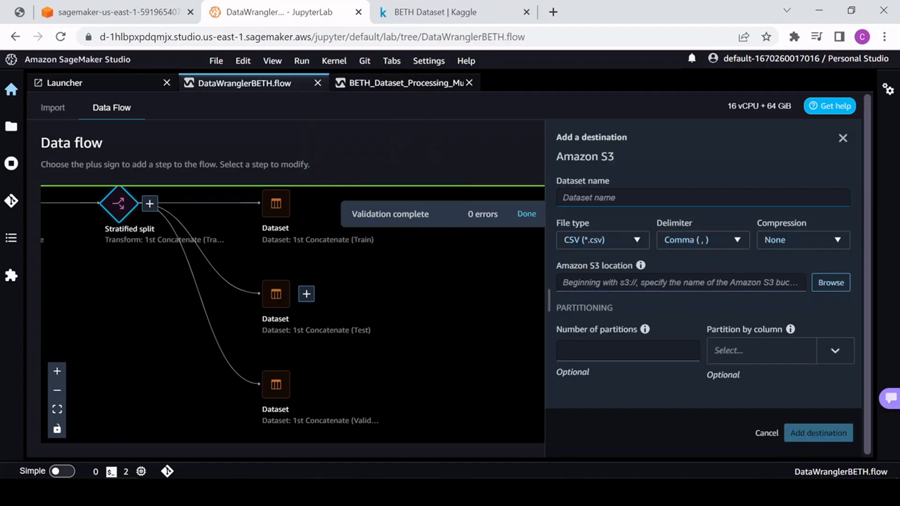
click(619, 198)
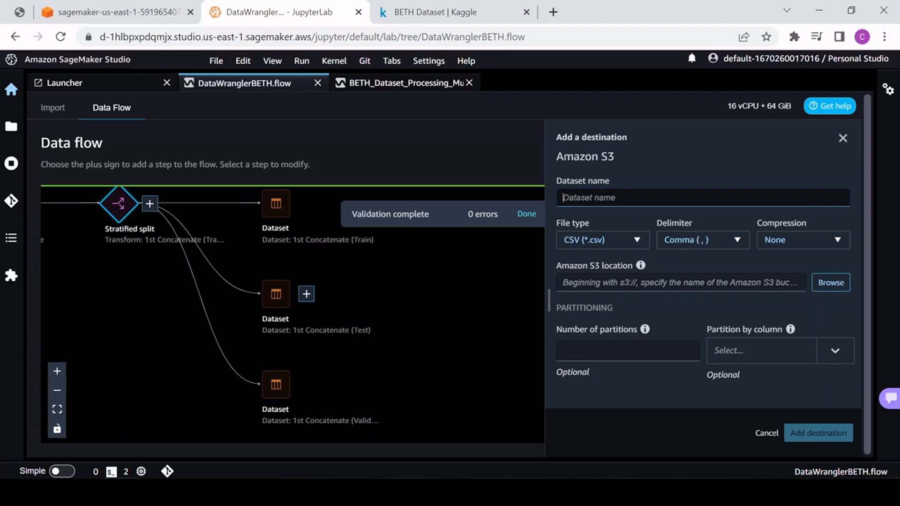
text(BETH_test_data.csb)
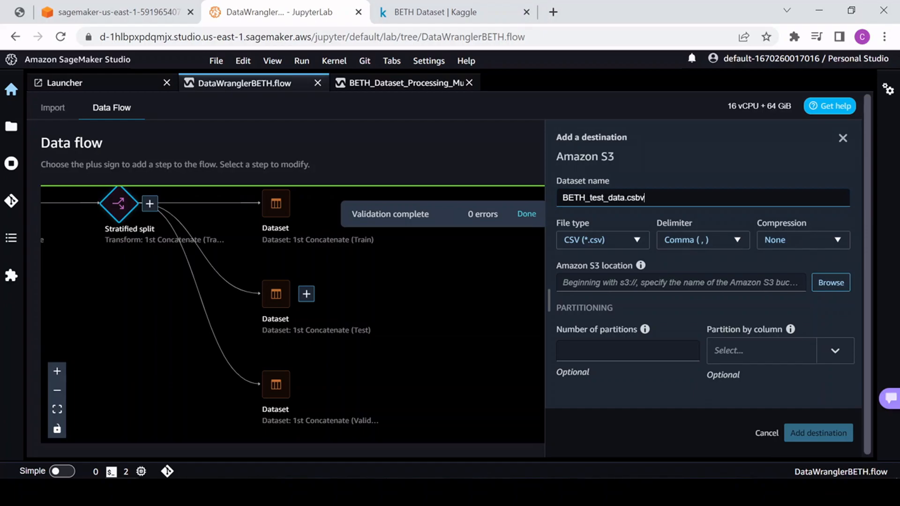
key(BackSpace)
text(v)
Set the destination's S3 location to the TestingData folder of the sagemaker-us-east-1 bucket and add the destination
click(826, 287)
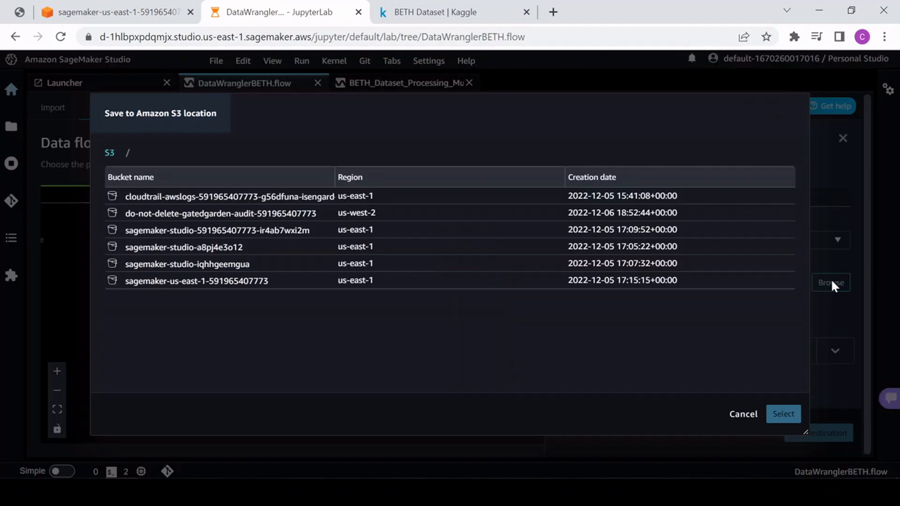
click(169, 279)
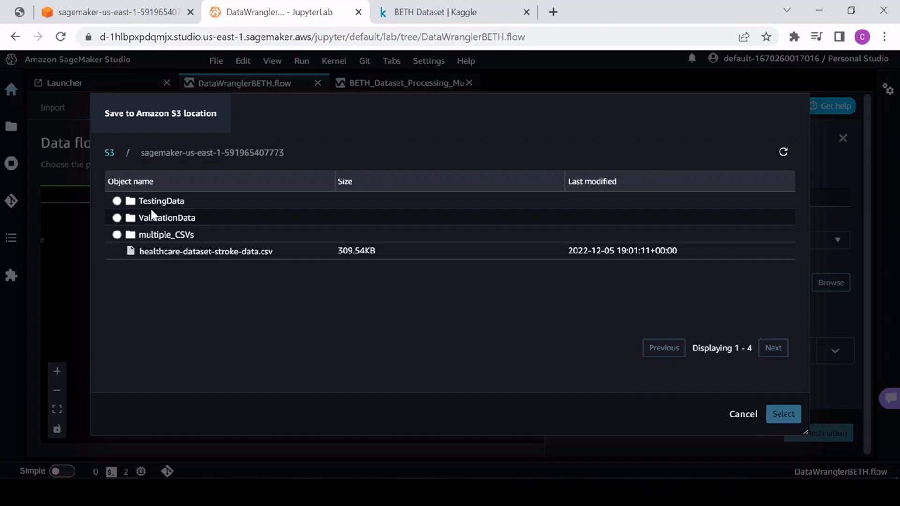
click(117, 201)
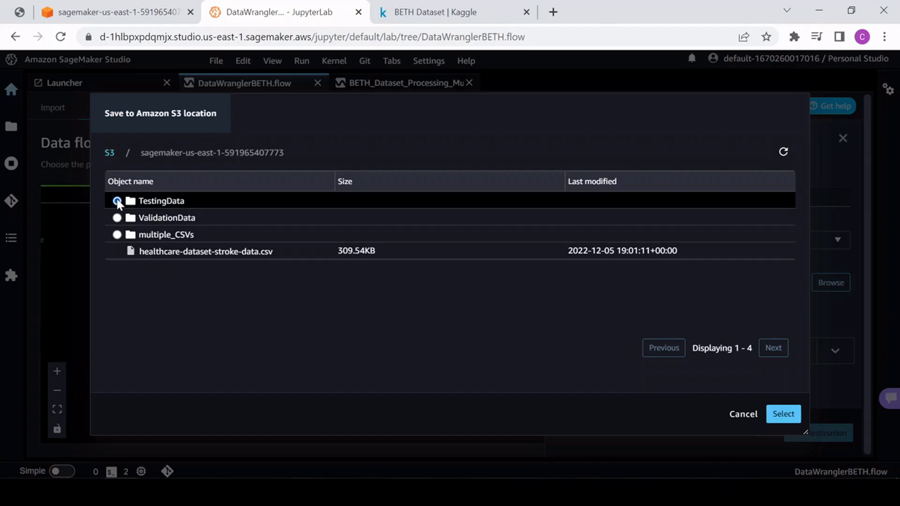
click(792, 415)
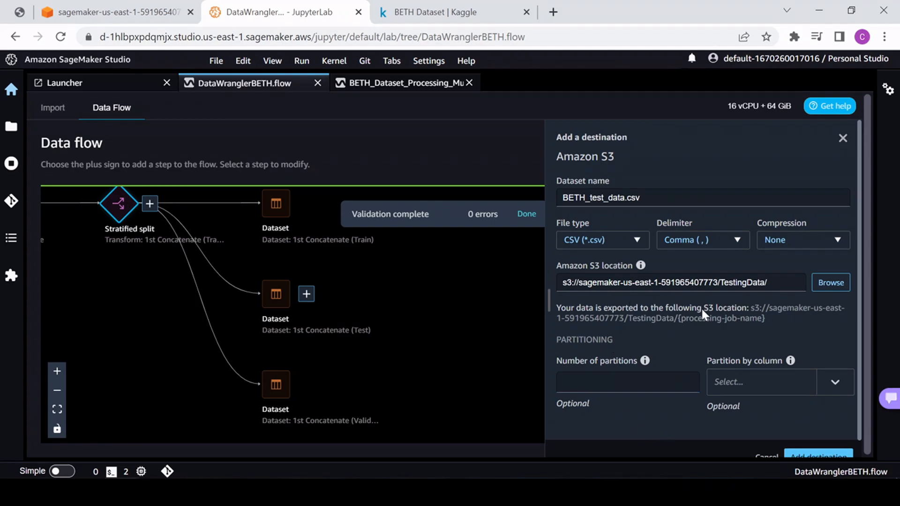
scroll(702, 311, down, 1)
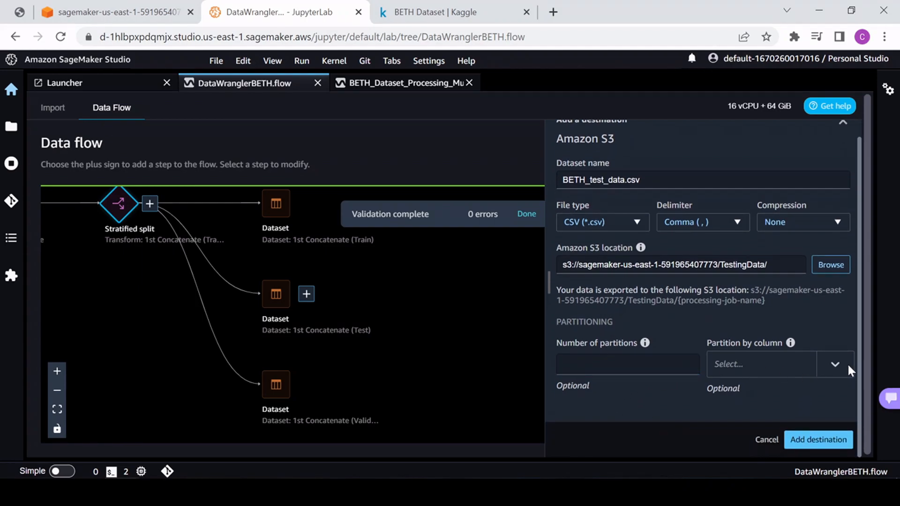
click(818, 440)
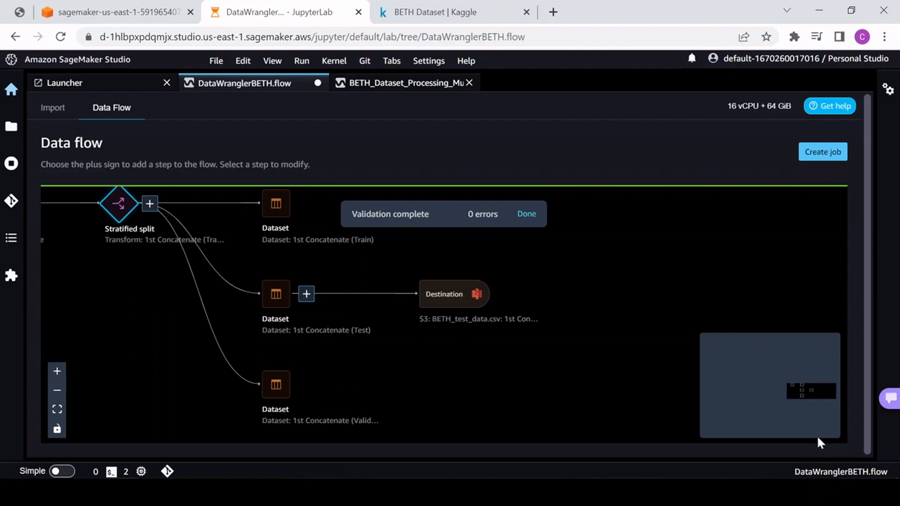
Start an Amazon S3 destination for the Validation dataset and name it BETH_Validation_Data.csv
mouse_move(471, 305)
mouse_move(281, 294)
mouse_move(449, 295)
mouse_move(279, 398)
click(306, 384)
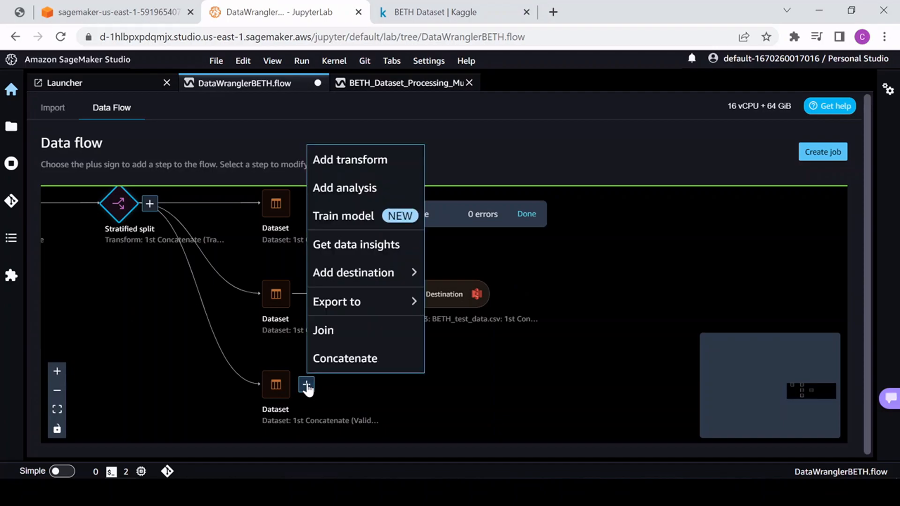
mouse_move(340, 269)
click(459, 274)
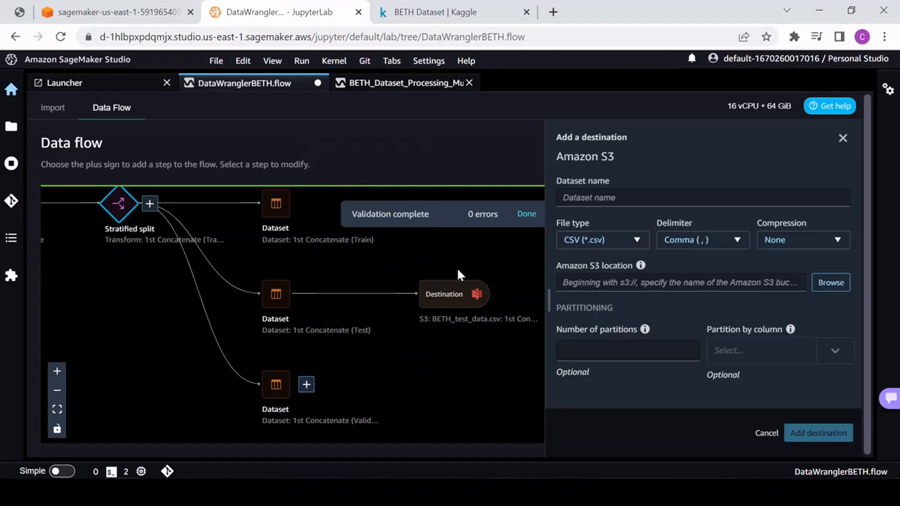
click(564, 197)
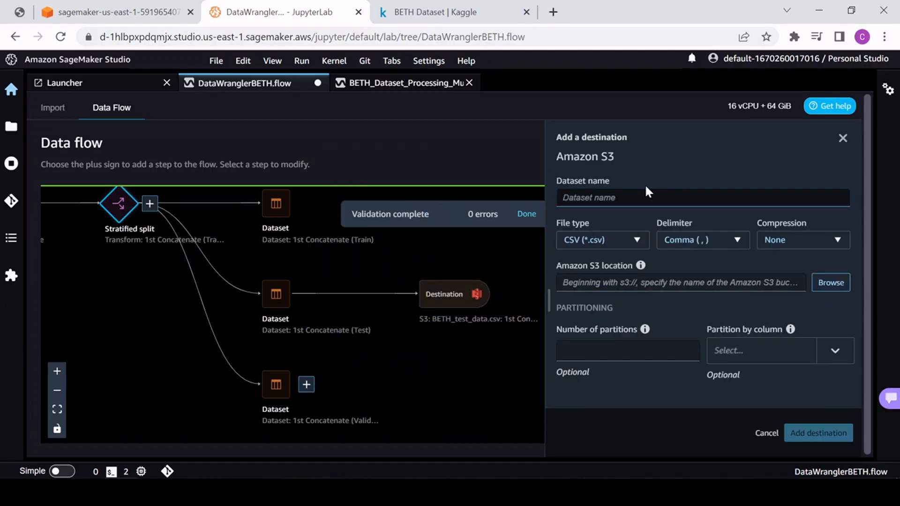
text(BETH_validation)
key(Left)
key(Left)
key(Left)
key(Left)
key(Left)
key(Left)
key(Left)
key(Left)
key(Left)
key(BackSpace)
text(V)
key(End)
text(_Data.csv)
Set the destination's S3 location to the ValidationData folder of the sagemaker-us-east-1 bucket, add the destination and dismiss the validation notice
click(838, 284)
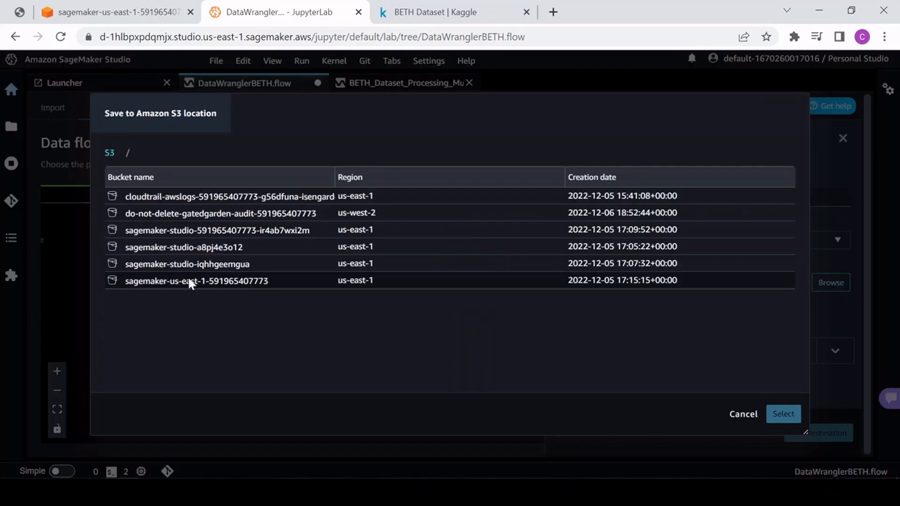
click(189, 280)
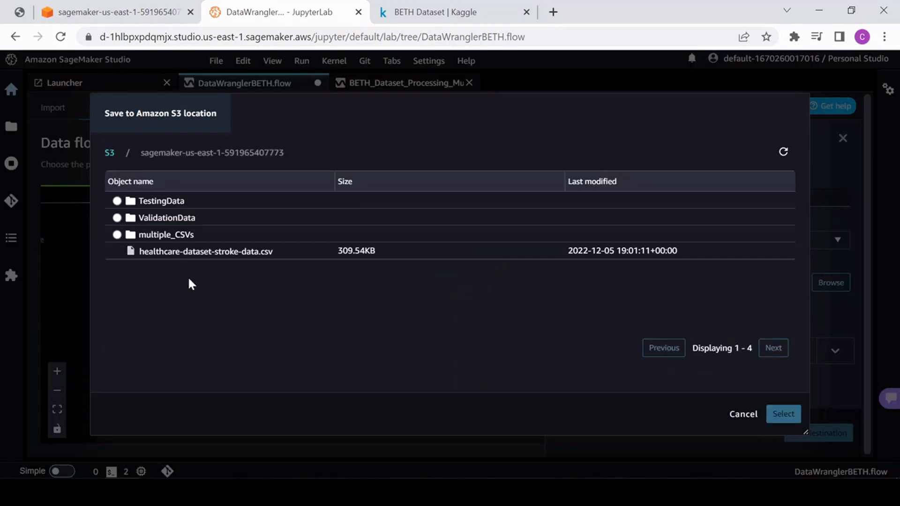
click(116, 218)
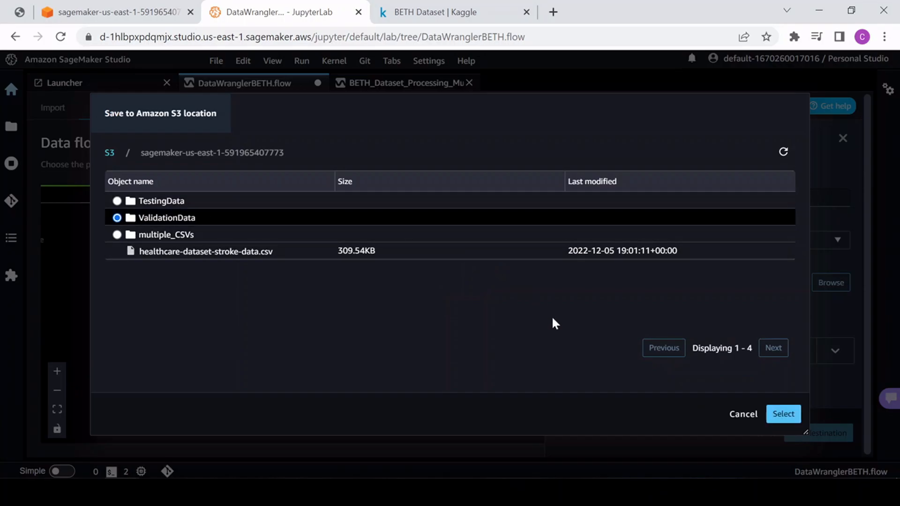
click(784, 414)
scroll(750, 376, down, 1)
click(816, 438)
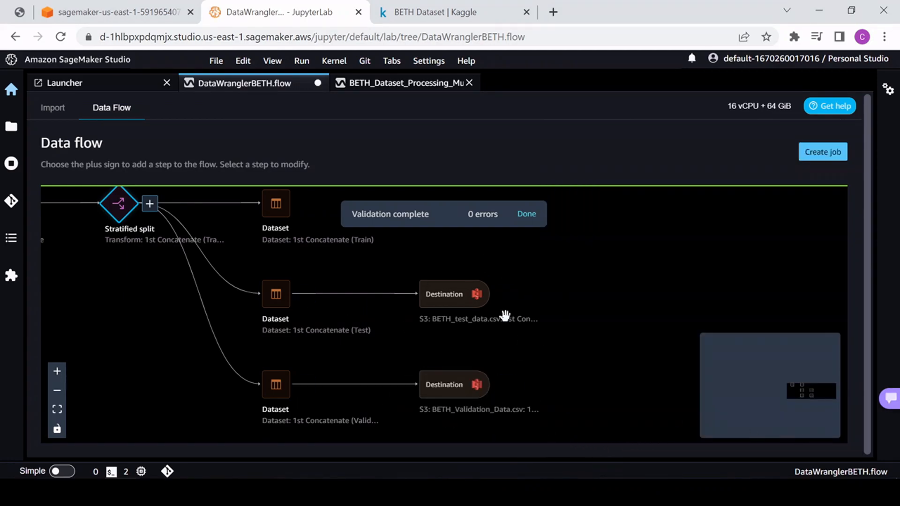
click(525, 216)
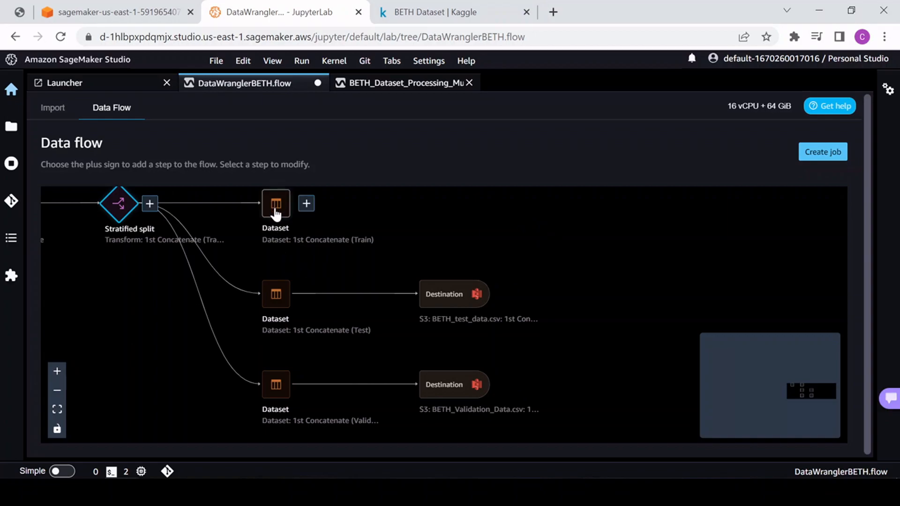
Open a SageMaker Feature Store destination for the Train dataset and bring up the JSON schema for a new feature group
click(308, 208)
mouse_move(376, 346)
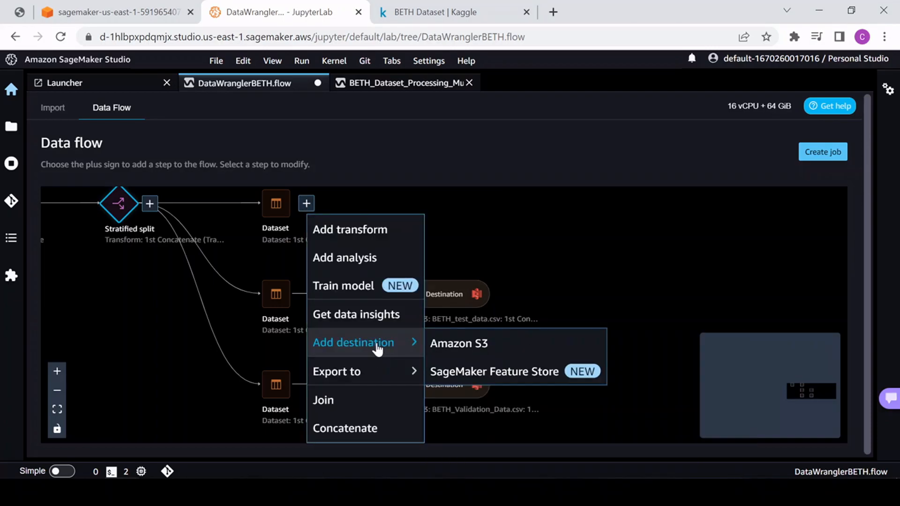
click(510, 377)
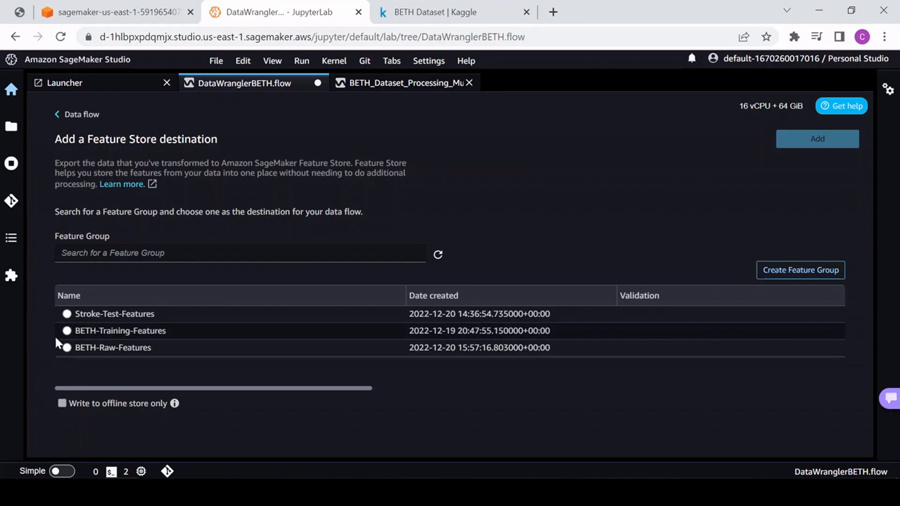
click(807, 275)
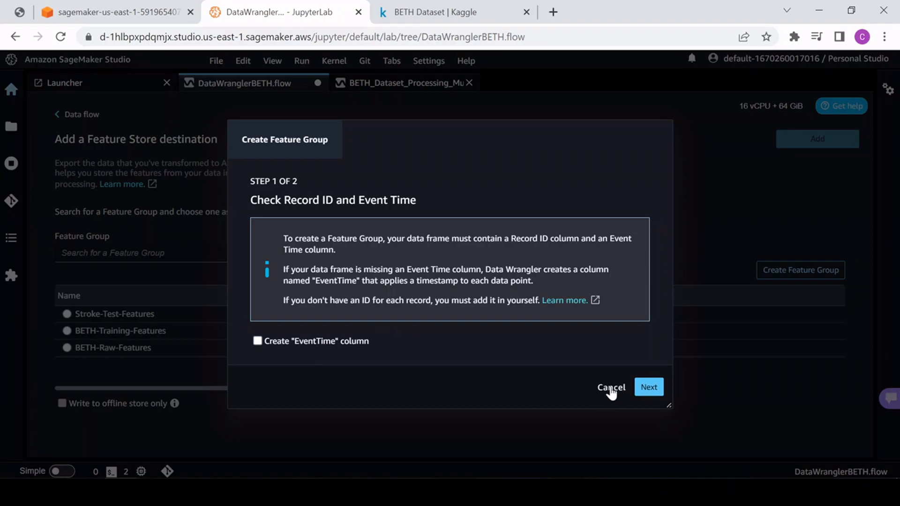
click(650, 389)
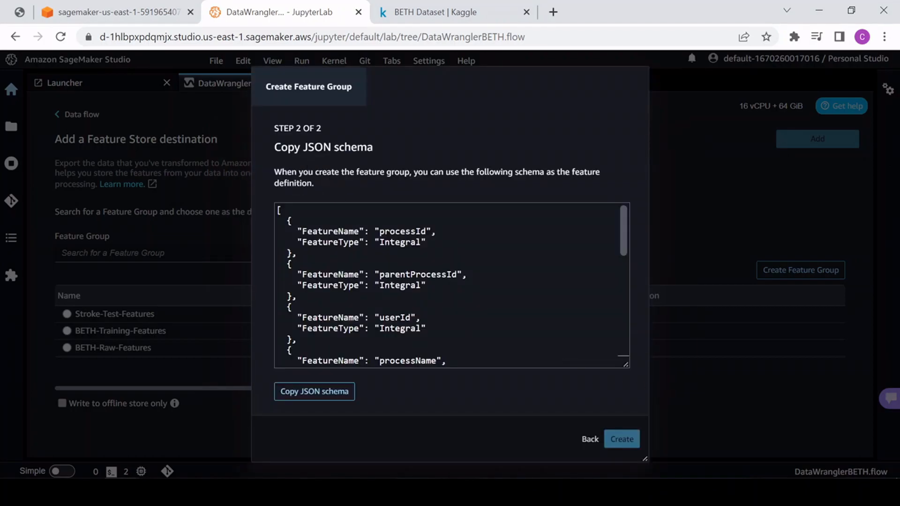
Examine the feature names and types in the JSON schema, including the processId and processName entries
scroll(450, 285, down, 5)
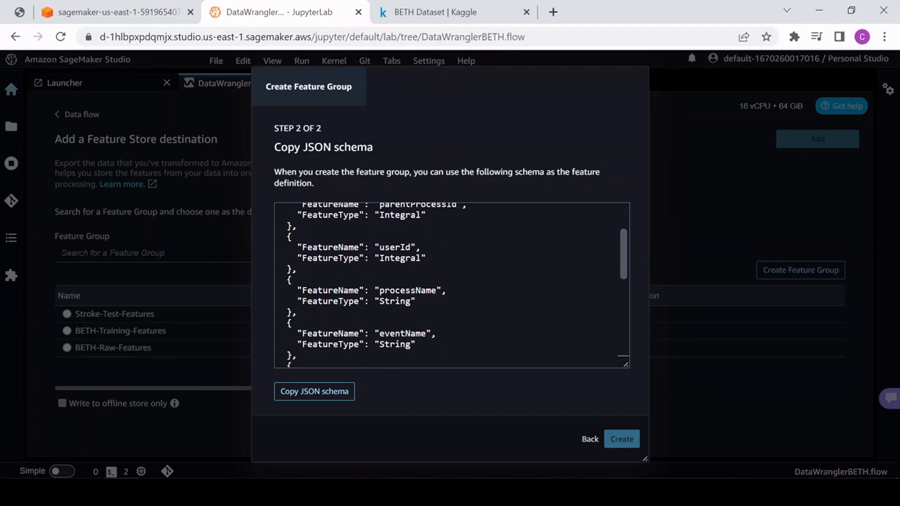
scroll(450, 285, up, 5)
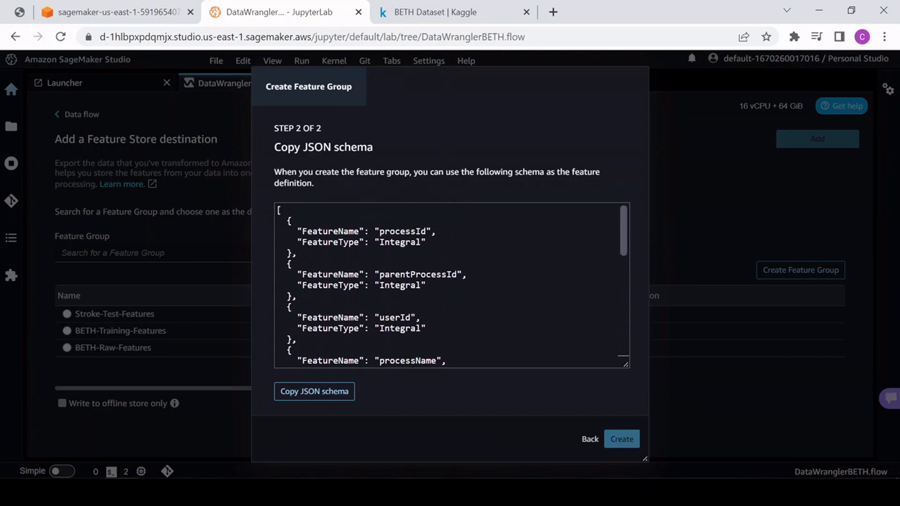
double_click(403, 231)
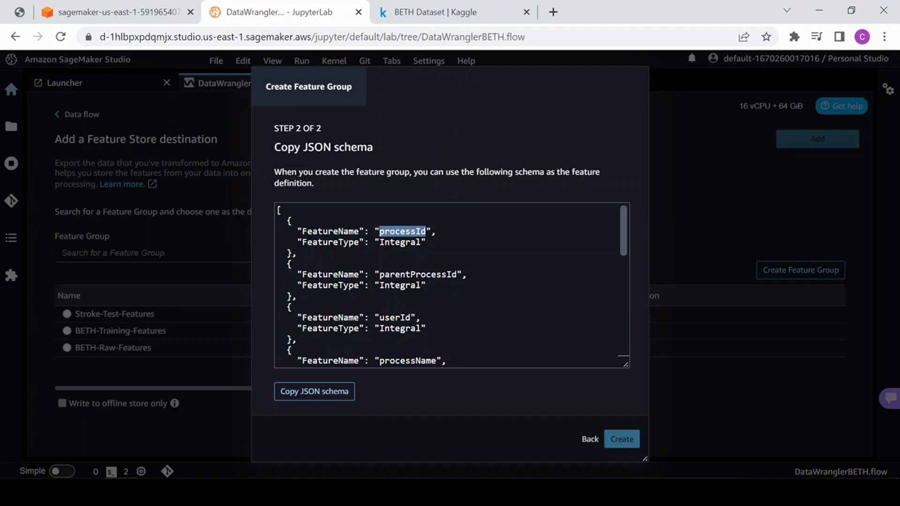
double_click(400, 242)
scroll(452, 285, down, 1)
scroll(452, 285, down, 3)
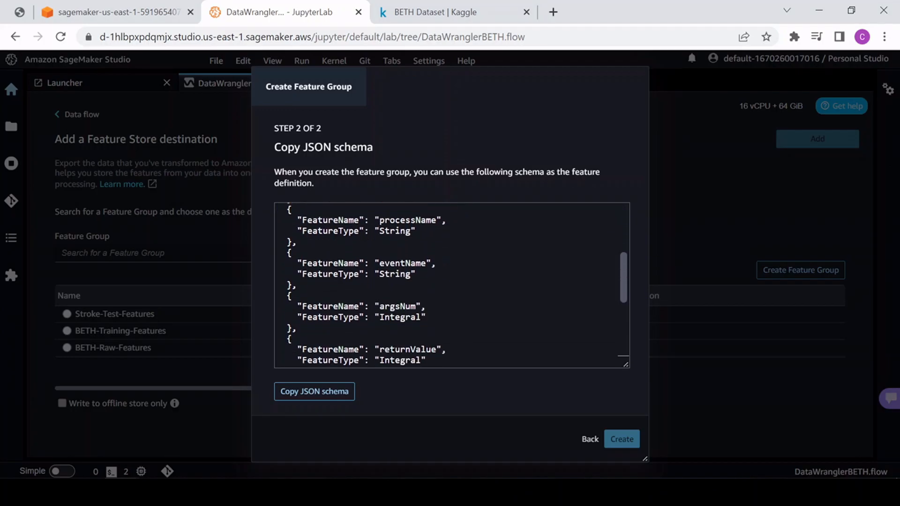
double_click(408, 219)
double_click(395, 231)
scroll(395, 231, down, 2)
scroll(452, 285, down, 2)
scroll(452, 285, up, 7)
scroll(452, 285, up, 1)
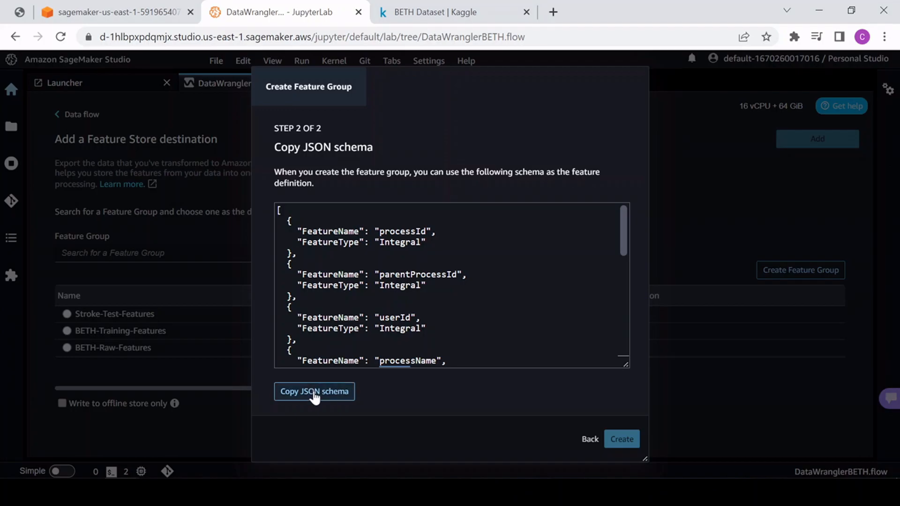
Cancel creating the feature group and return to the data flow
click(590, 441)
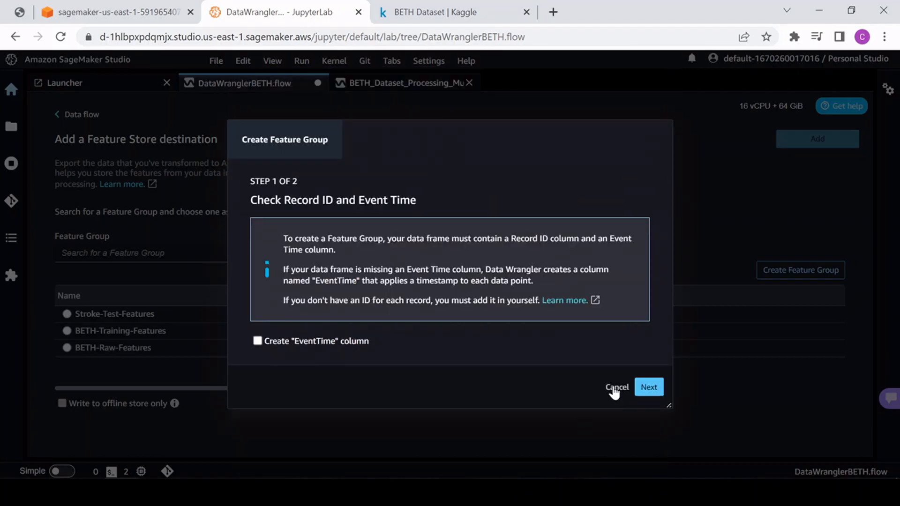
click(615, 389)
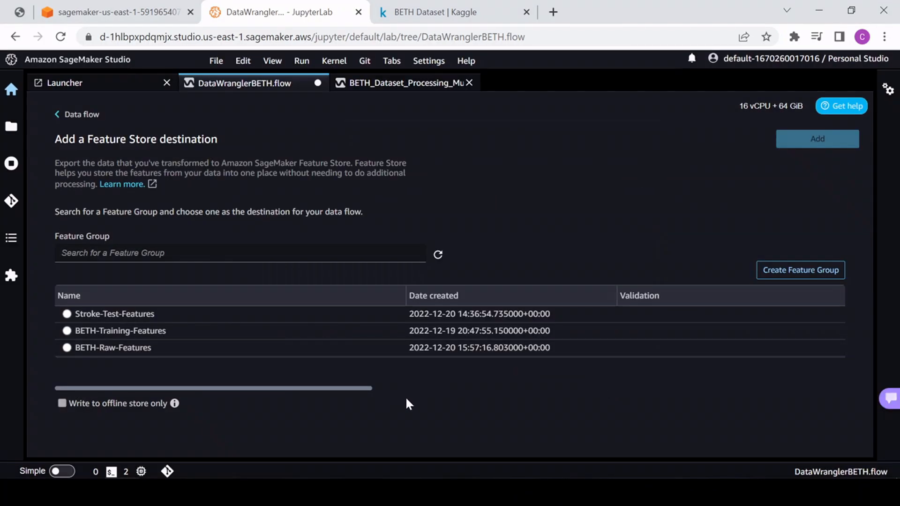
click(78, 115)
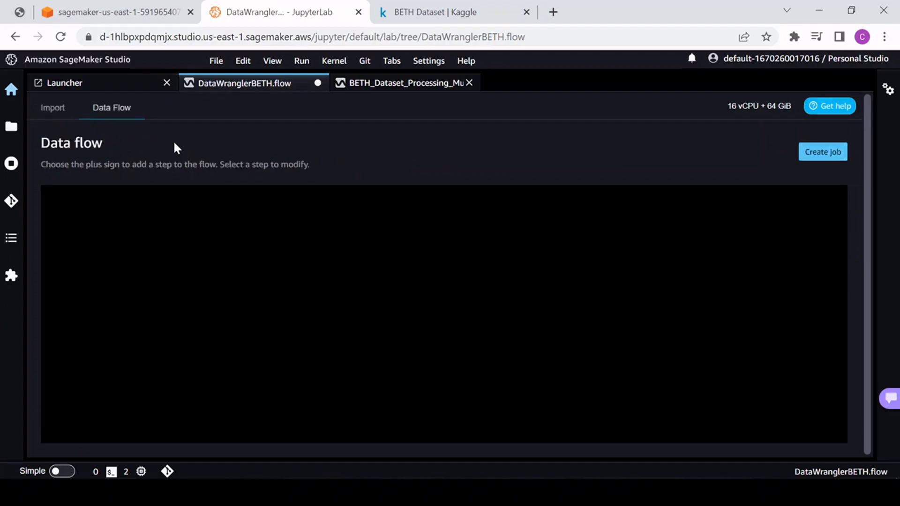
Open the Train dataset for adding a transform and turn off its column visualizations
drag(535, 225, 550, 276)
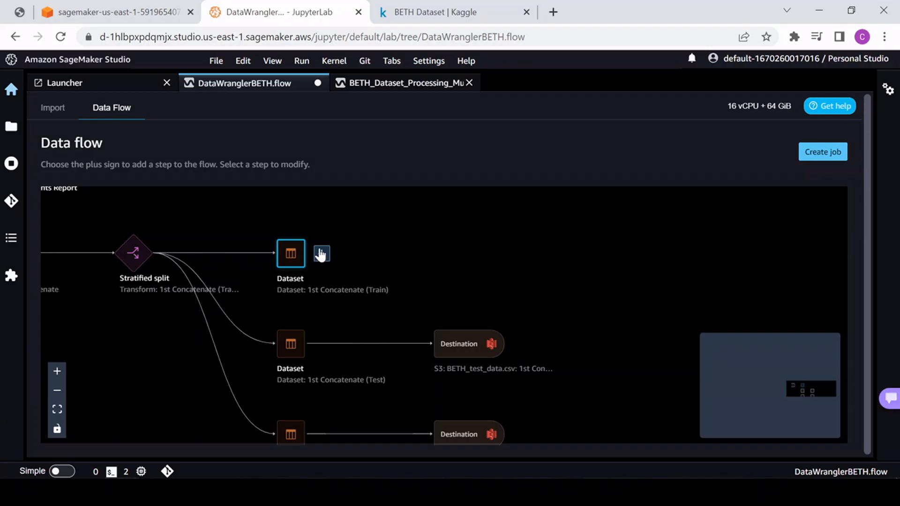
click(322, 255)
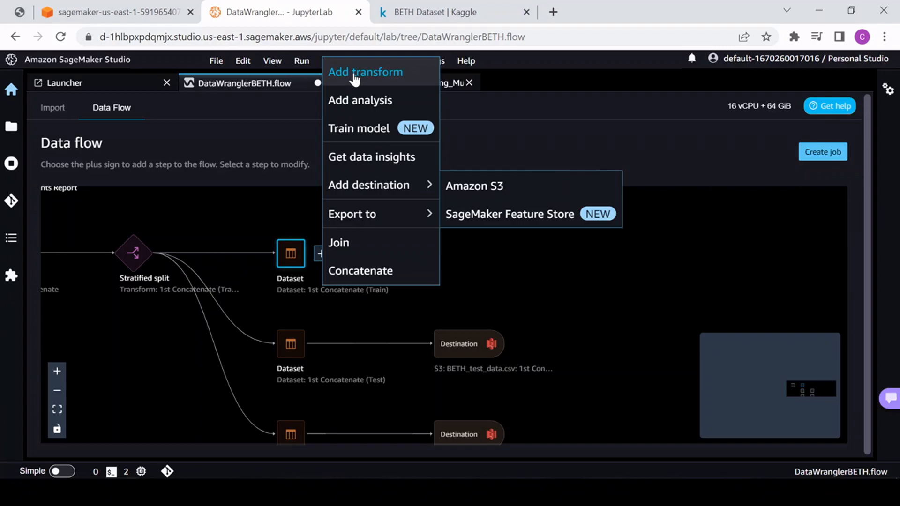
click(355, 73)
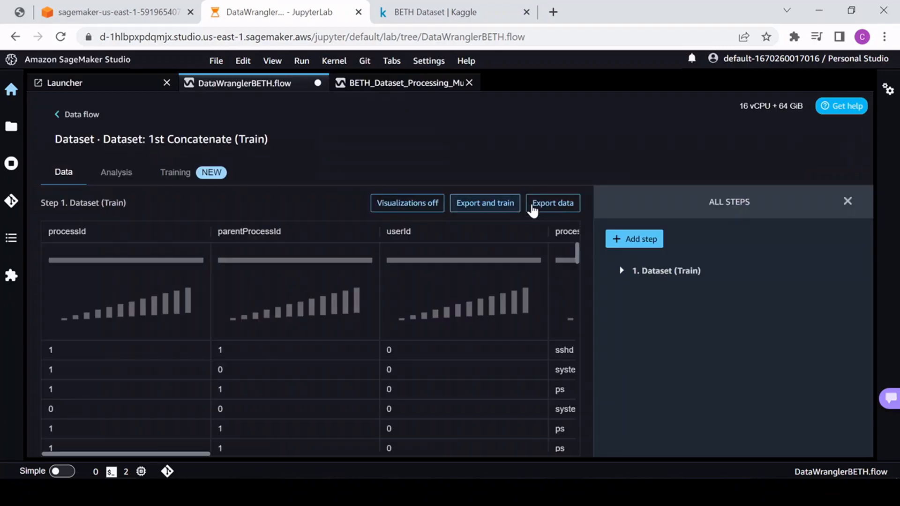
click(409, 205)
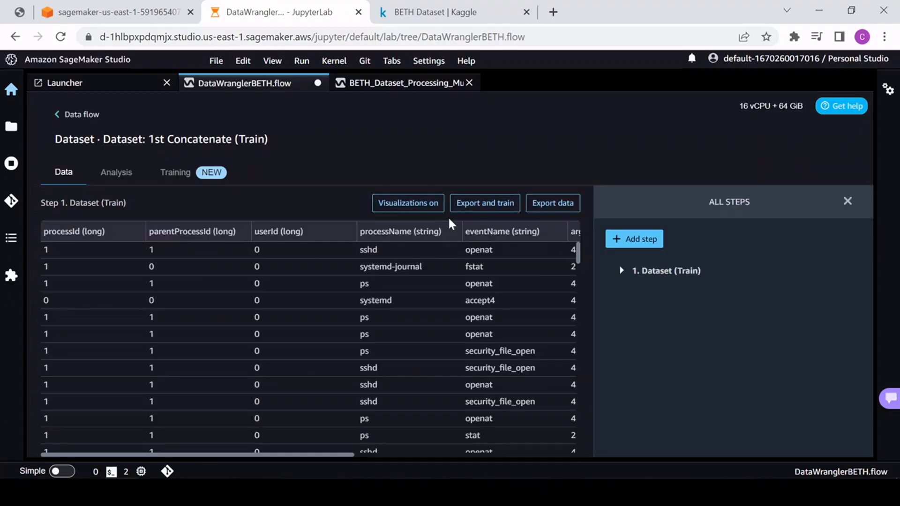
Add a custom transform step named FeatureStore Transformation and set its language to Python (Pandas)
click(638, 240)
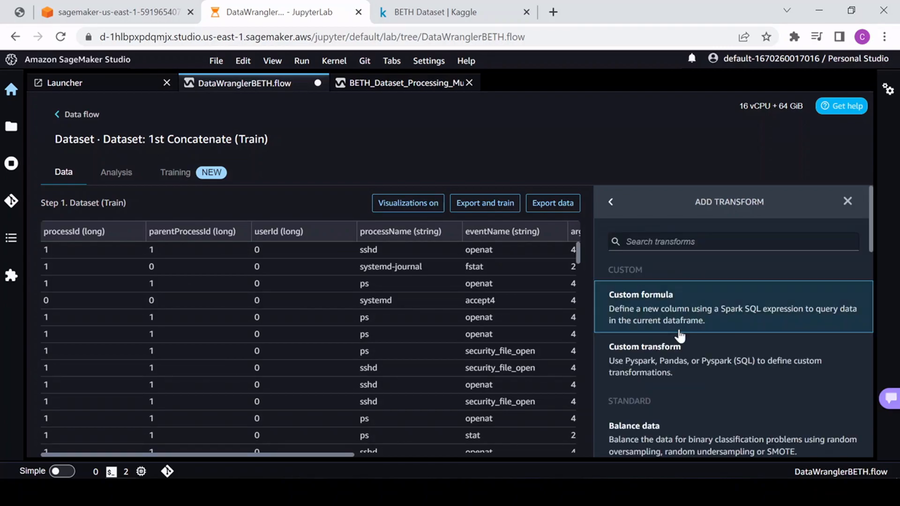
click(656, 362)
click(689, 285)
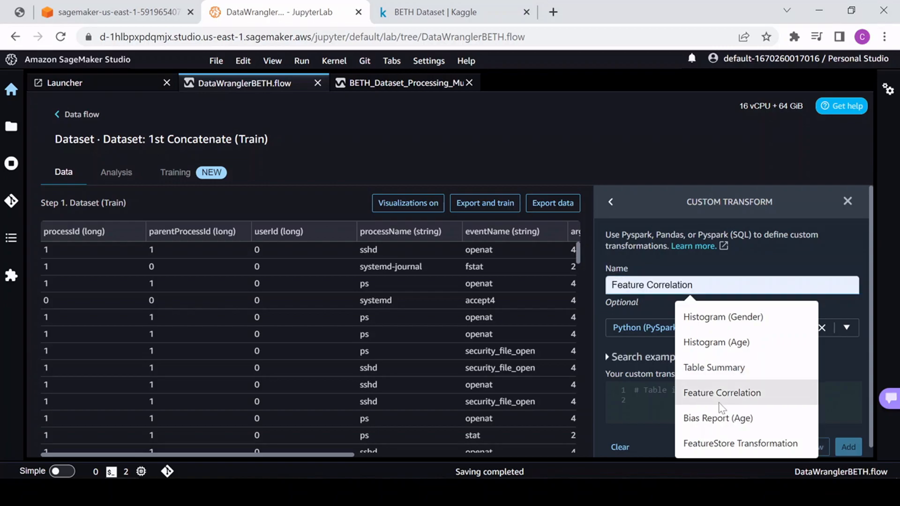
click(736, 443)
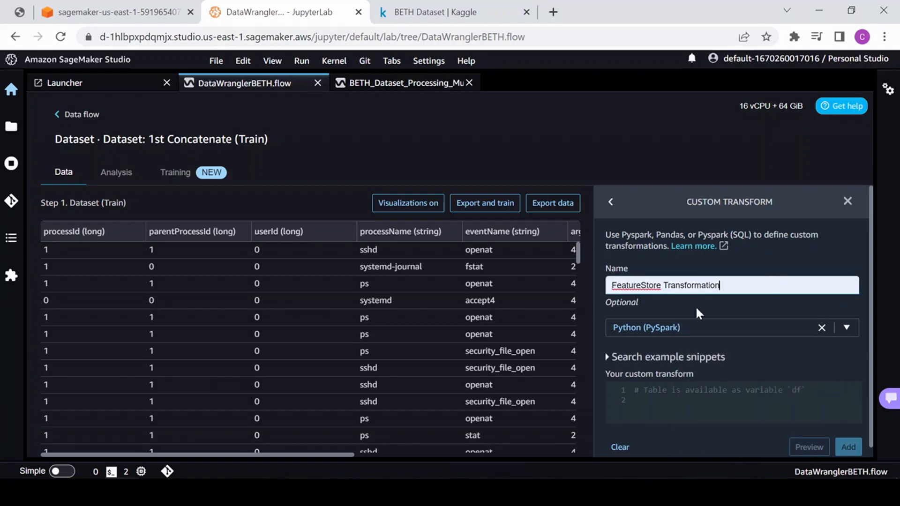
click(694, 328)
click(648, 381)
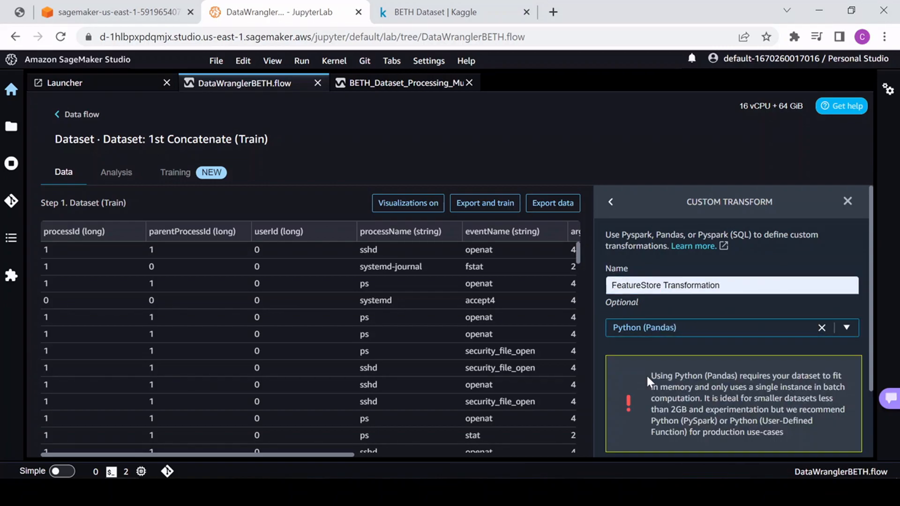
Write transform code with from time import time and the line df['EventTime'] = time()
scroll(693, 347, down, 2)
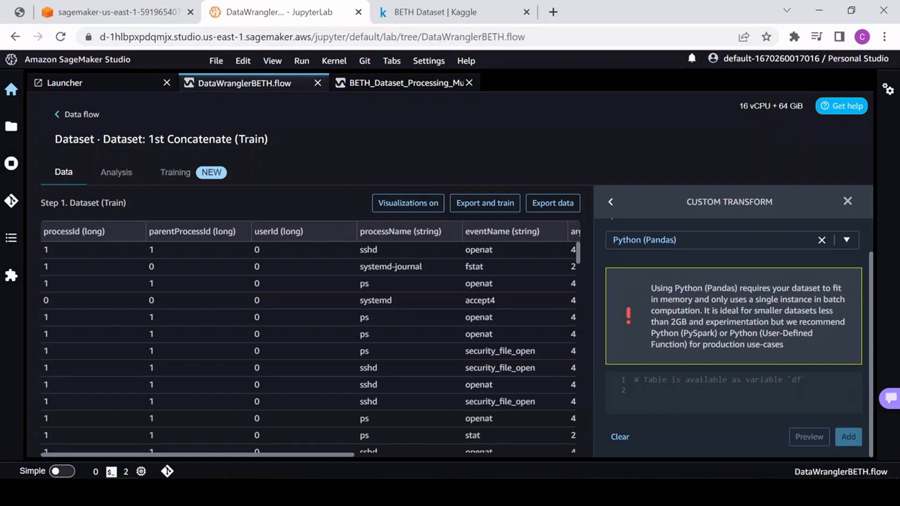
text(from time import time)
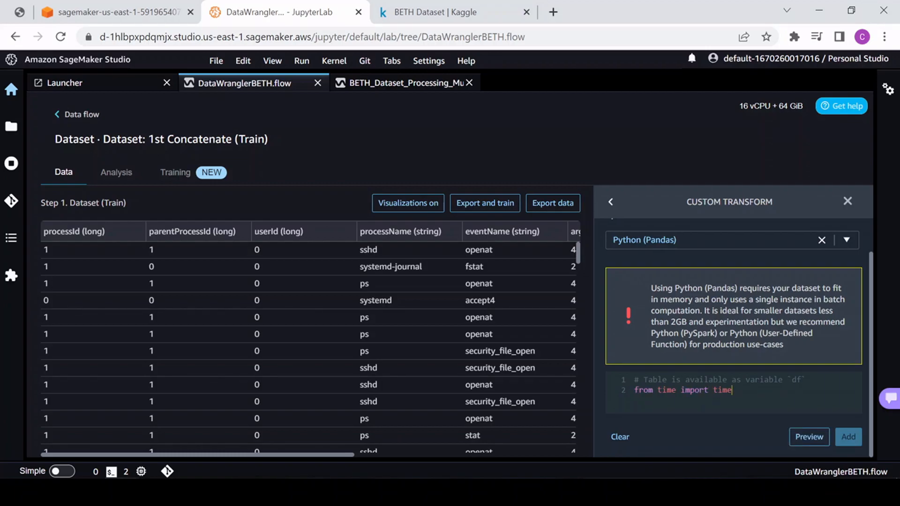
key(Return)
key(Return)
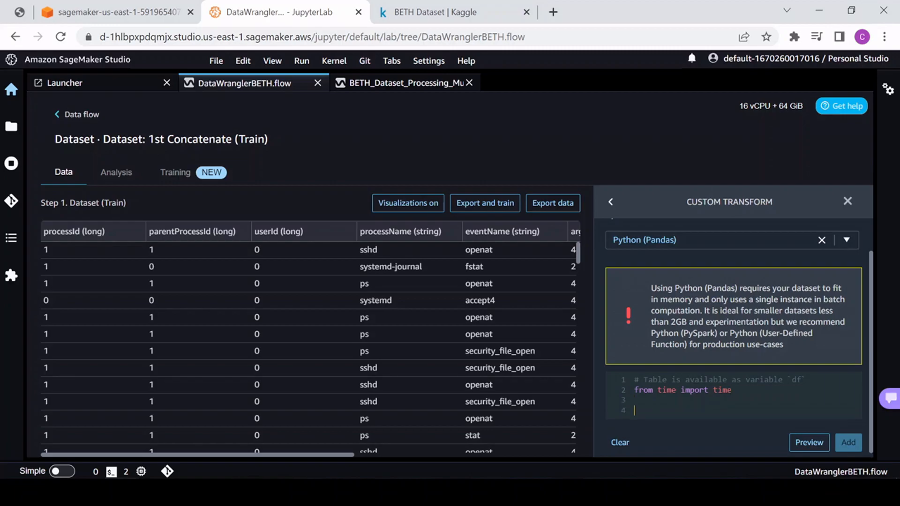
text(df[])
key(Left)
text(')
text(Event)
text(Time)
key(End)
text(= time())
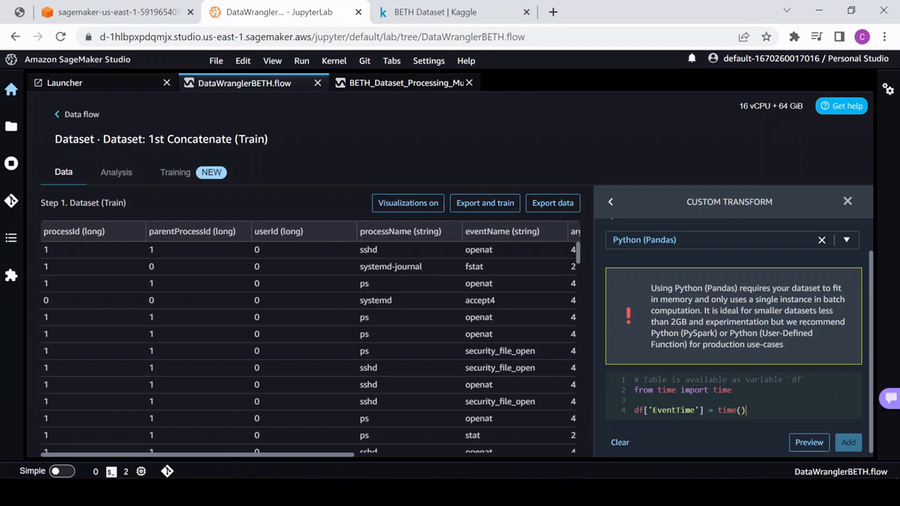
Wrap the EventTime value's time() call as float(int(time())) and begin a new code line
key(Left)
key(Left)
key(Left)
key(Left)
key(Left)
key(Left)
text(int()
key(Right)
key(Right)
key(Right)
key(Right)
key(Right)
key(Right)
text())
key(Left)
key(Left)
key(Left)
key(Left)
key(Left)
key(Left)
key(Left)
key(Left)
key(Left)
key(Left)
text(float()
text())
key(Return)
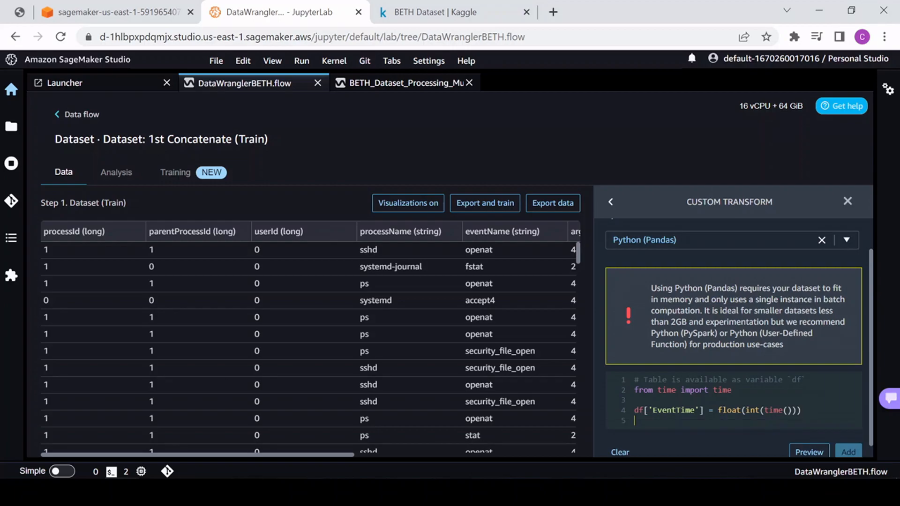
Add the code line df['RecordID'] = df.reset_index(drop=True) and widen the custom transform pane
text(df)
text(['')
text(RecordI)
text(D'])
text( =)
text(df.i)
key(BackSpace)
text(reset_index()
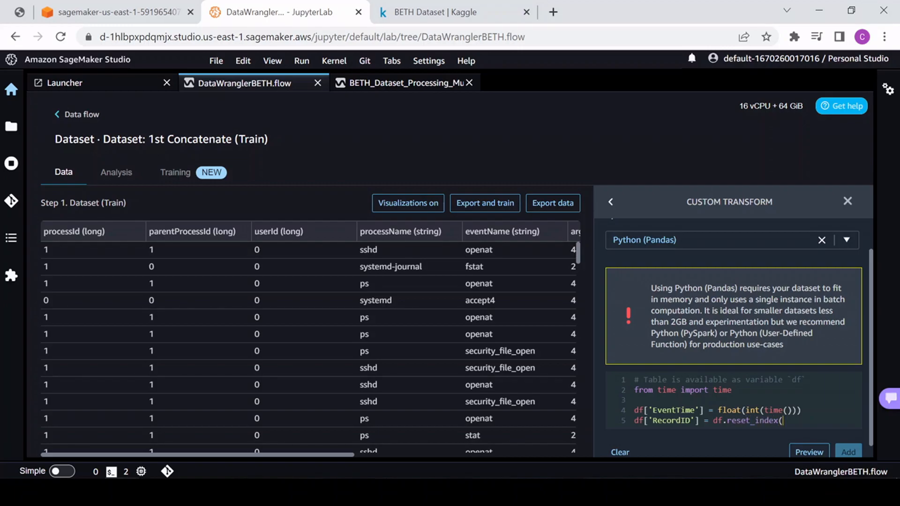
text(drop=True)
drag(593, 297, 372, 313)
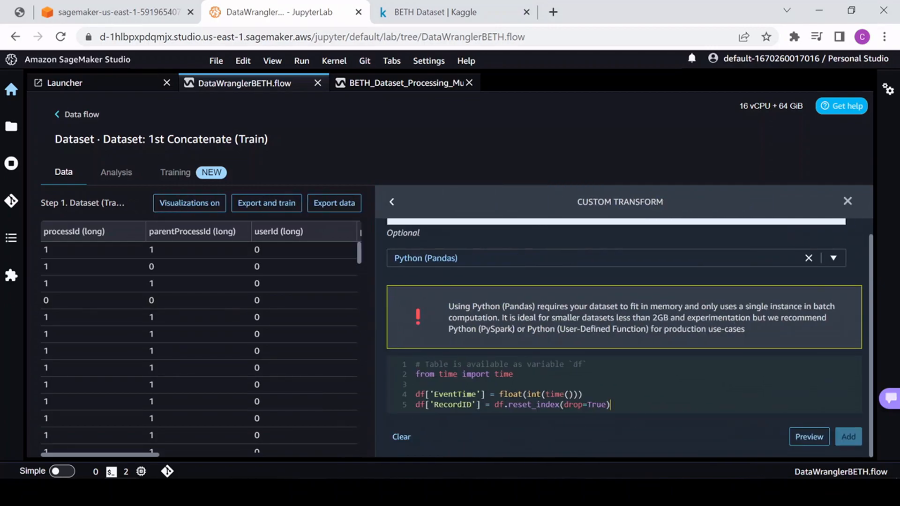
Extend the RecordID assignment with .index.astype(str) + '_' + df['EventTime']
text(.index.astype(str) + '_)
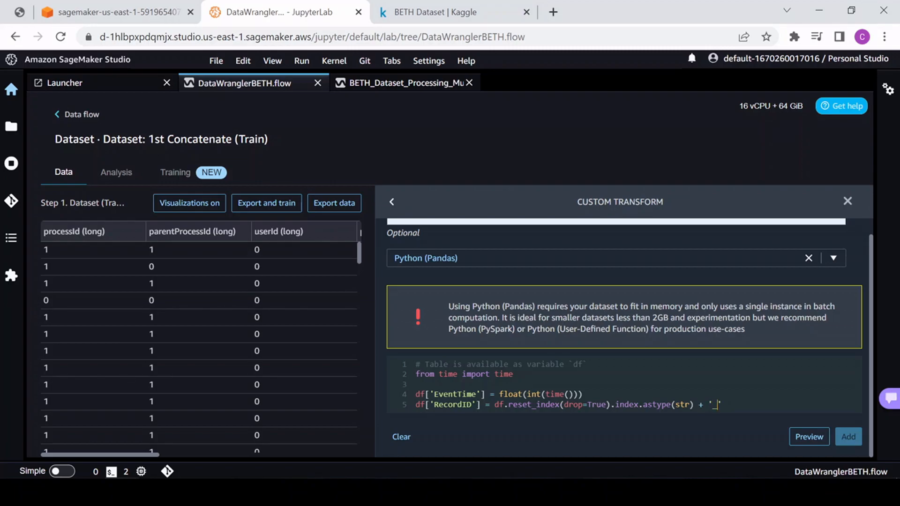
drag(415, 395, 485, 395)
key(ctrl+c)
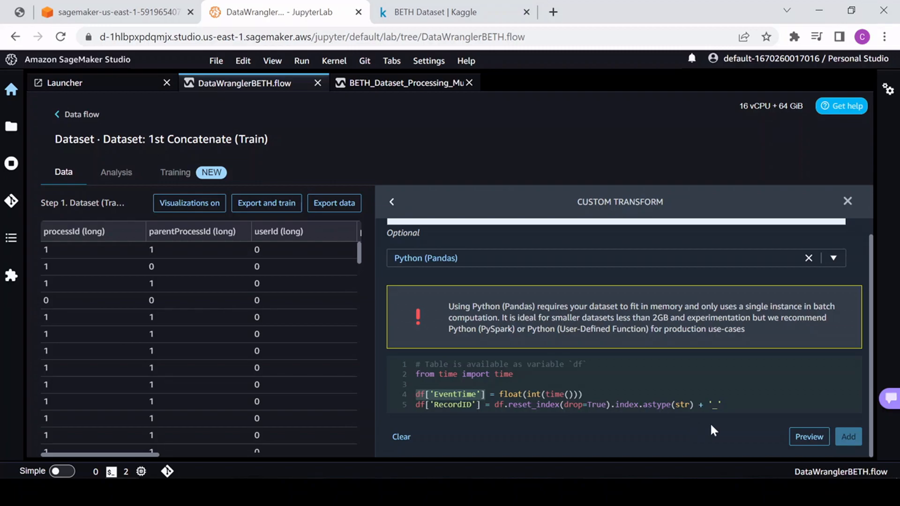
click(727, 404)
text(+)
key(ctrl+v)
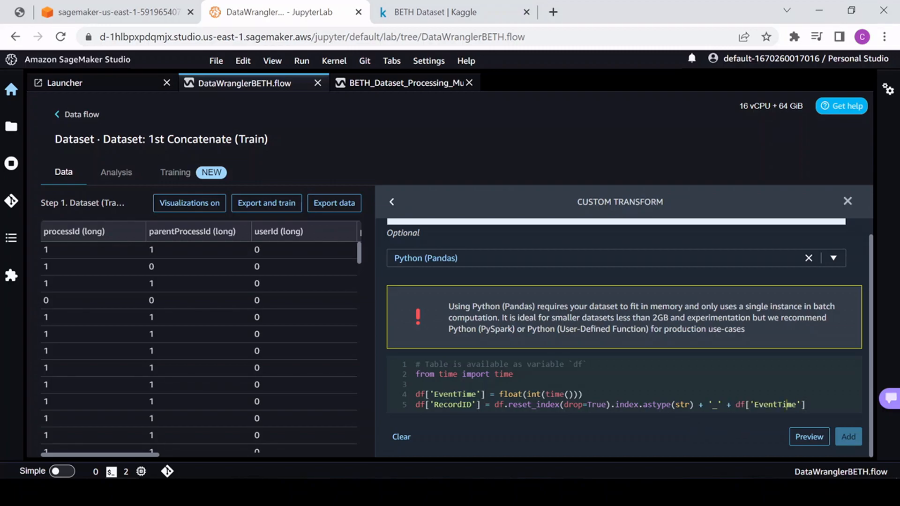
Convert the df['EventTime'] term in the RecordID line to a string with .astype(str)
text(str()
key(BackSpace)
key(BackSpace)
key(BackSpace)
key(BackSpace)
key(Right)
key(Right)
text(.astype(str)
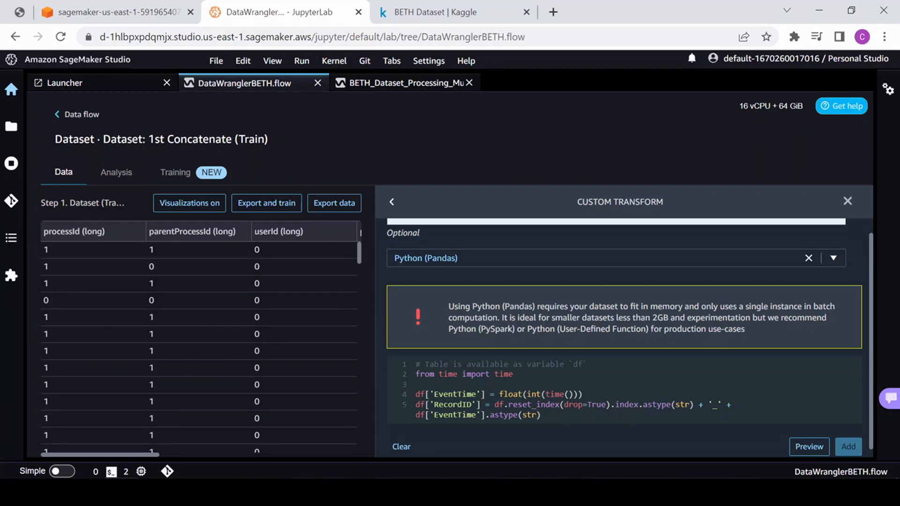
Preview the custom transform's EventTime and RecordID columns and add the FeatureStore Transformation step
click(809, 447)
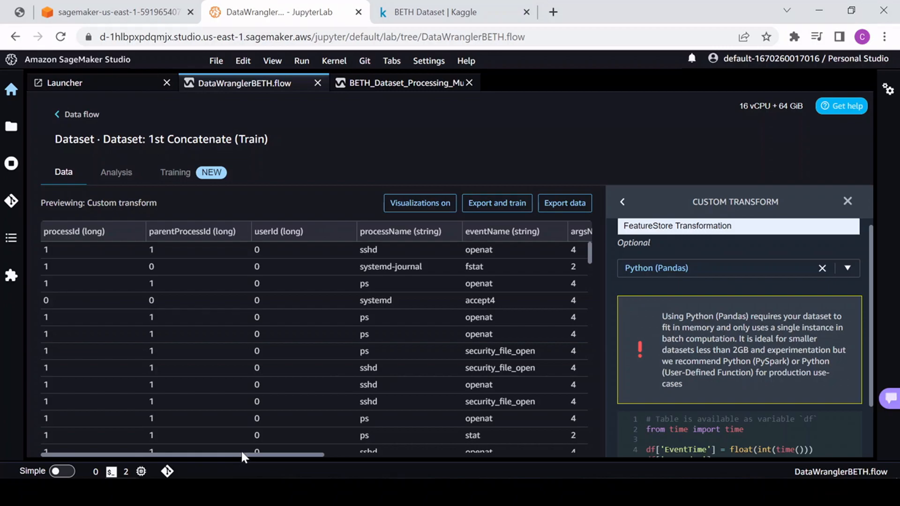
drag(240, 451, 598, 469)
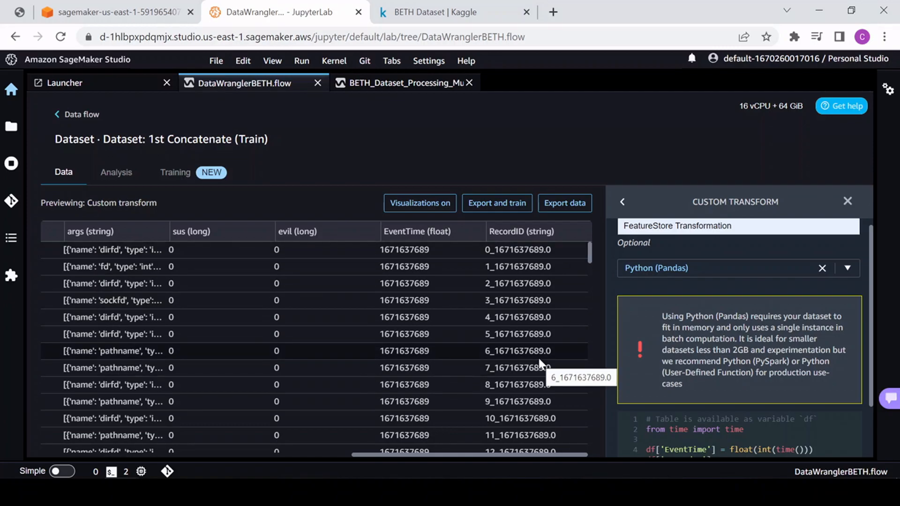
scroll(691, 322, down, 3)
click(849, 437)
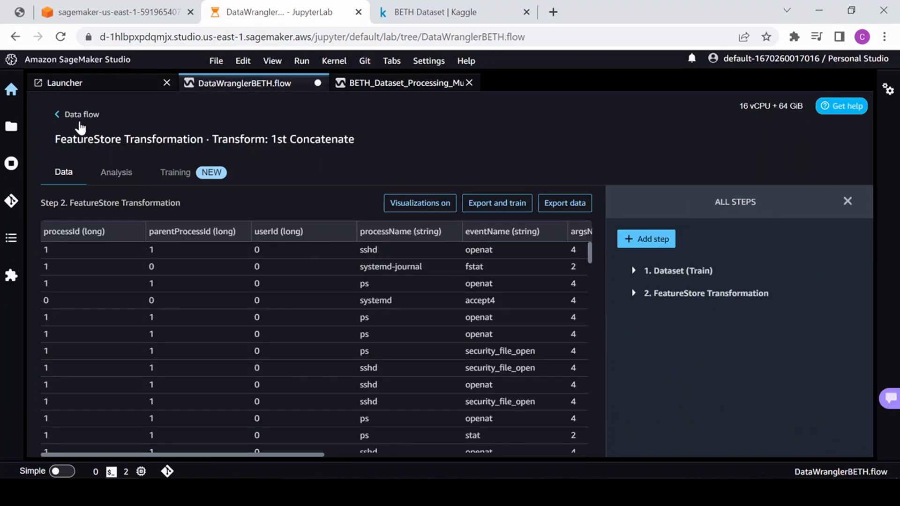
Return to the data flow and start adding a SageMaker Feature Store destination to the FeatureStore Transformation node
click(81, 115)
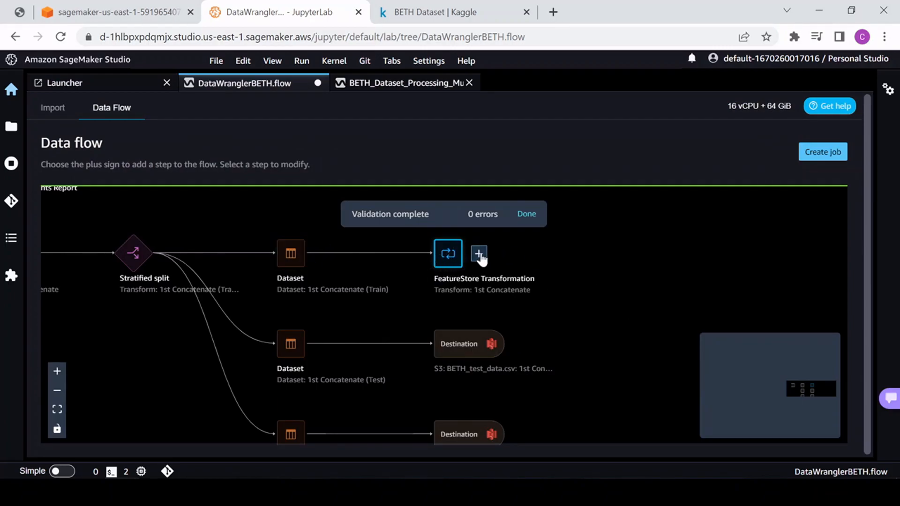
click(478, 254)
mouse_move(563, 185)
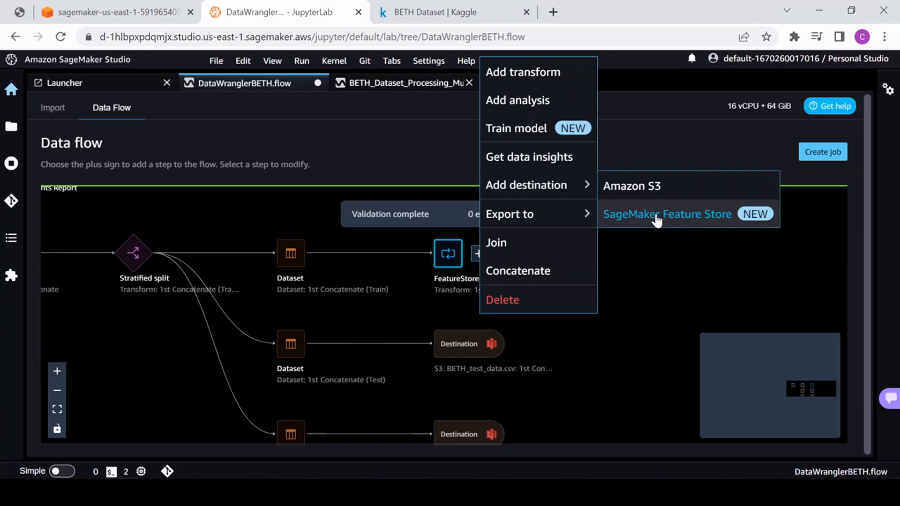
click(668, 228)
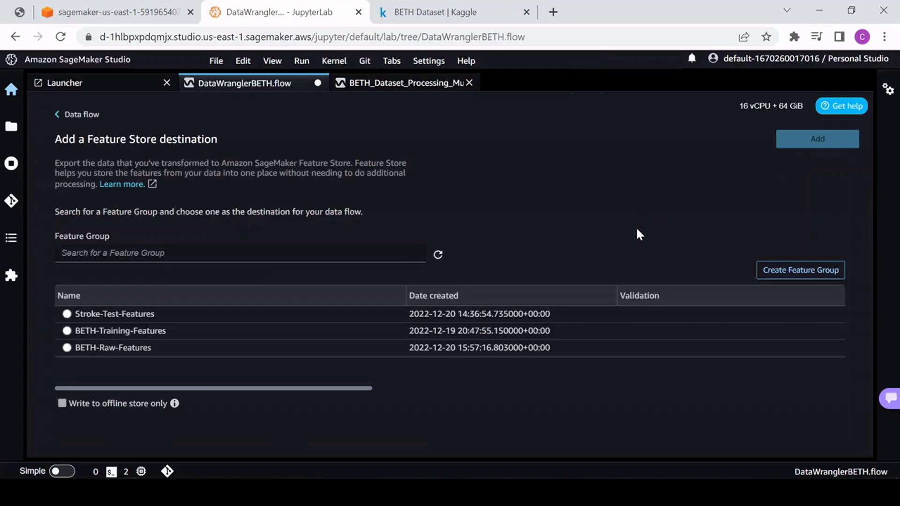
Start a new feature group without generating an EventTime column, copy its JSON schema, and proceed to the feature group creation form
click(799, 271)
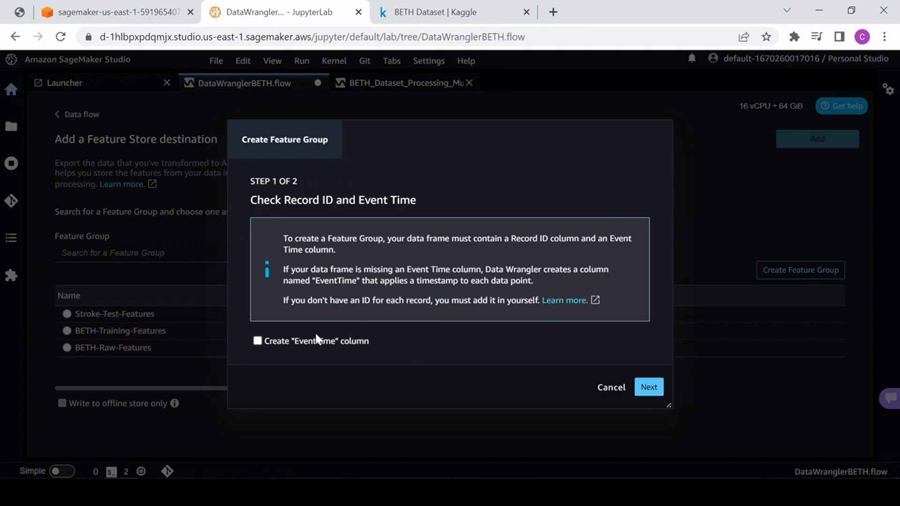
click(648, 387)
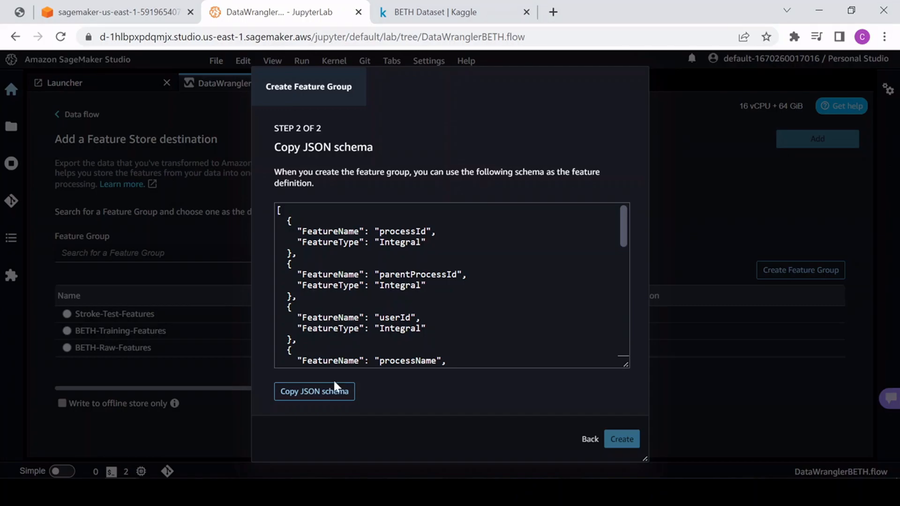
click(313, 394)
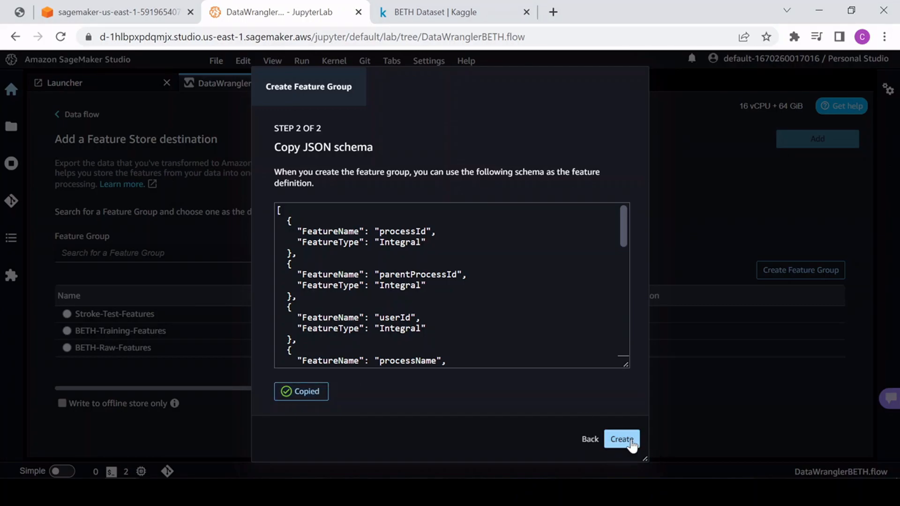
scroll(452, 285, down, 3)
scroll(451, 285, down, 6)
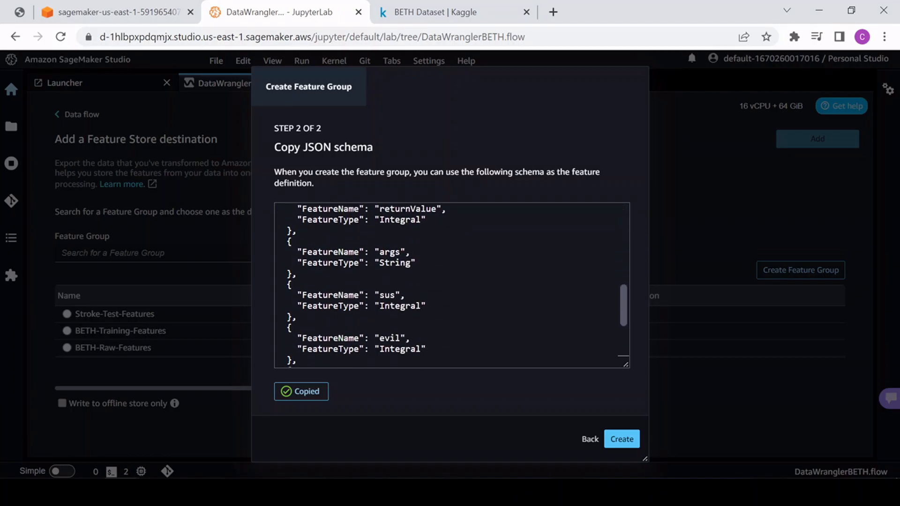
click(622, 440)
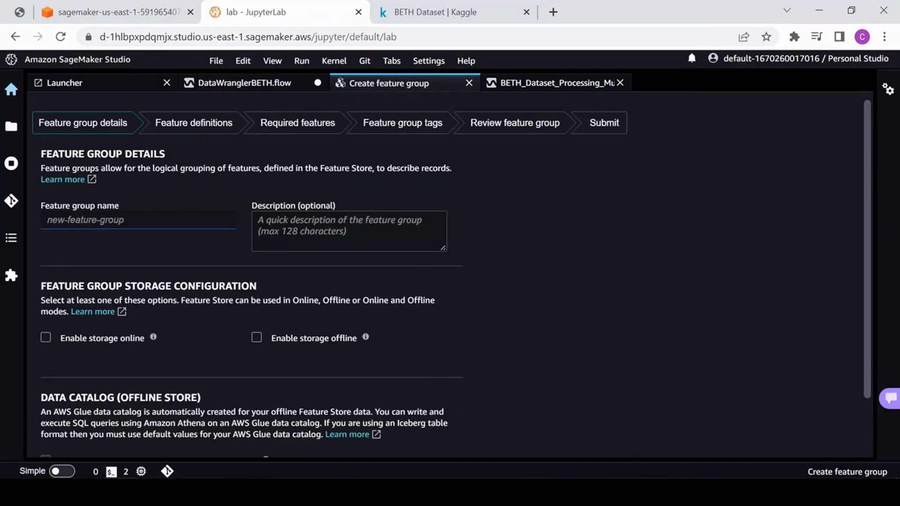
Name the feature group BETH-Example-Features and enable offline storage
click(126, 220)
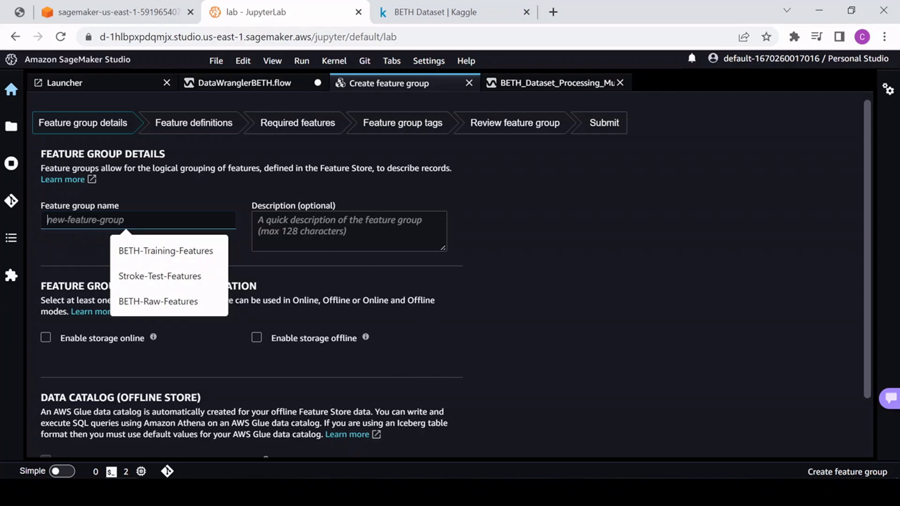
text(BETH)
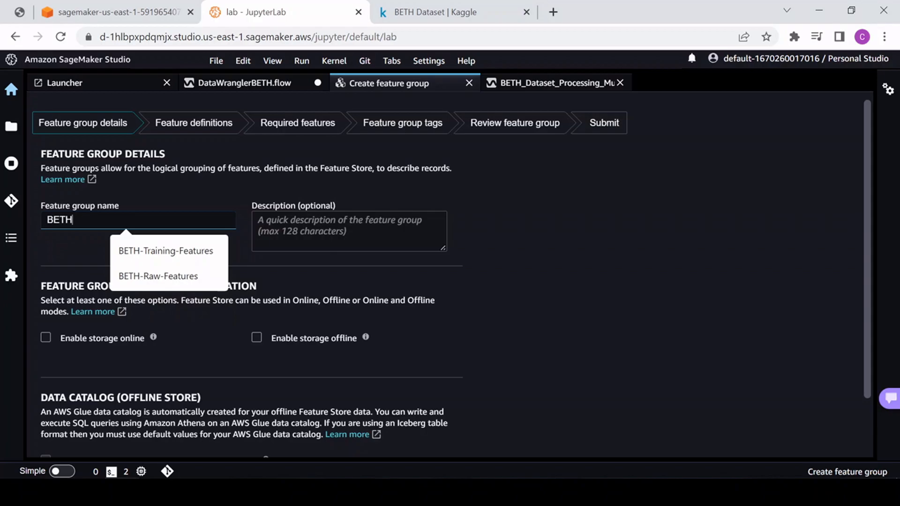
text(-Ex)
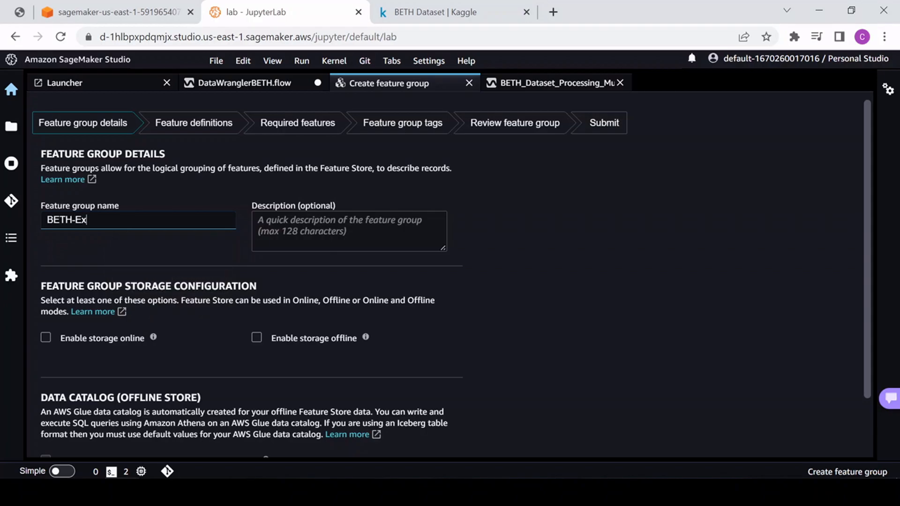
text(ample-Features)
click(256, 340)
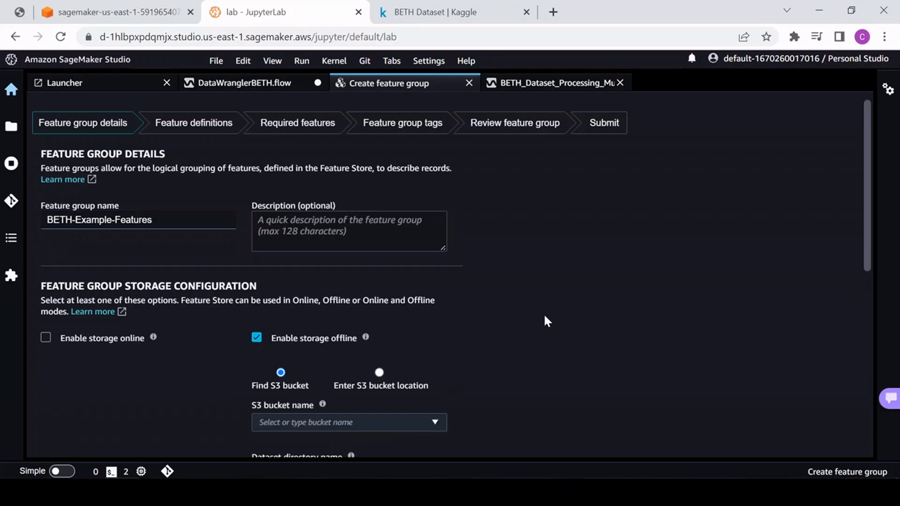
Choose the sagemaker-us-east-1 S3 bucket for the feature group's offline storage
scroll(553, 308, down, 3)
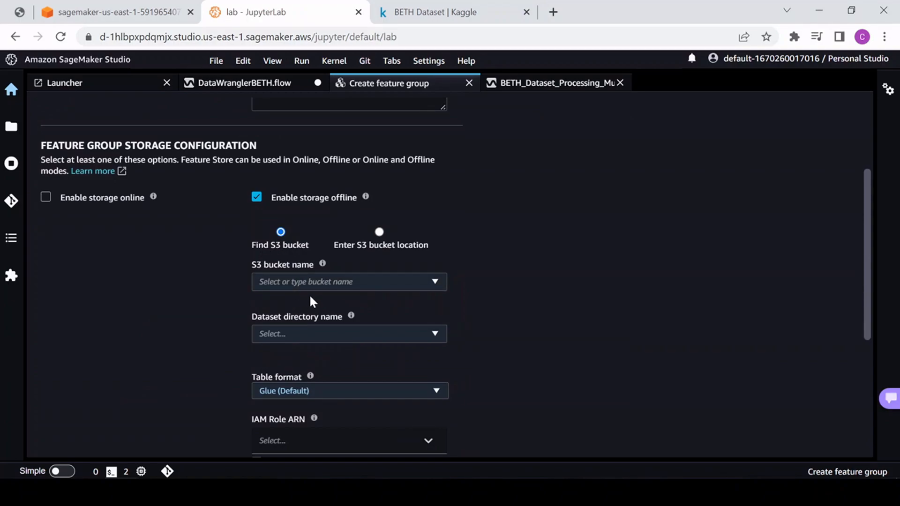
click(305, 282)
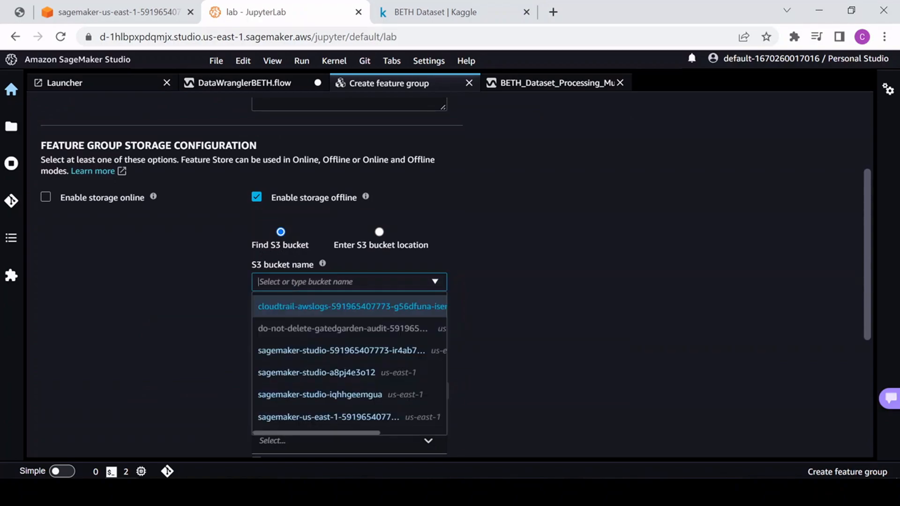
click(316, 417)
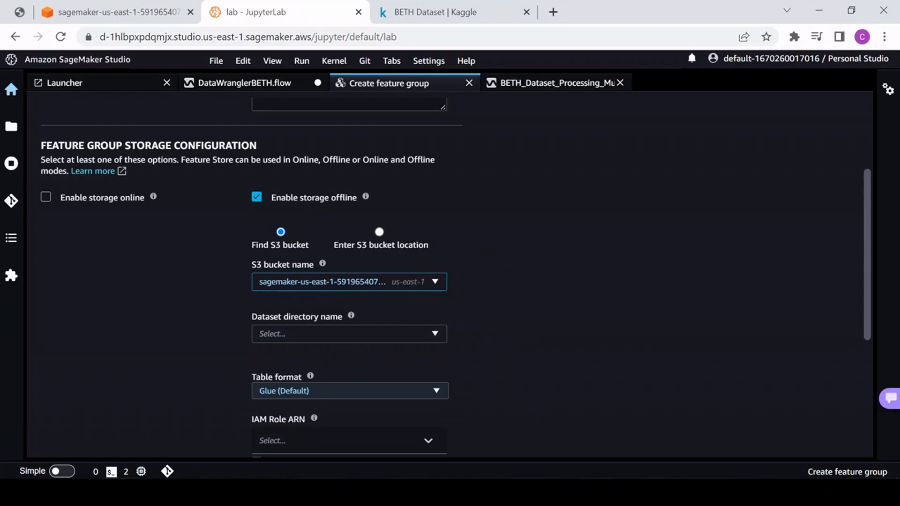
Set the offline store's dataset directory name to TrainingData/ as a new S3 object key prefix
click(350, 334)
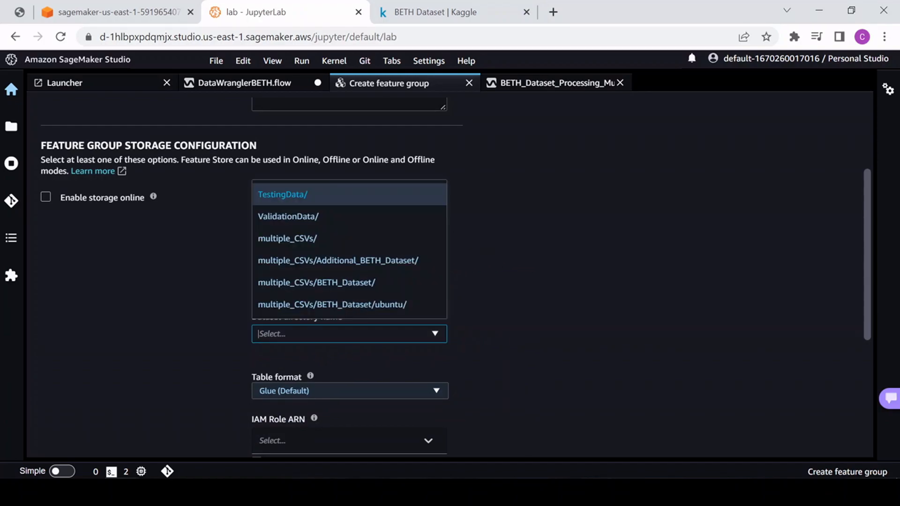
click(312, 337)
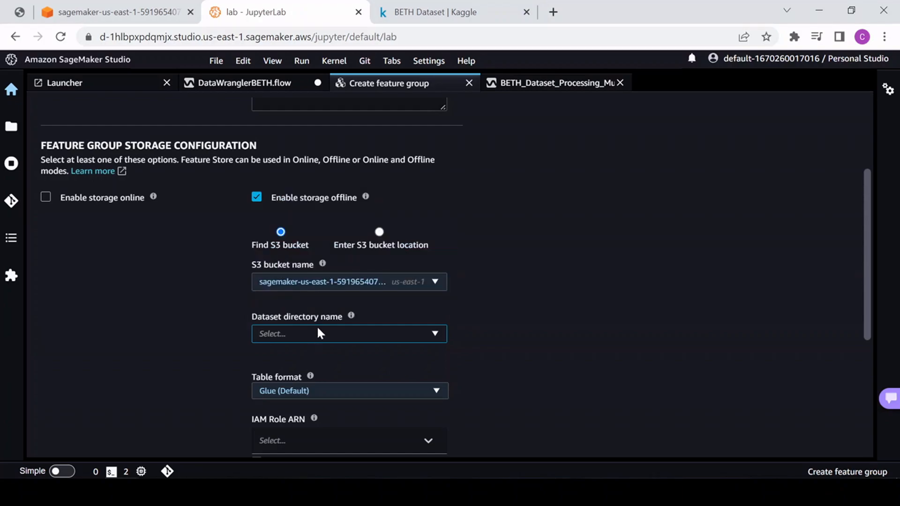
text(Training)
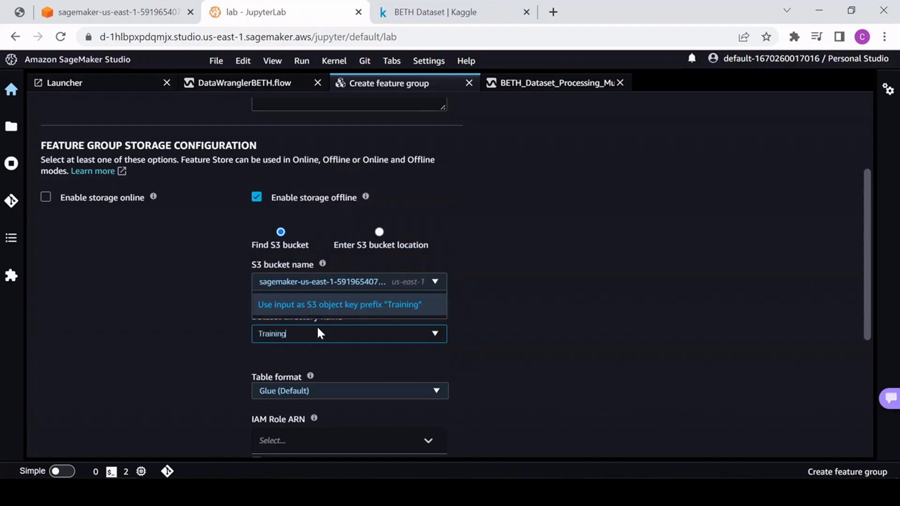
key(BackSpace)
key(BackSpace)
key(BackSpace)
key(BackSpace)
key(BackSpace)
key(BackSpace)
text(ainingData/)
click(281, 306)
Assign the IAM role AmazonSageMaker-ExecutionRole-20221205T120519 to the offline store and continue to the feature definitions
scroll(506, 351, down, 3)
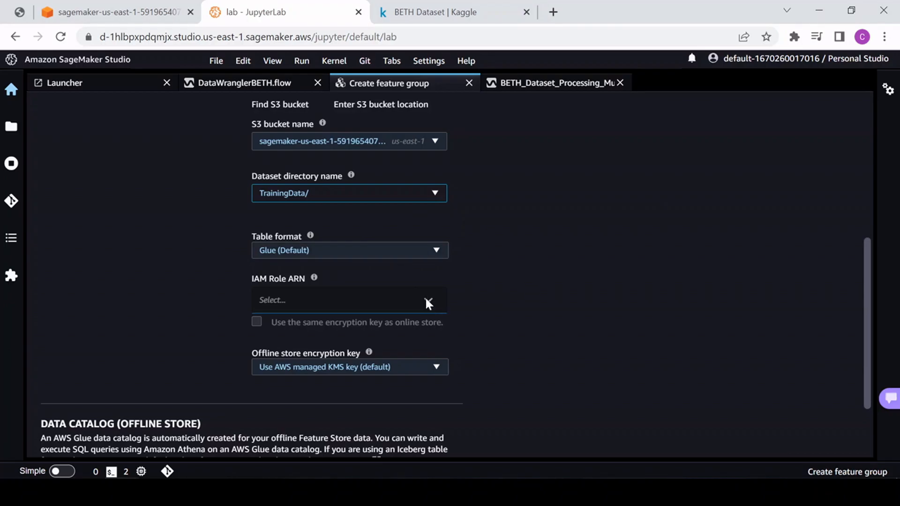
click(340, 301)
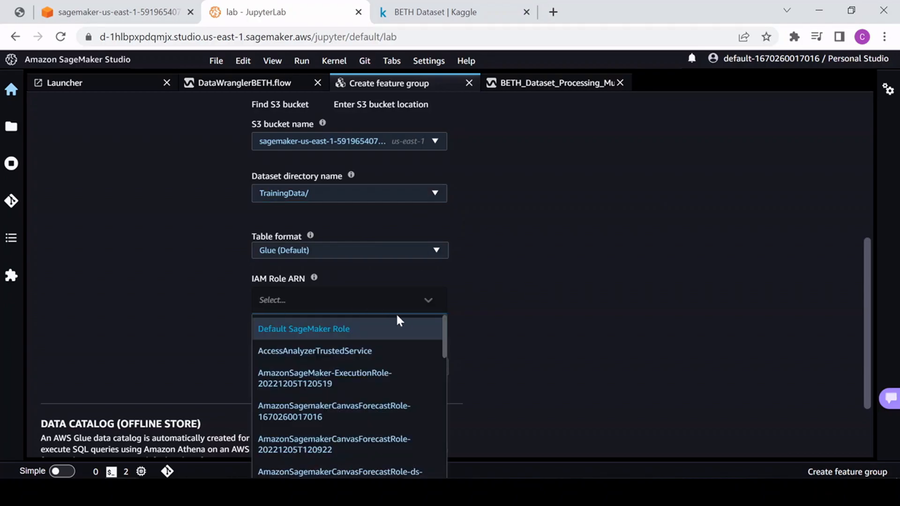
click(320, 378)
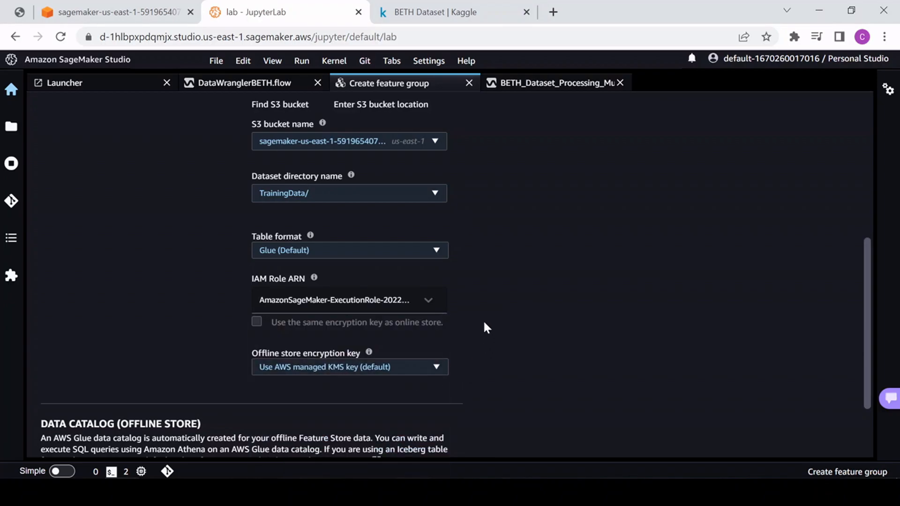
scroll(484, 325, down, 2)
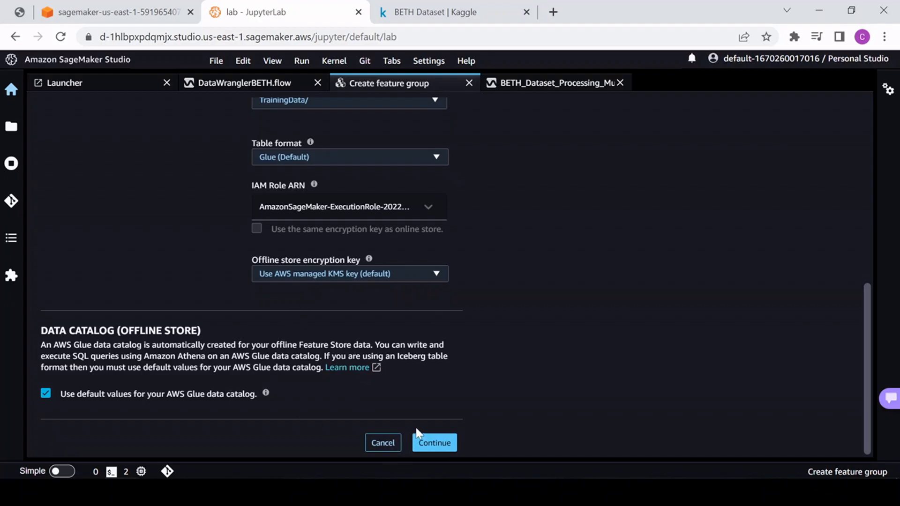
click(434, 443)
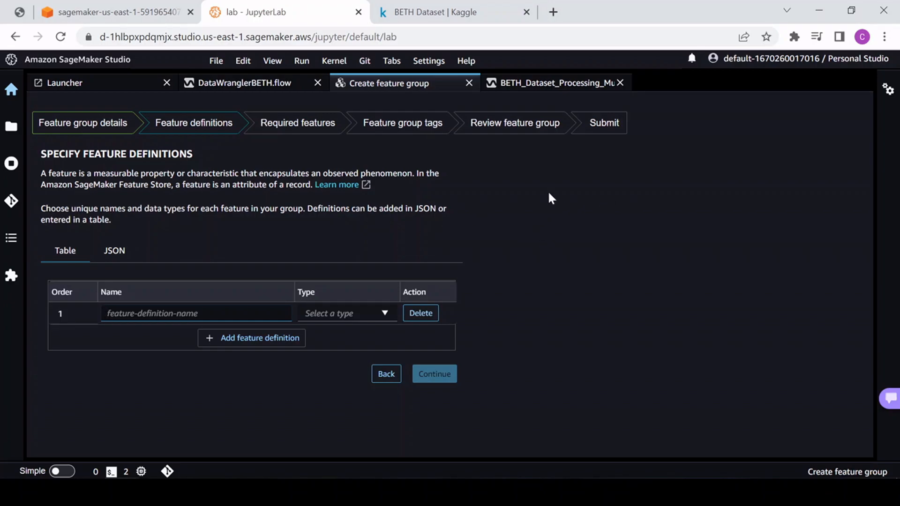
Replace the empty JSON feature definitions with the copied schema, review it, and continue to the required features
click(114, 253)
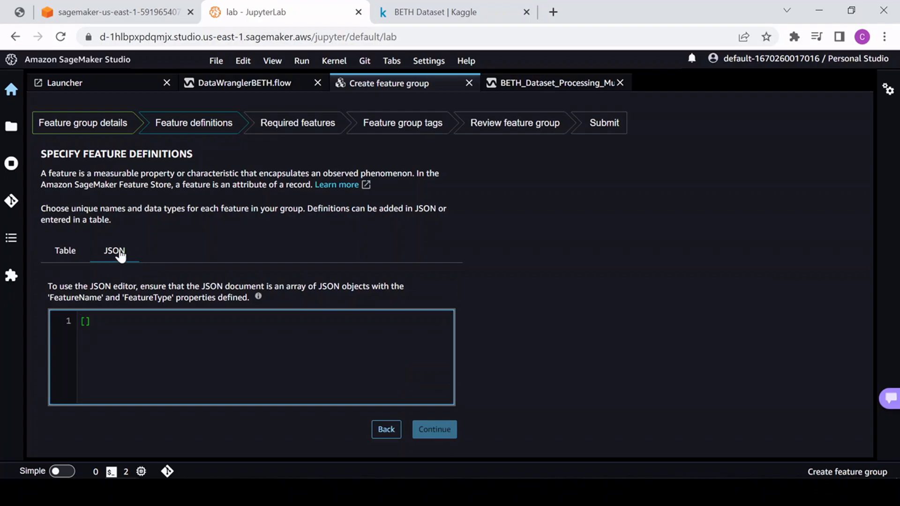
key(BackSpace)
key(BackSpace)
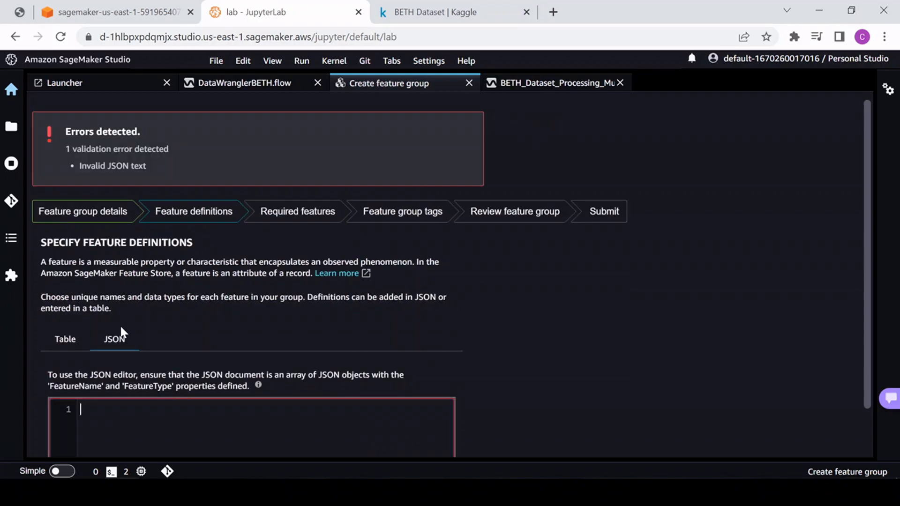
key(ctrl+v)
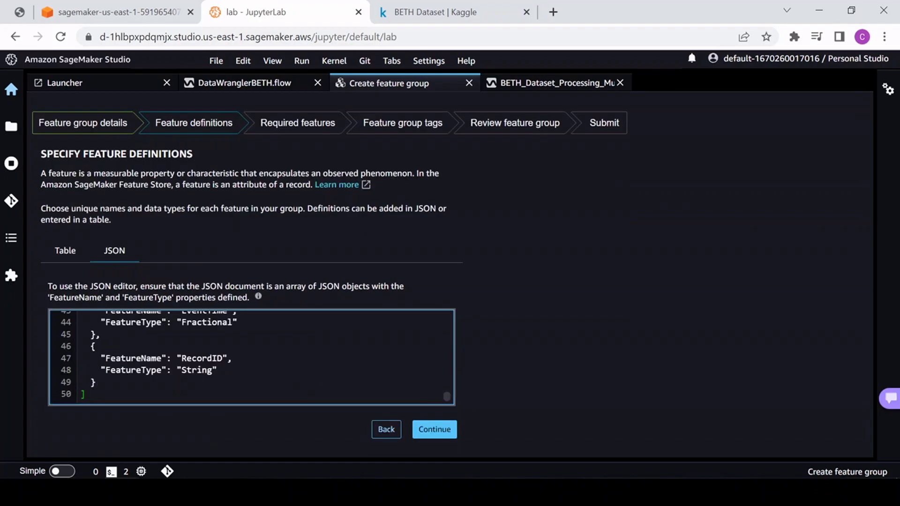
scroll(225, 347, up, 3)
scroll(251, 357, up, 10)
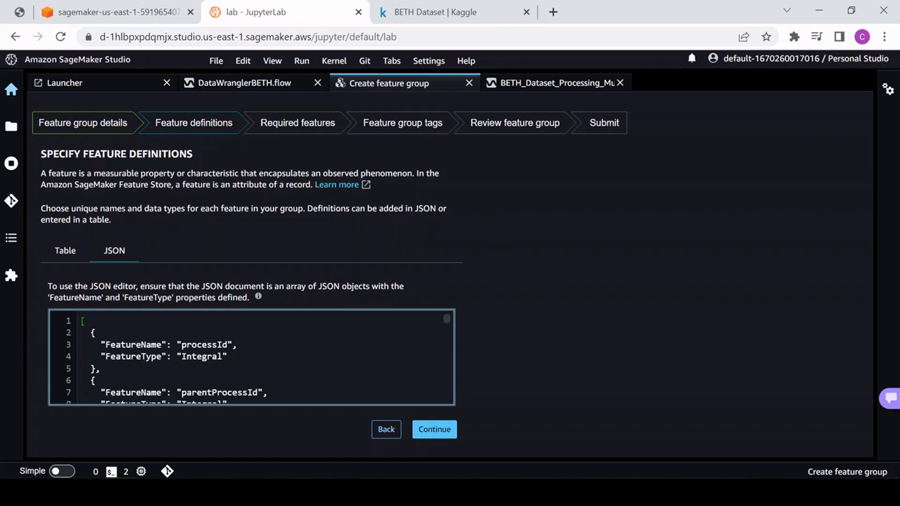
double_click(202, 357)
double_click(203, 345)
click(434, 429)
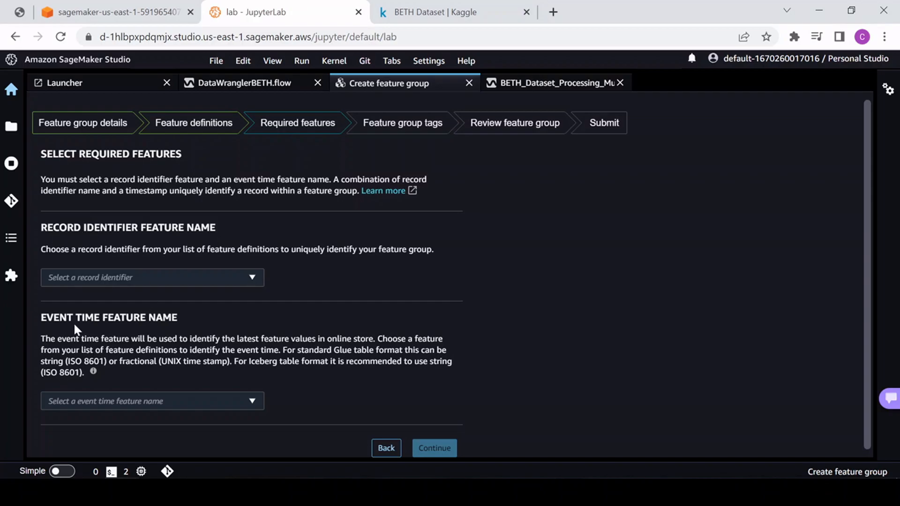
Choose RecordID as the record identifier feature and EventTime as the event time feature
click(100, 277)
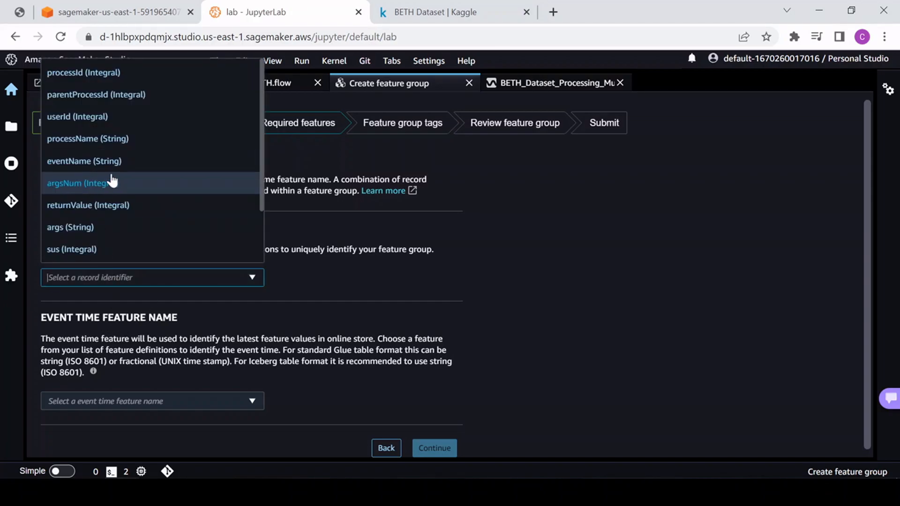
scroll(111, 183, down, 2)
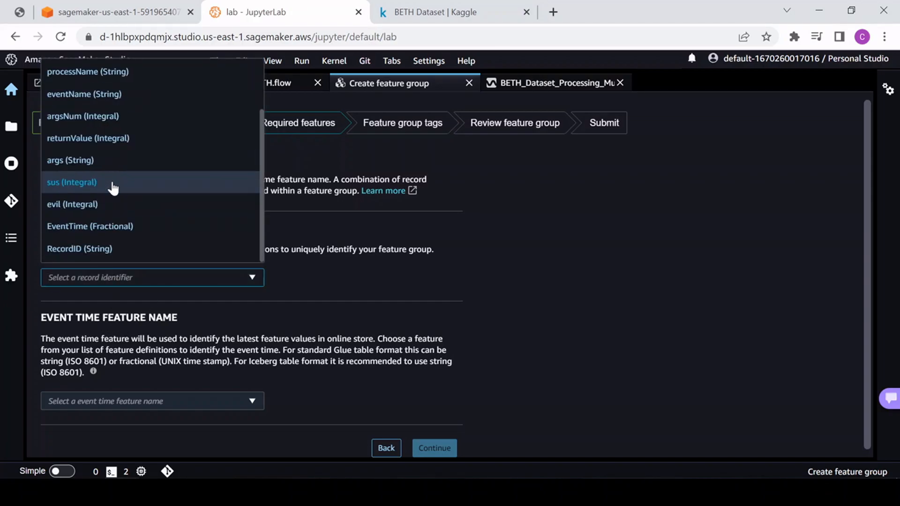
click(78, 249)
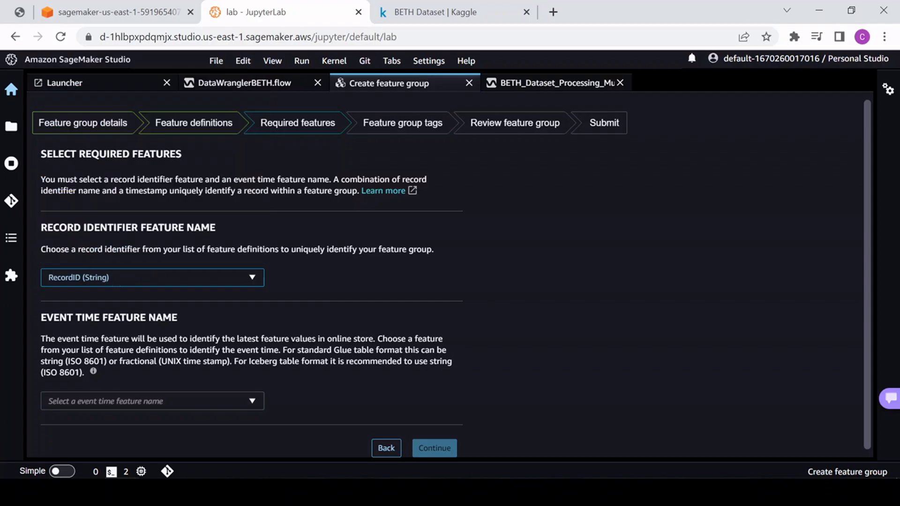
click(136, 401)
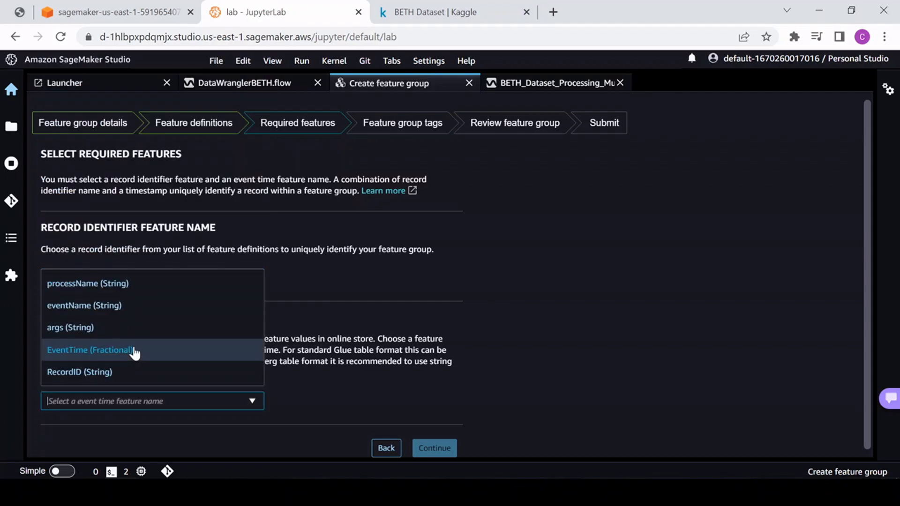
click(82, 350)
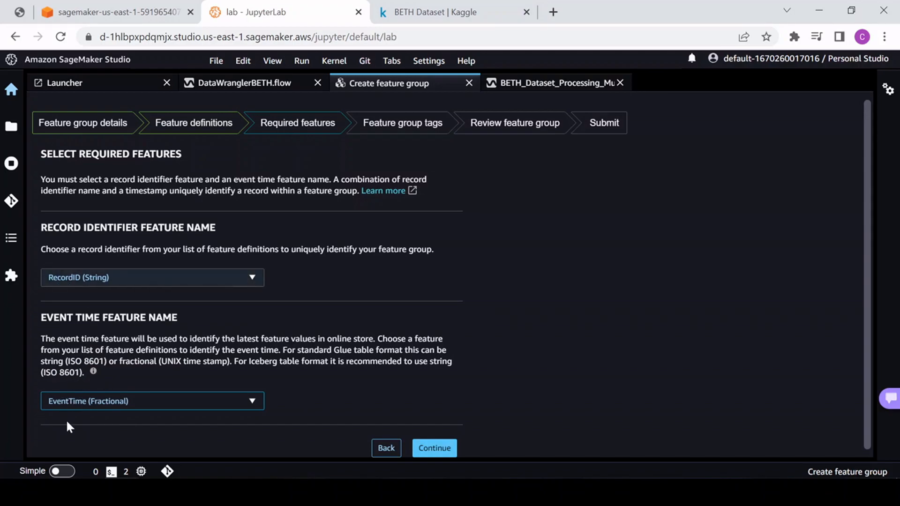
Continue past the required features, skip adding tags, and create the BETH-Example-Features feature group
scroll(448, 361, down, 1)
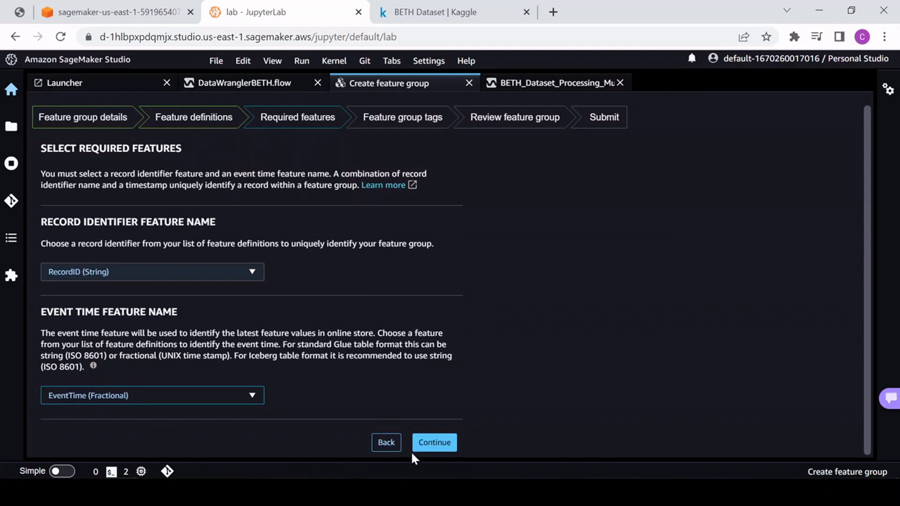
click(431, 444)
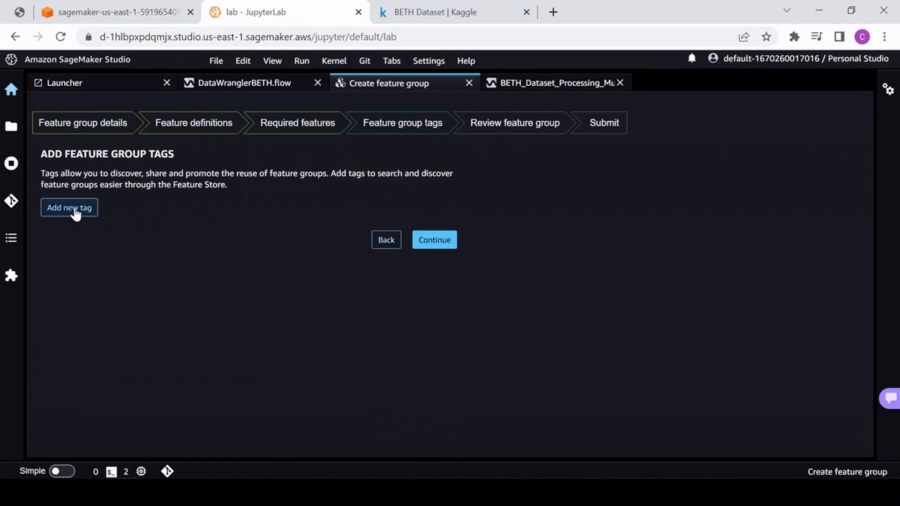
click(436, 242)
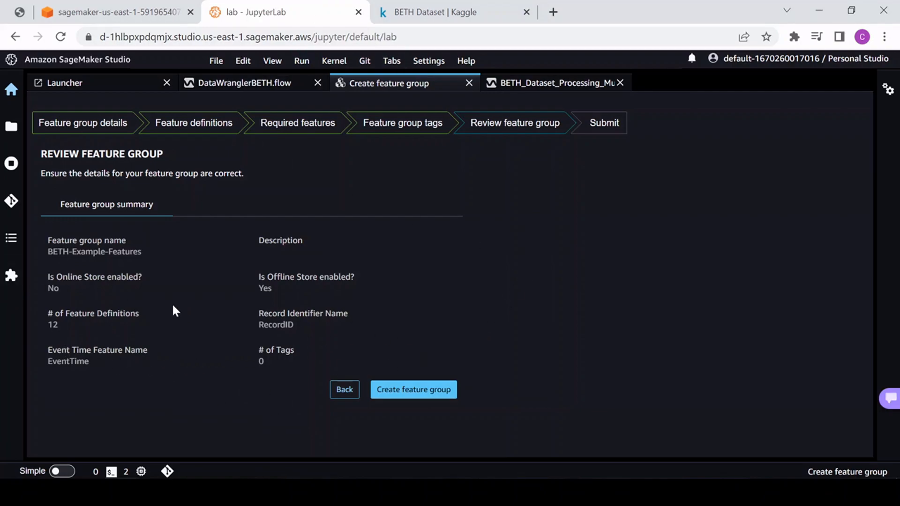
click(409, 392)
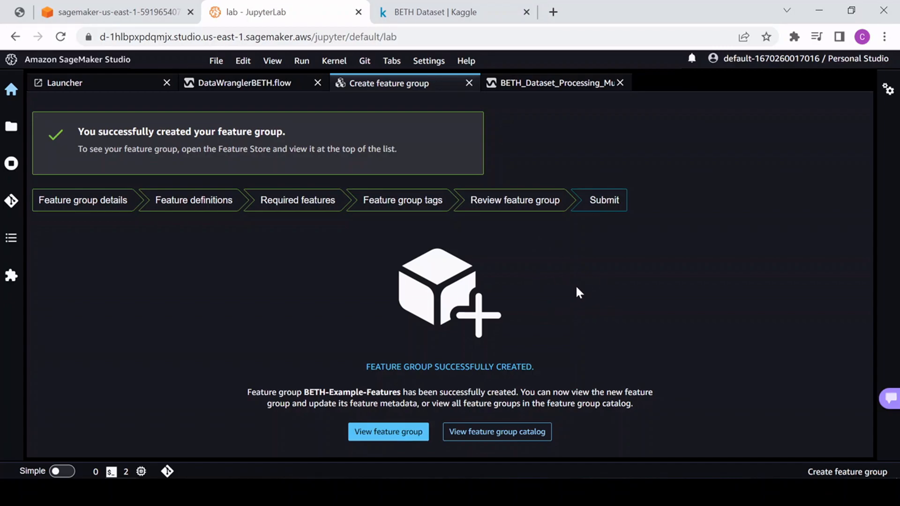
Return to DataWranglerBETH.flow, reload the page, and try to add a destination to the transform after the Train dataset
click(245, 83)
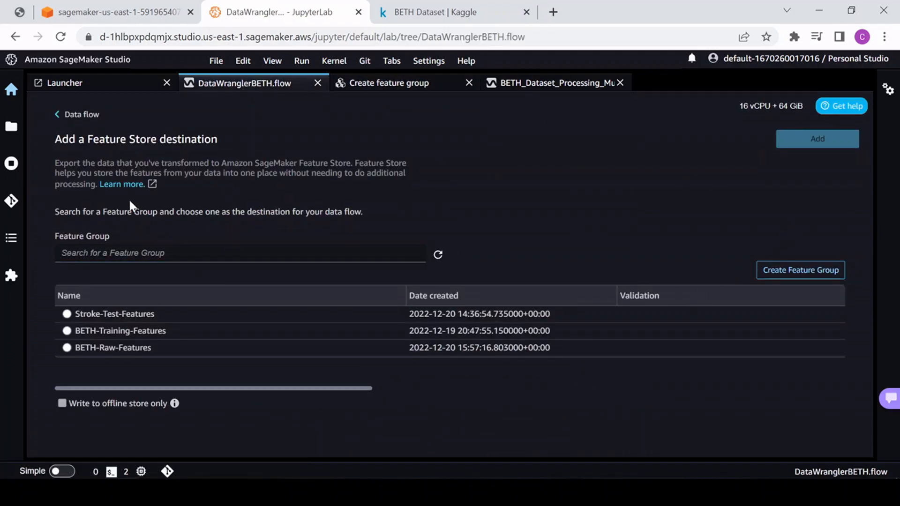
click(65, 41)
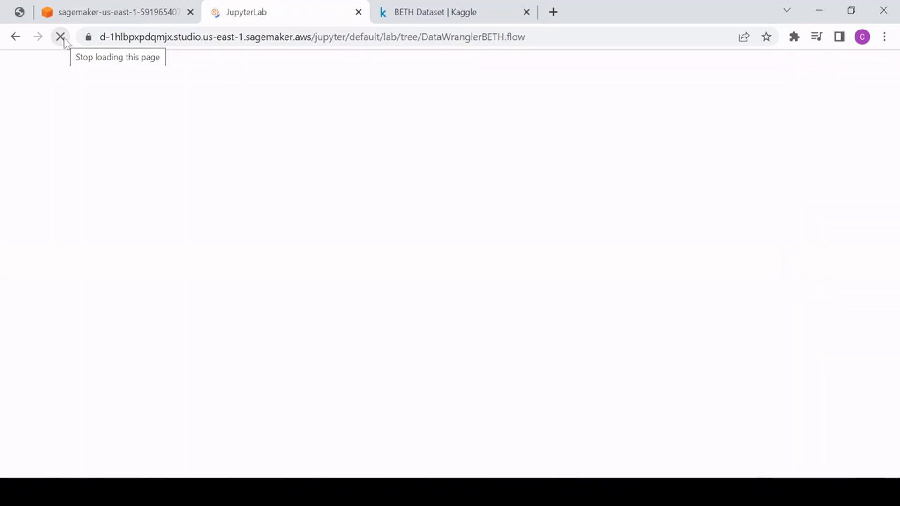
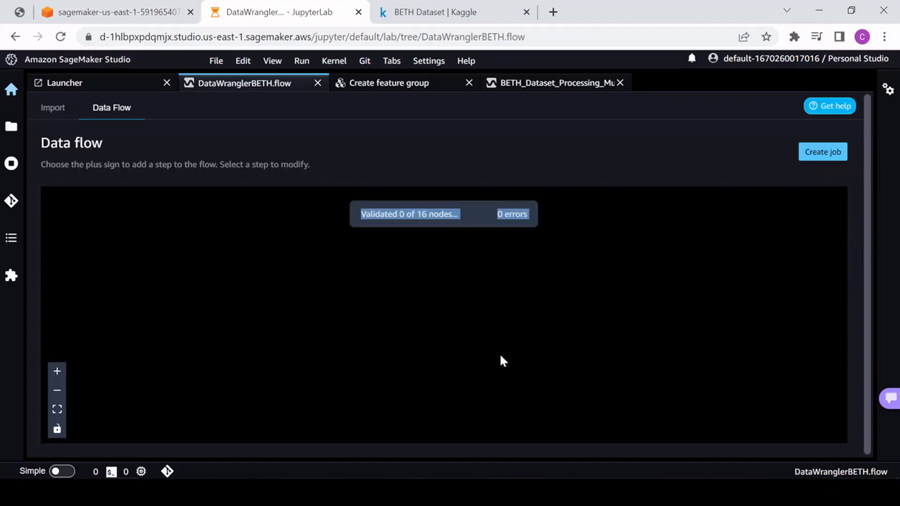
drag(474, 348, 296, 362)
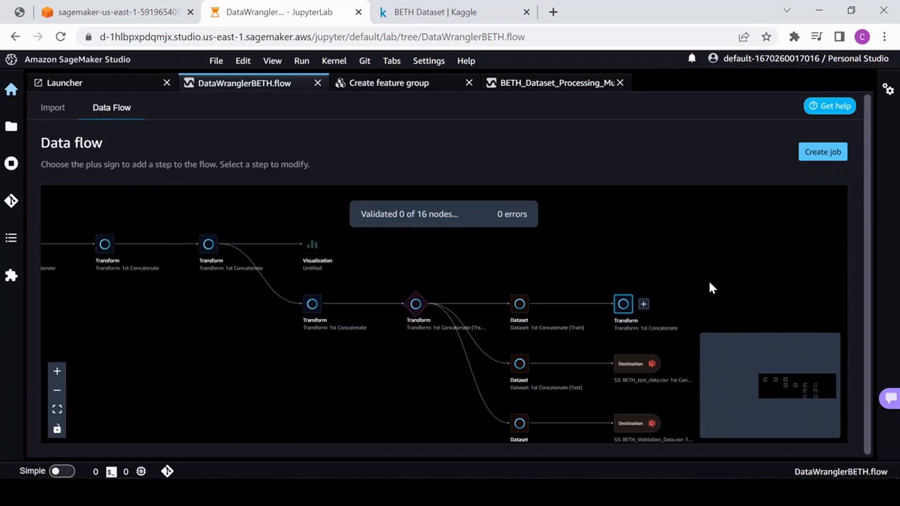
drag(705, 291, 530, 231)
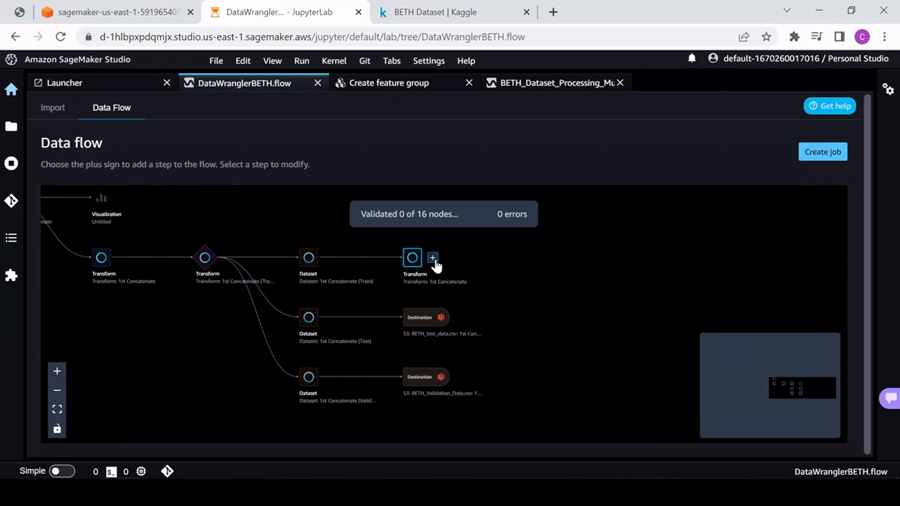
click(433, 258)
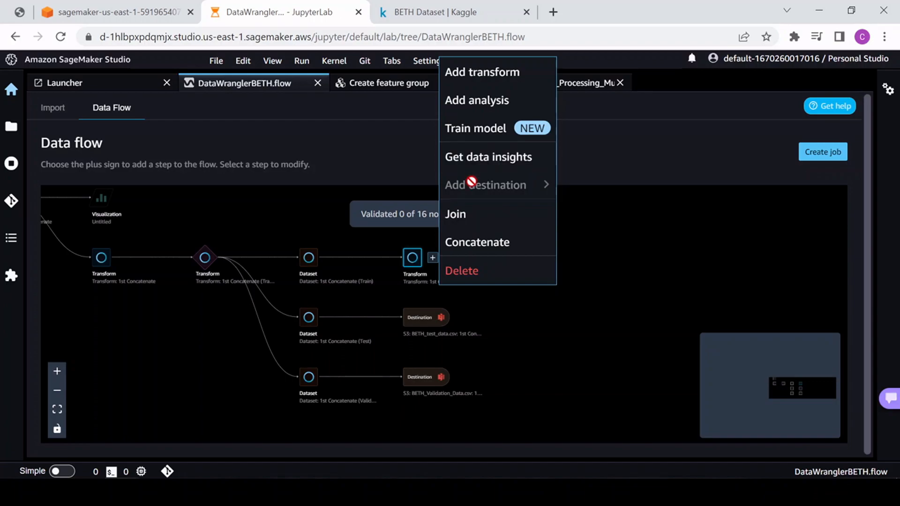
click(624, 258)
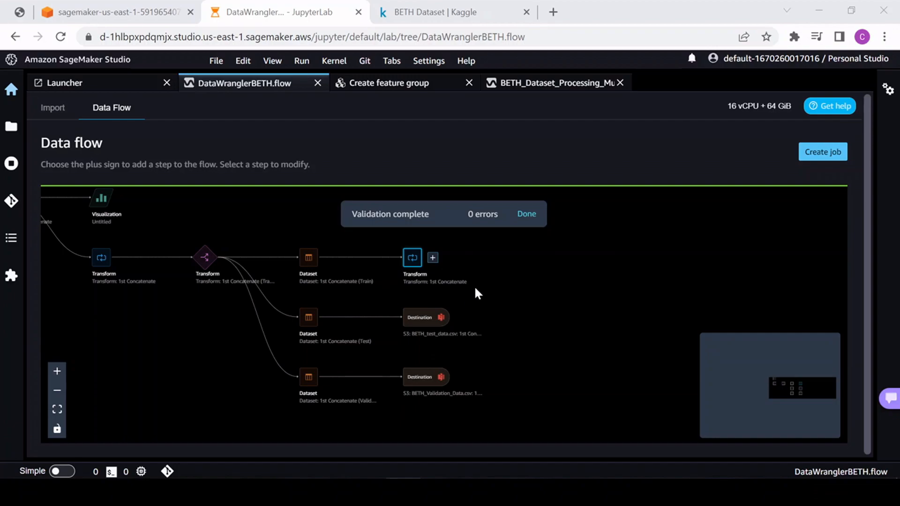
Add a SageMaker Feature Store destination to the training set's transform, using BETH-Example-Features and validating its schema
scroll(465, 274, up, 3)
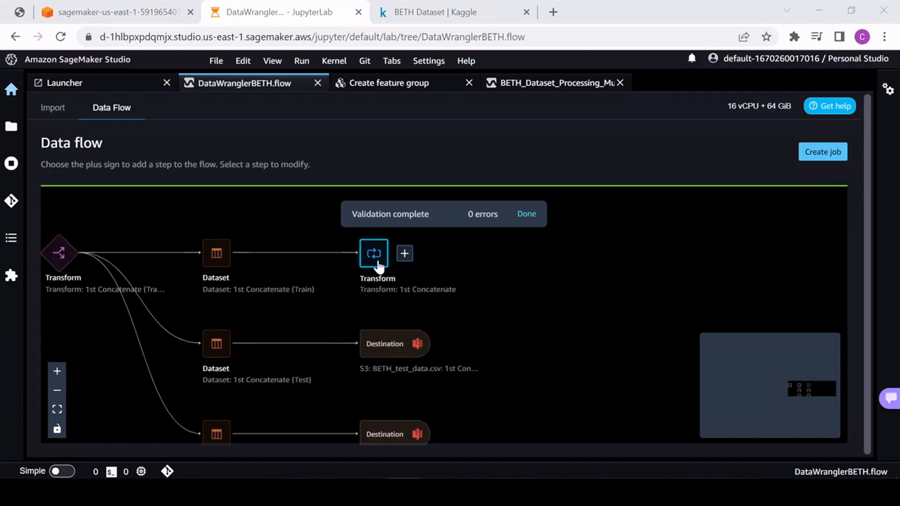
click(405, 256)
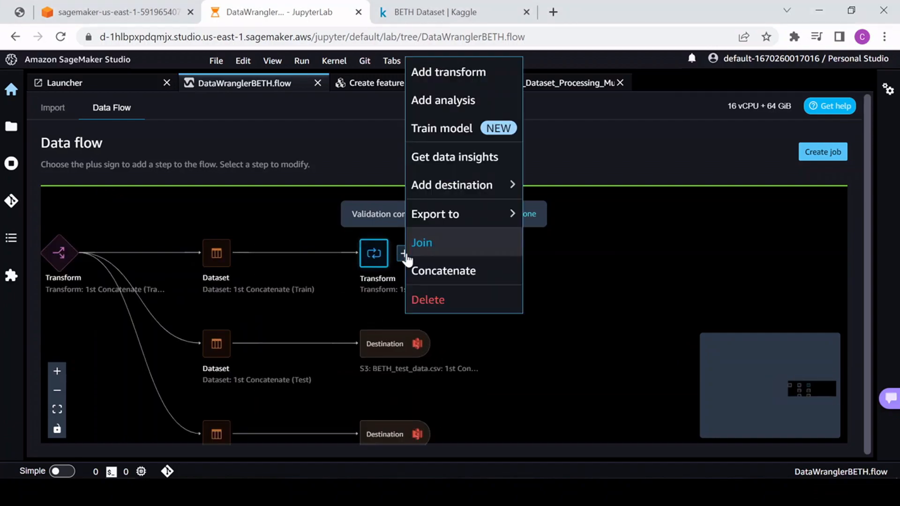
mouse_move(458, 187)
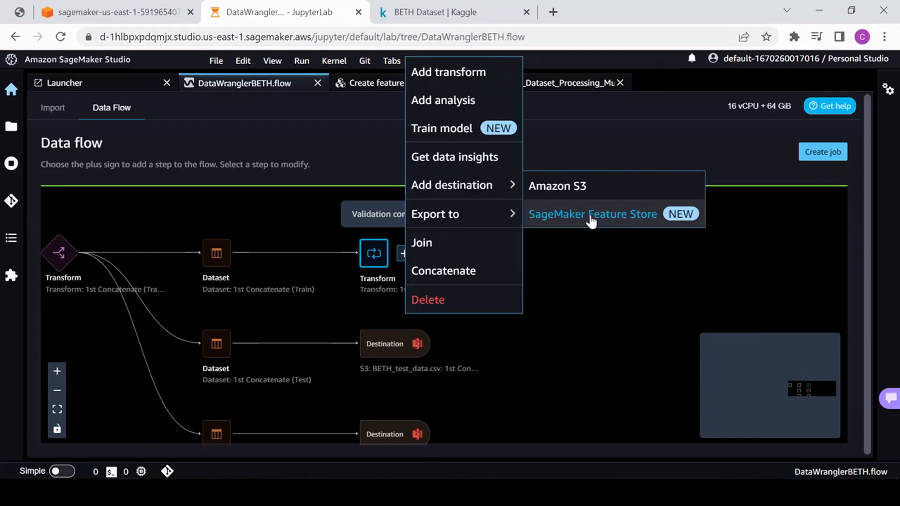
click(592, 220)
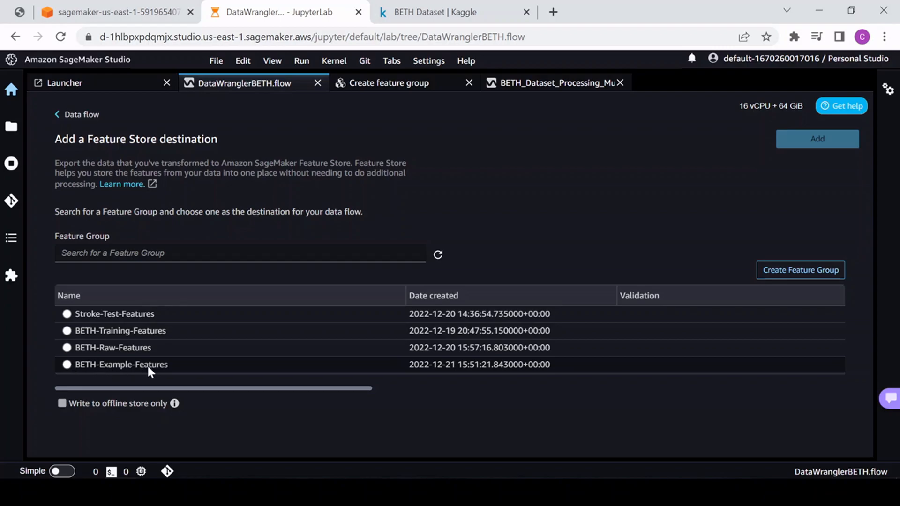
click(67, 366)
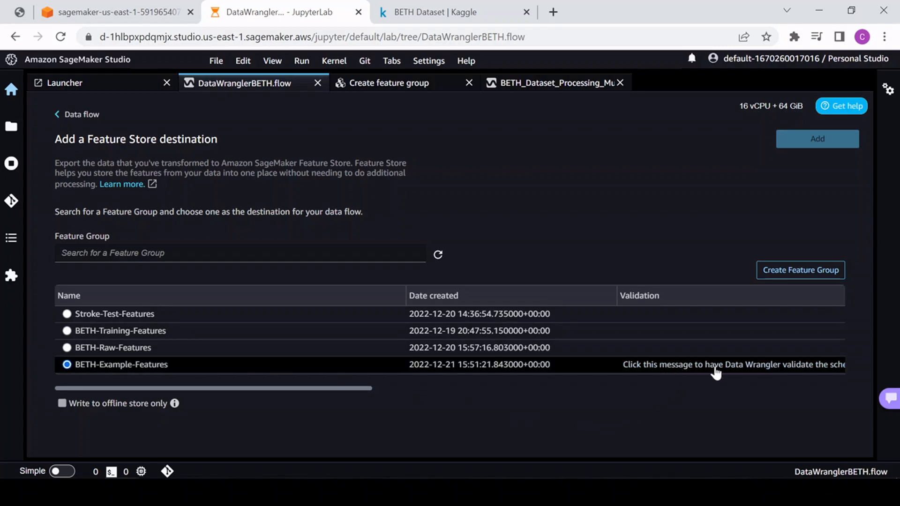
click(739, 365)
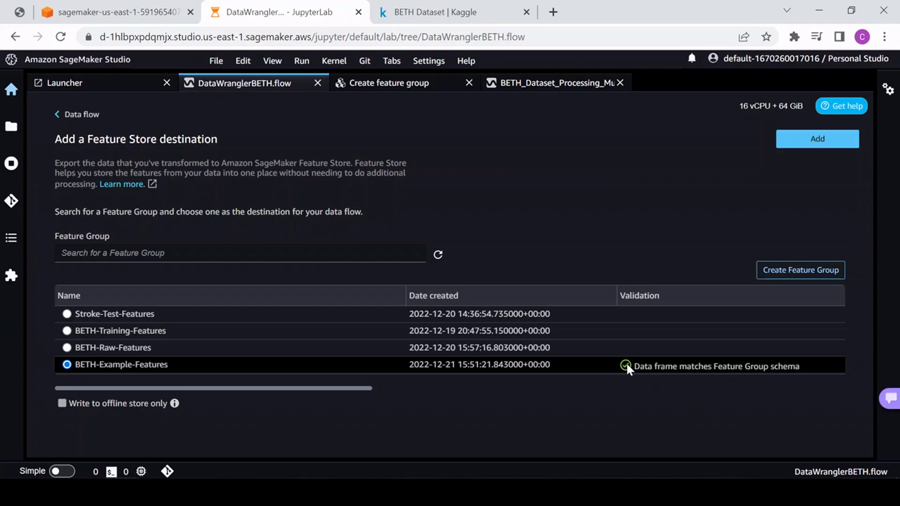
click(806, 143)
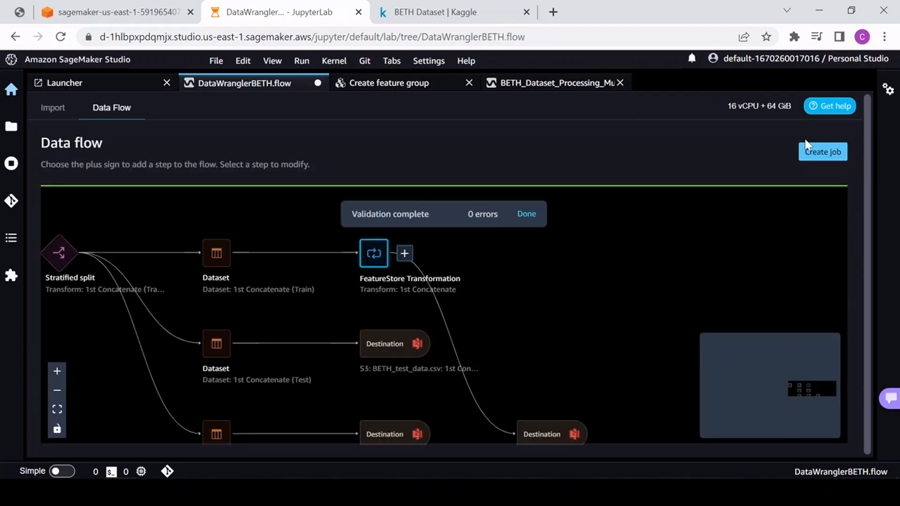
Dismiss the validation notice and check the new Feature Store destination alongside the S3 destinations in the data flow
drag(645, 345, 548, 266)
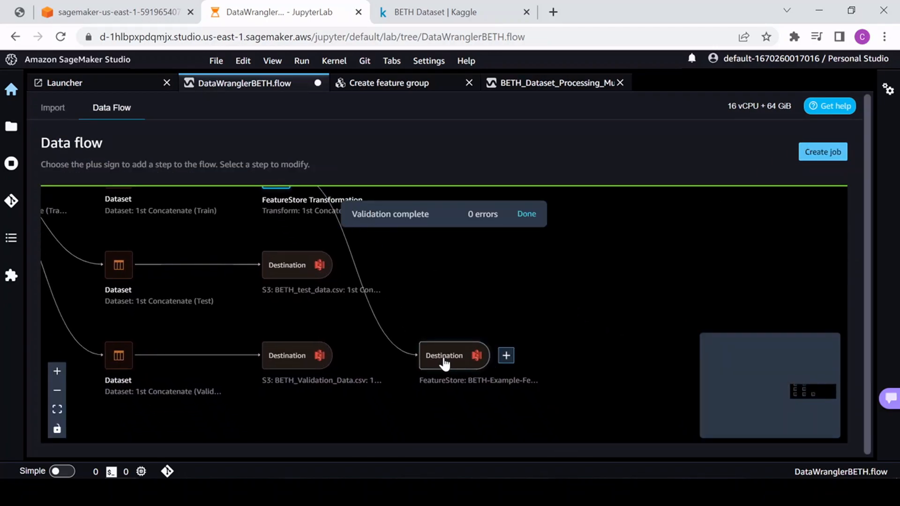
drag(575, 320, 545, 303)
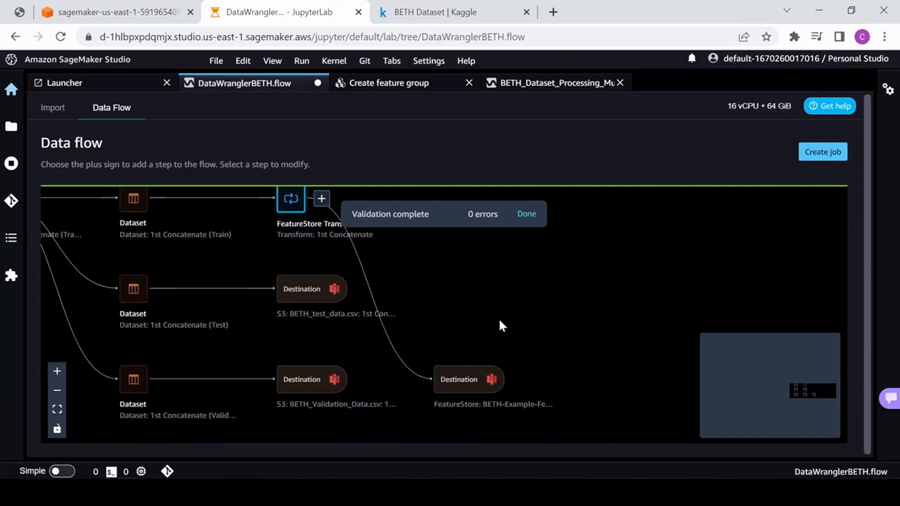
drag(526, 310, 583, 342)
drag(525, 325, 462, 293)
click(524, 216)
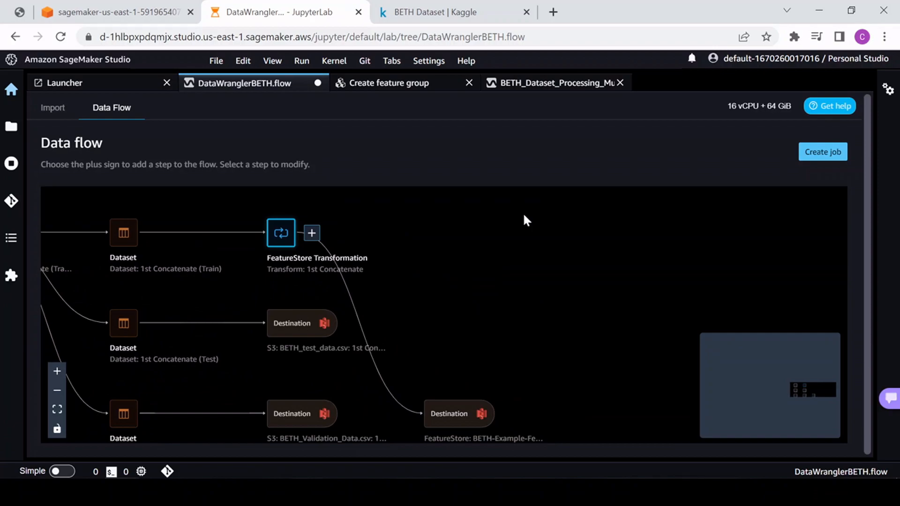
drag(444, 341, 461, 284)
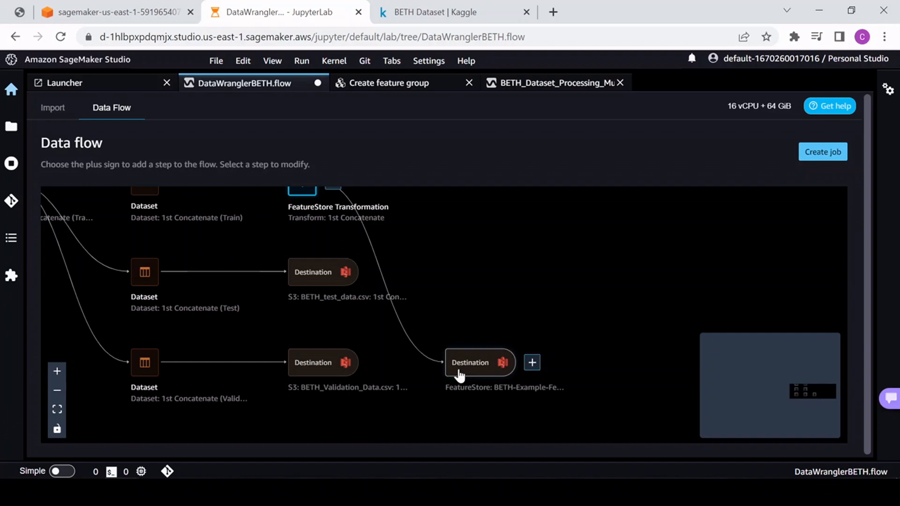
Create a processing job for the BETH_test_data.csv, BETH_Validation_Data.csv and BETH-Example-Features destinations, using two ml.m5.4xlarge instances
click(821, 154)
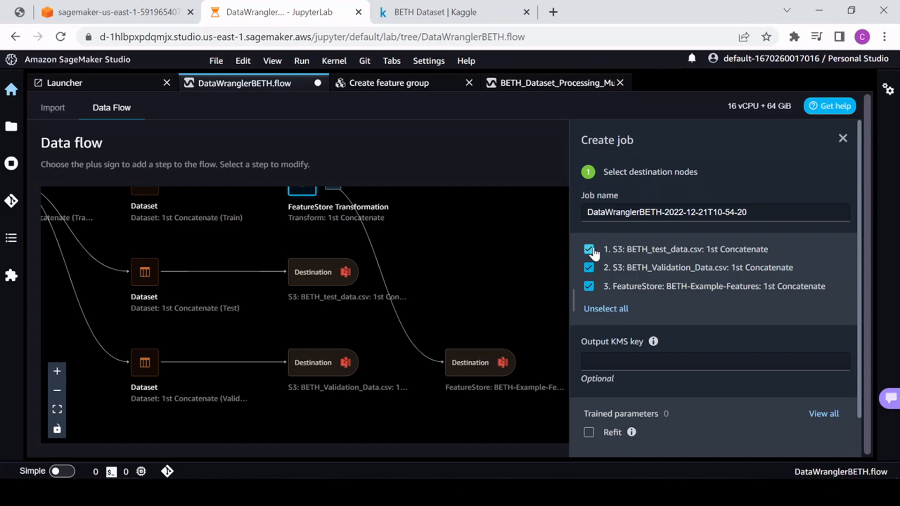
click(589, 287)
click(589, 268)
click(589, 267)
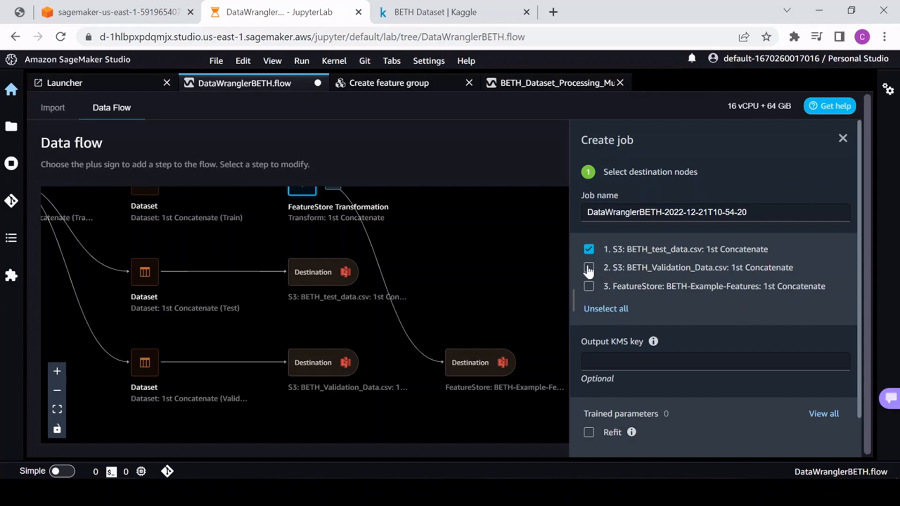
click(589, 286)
scroll(693, 330, down, 1)
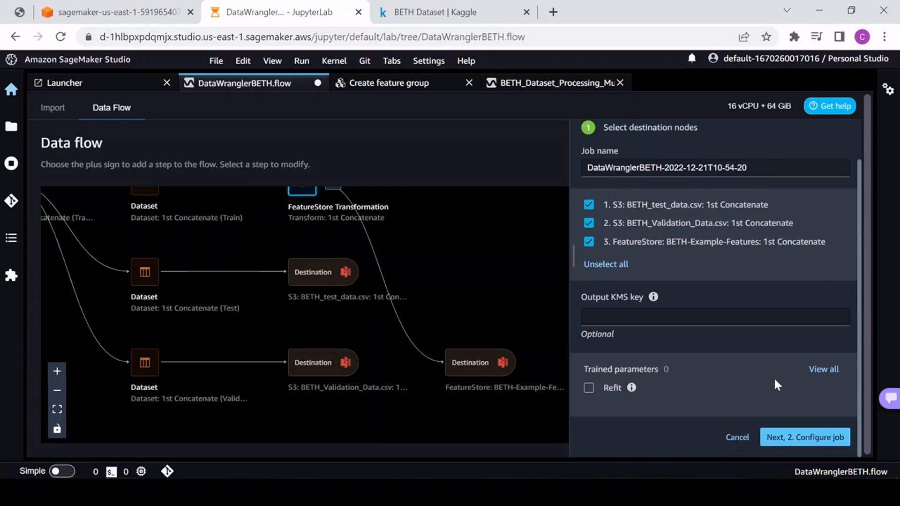
click(816, 438)
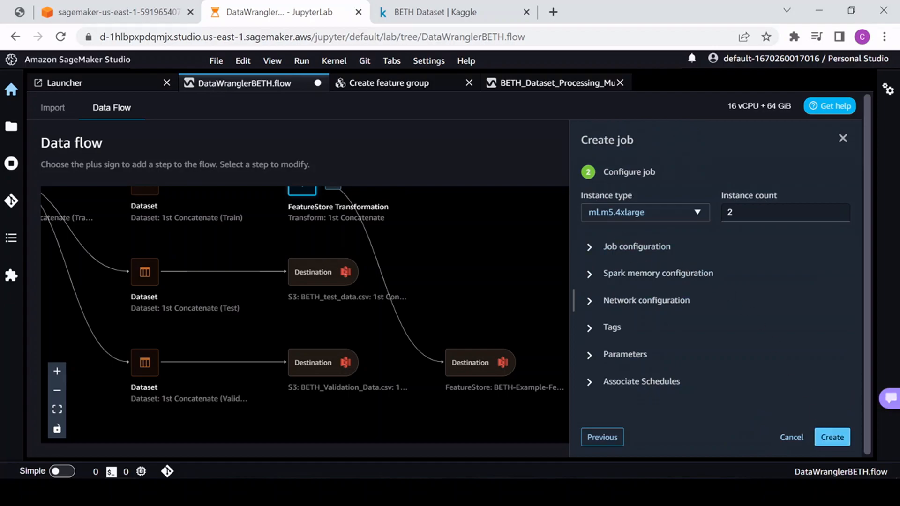
click(734, 218)
click(831, 442)
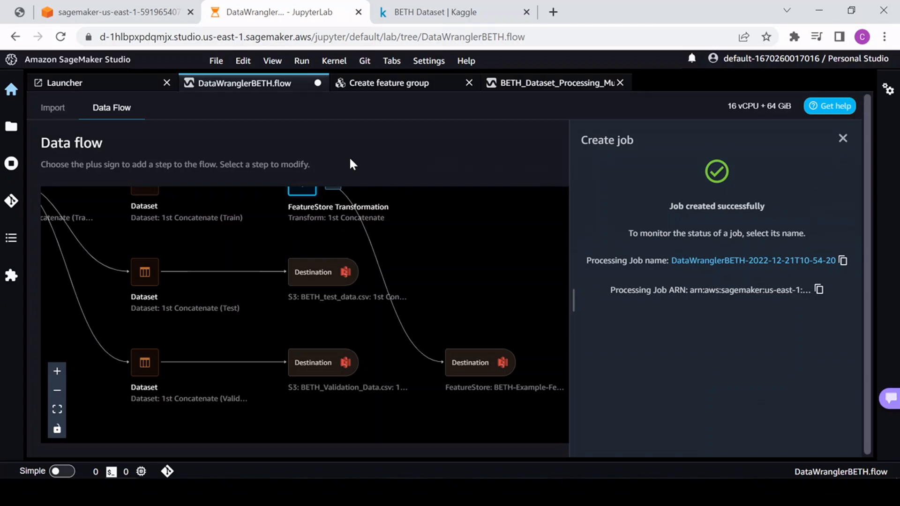
Switch to the AWS console and open the details of SageMaker processing job DataWranglerBETH-2022-12-21T10-54-20
click(107, 15)
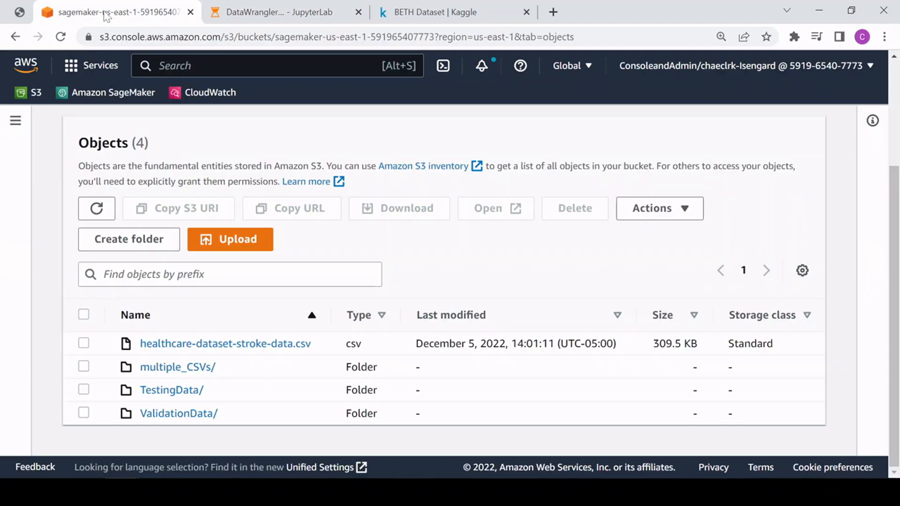
click(117, 96)
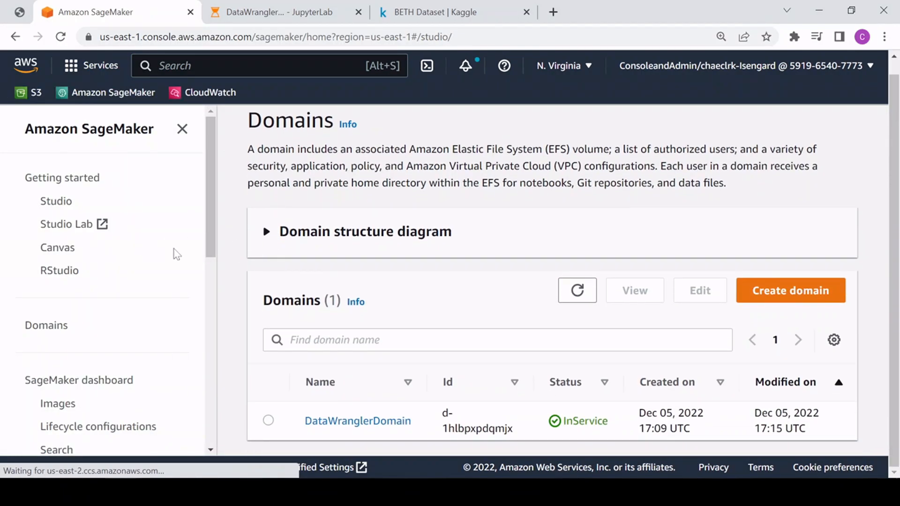
scroll(129, 298, down, 1)
scroll(130, 299, down, 8)
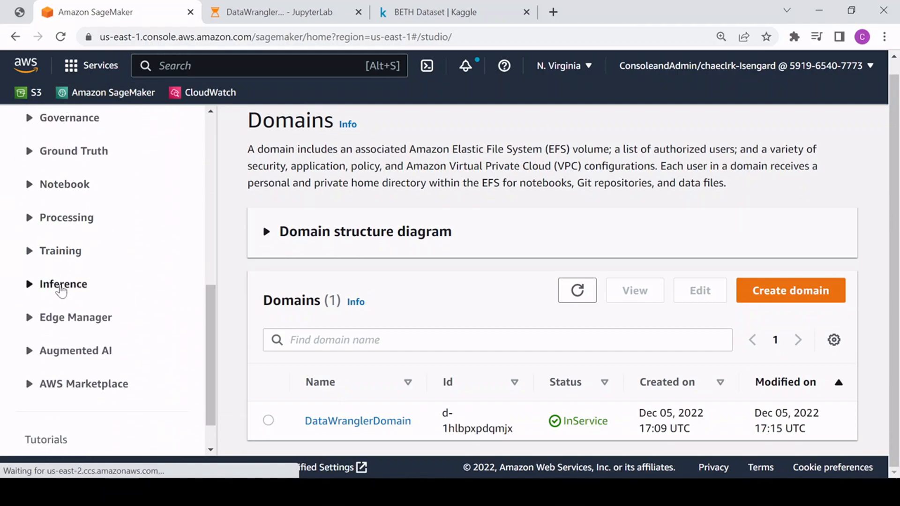
click(64, 218)
click(79, 244)
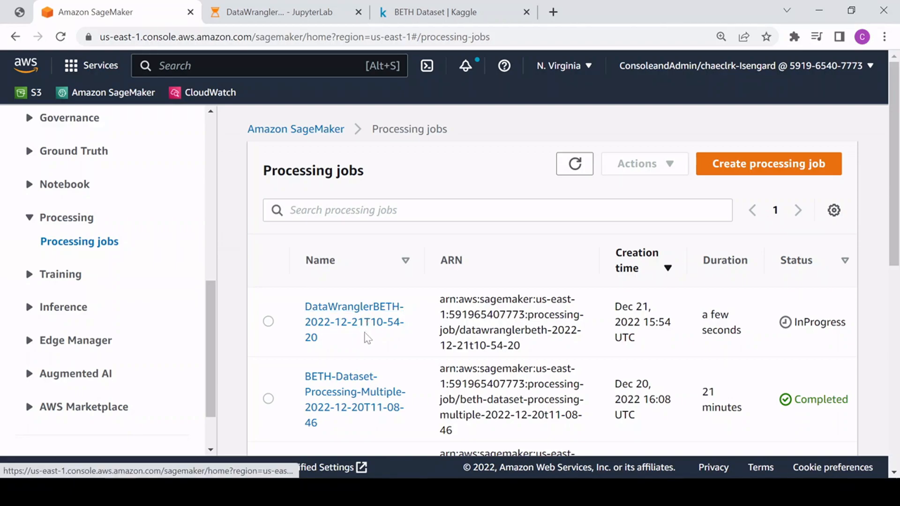
click(365, 323)
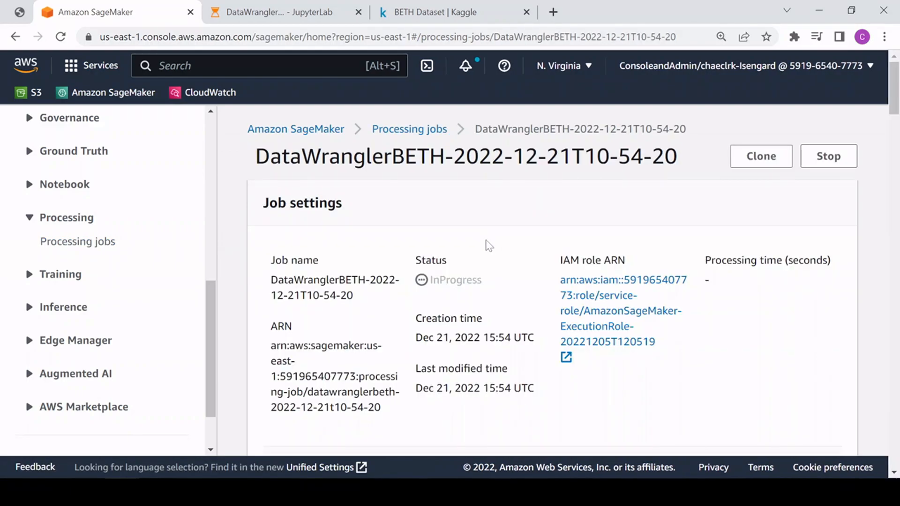
Examine the job's app specification, including its instance count, instance type and output configuration arguments
scroll(491, 285, down, 1)
scroll(491, 284, down, 5)
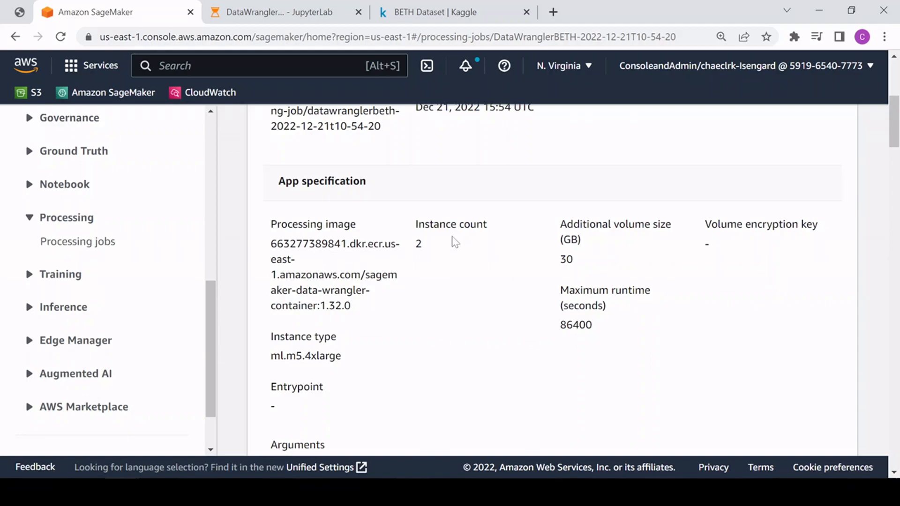
double_click(419, 244)
drag(281, 356, 351, 362)
scroll(428, 327, down, 8)
scroll(428, 328, up, 4)
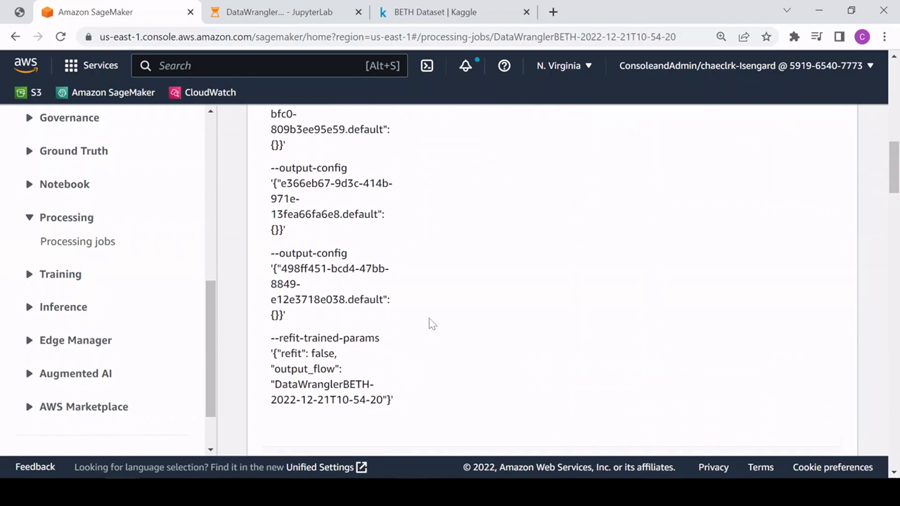
scroll(435, 321, down, 3)
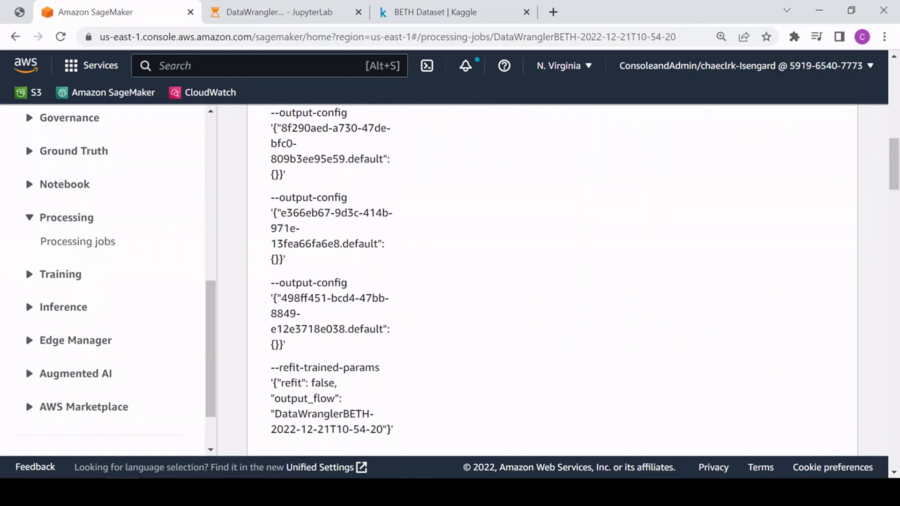
Examine the job's processing output configurations and their S3 URIs for the TestingData and ValidationData folders
scroll(404, 315, down, 12)
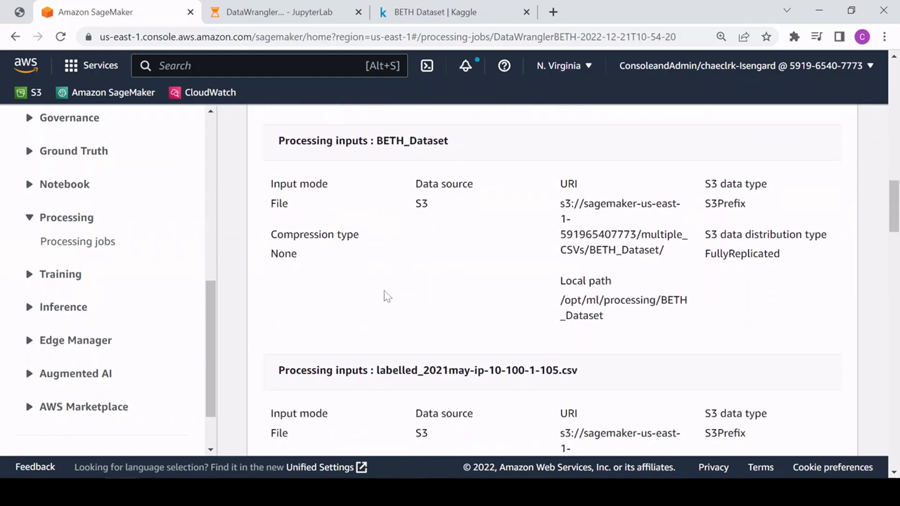
scroll(400, 305, down, 9)
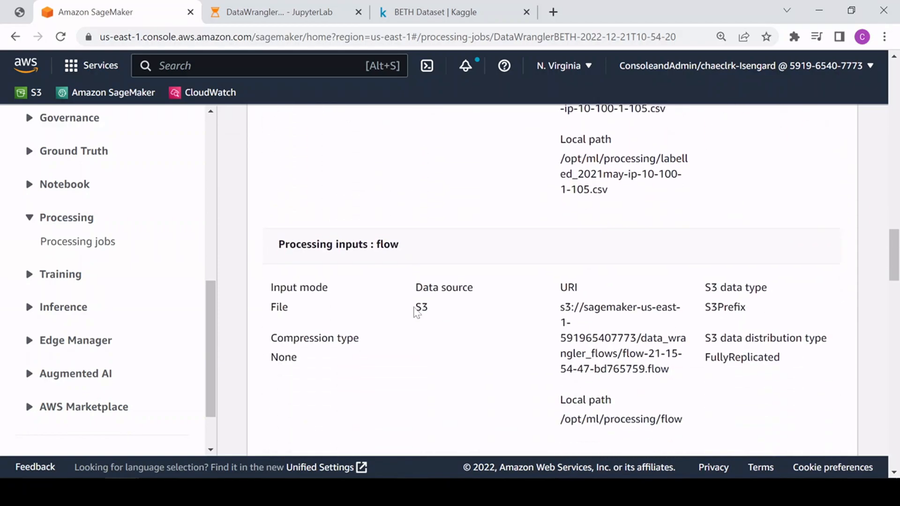
scroll(414, 309, down, 9)
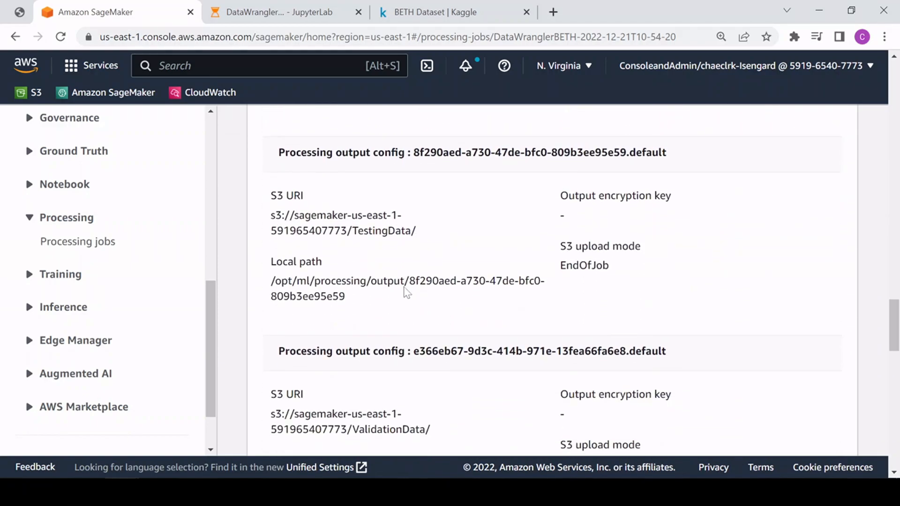
drag(452, 382, 339, 257)
click(375, 234)
drag(450, 381, 433, 412)
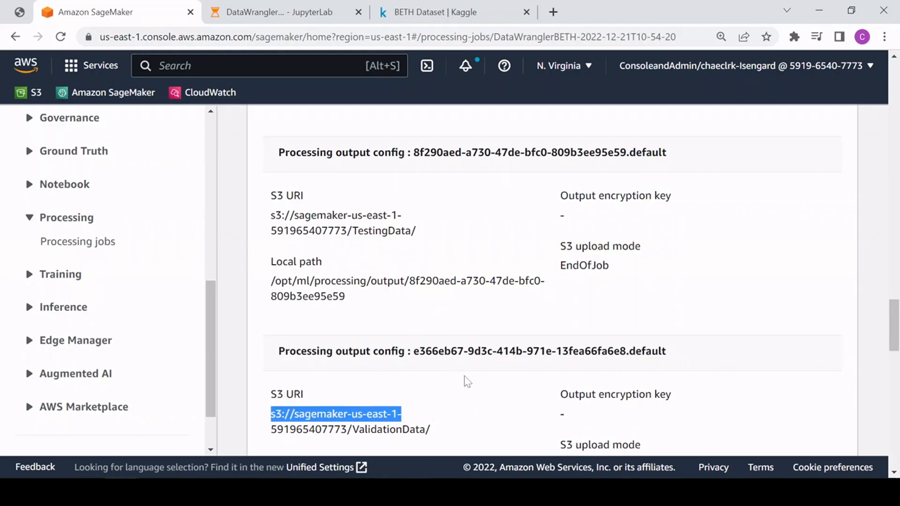
click(475, 267)
Review the job's processing inputs, including BETH_Dataset and labelled_2021may-ip-10-100-1-105.csv
scroll(475, 268, up, 5)
scroll(475, 269, up, 7)
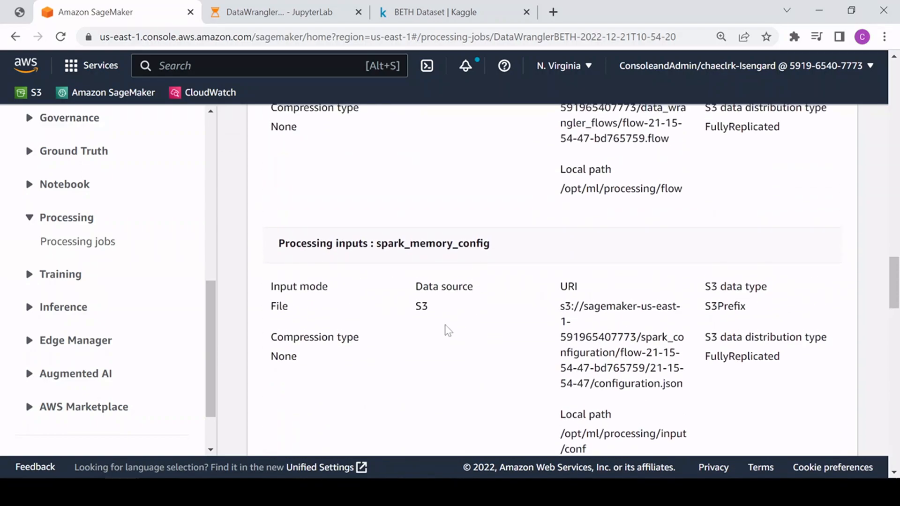
scroll(415, 375, up, 5)
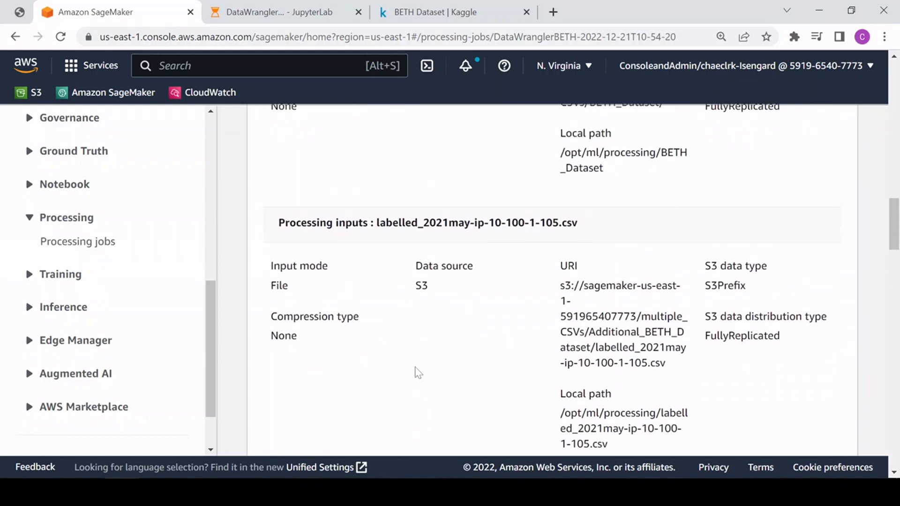
drag(386, 302, 565, 321)
scroll(405, 277, up, 4)
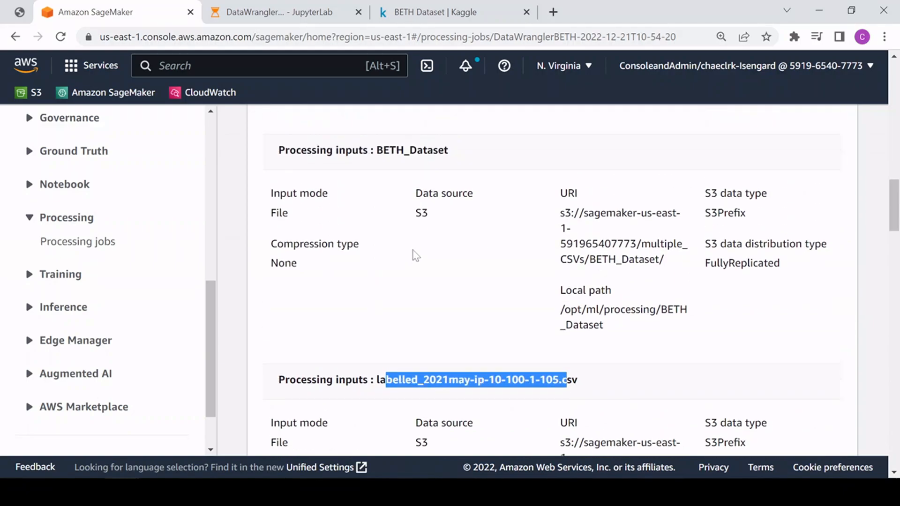
drag(389, 281, 444, 283)
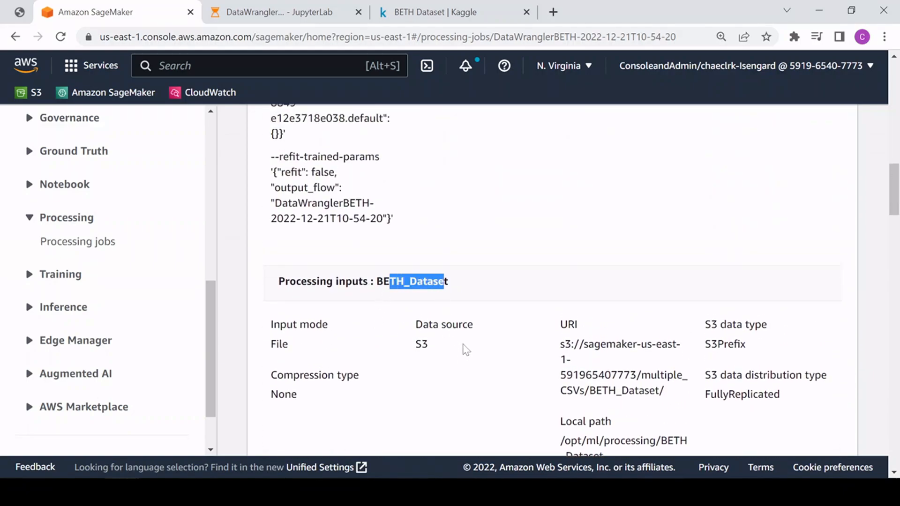
scroll(485, 328, down, 10)
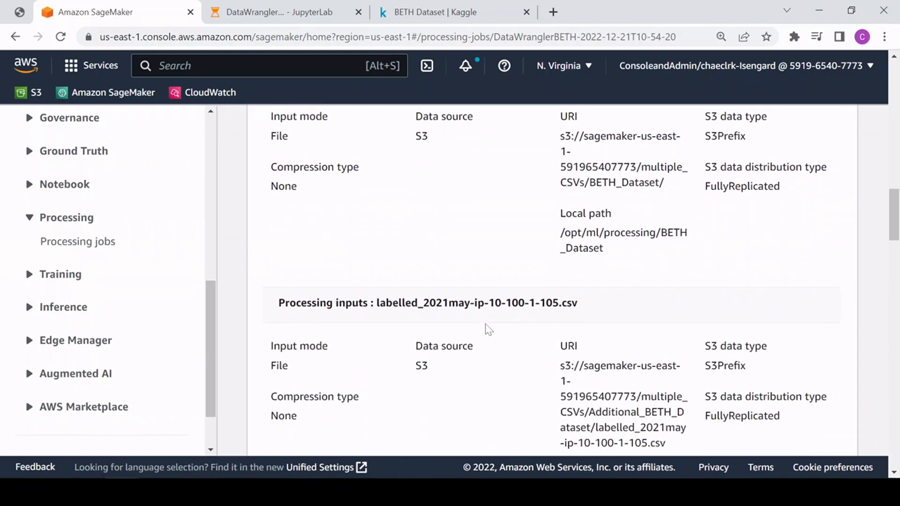
Check the job's status in the processing jobs list and open the sagemaker-us-east-1 bucket in S3
click(72, 243)
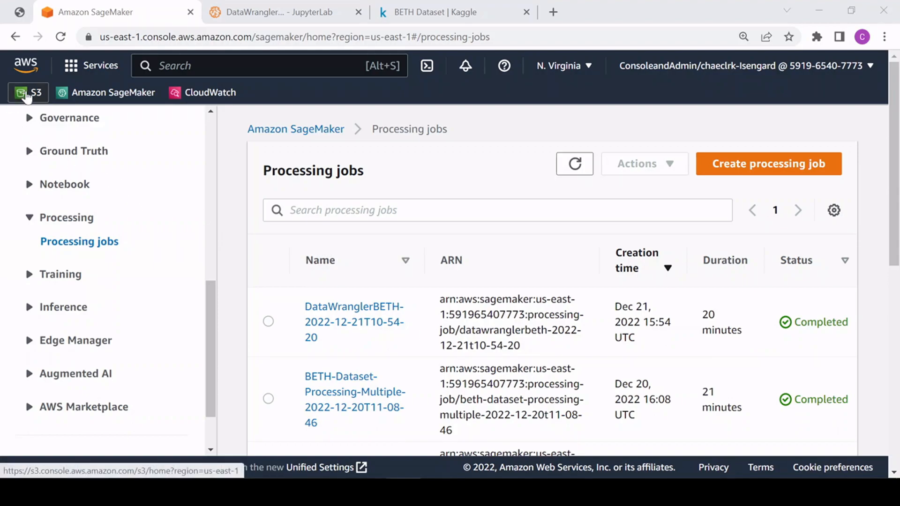
click(26, 96)
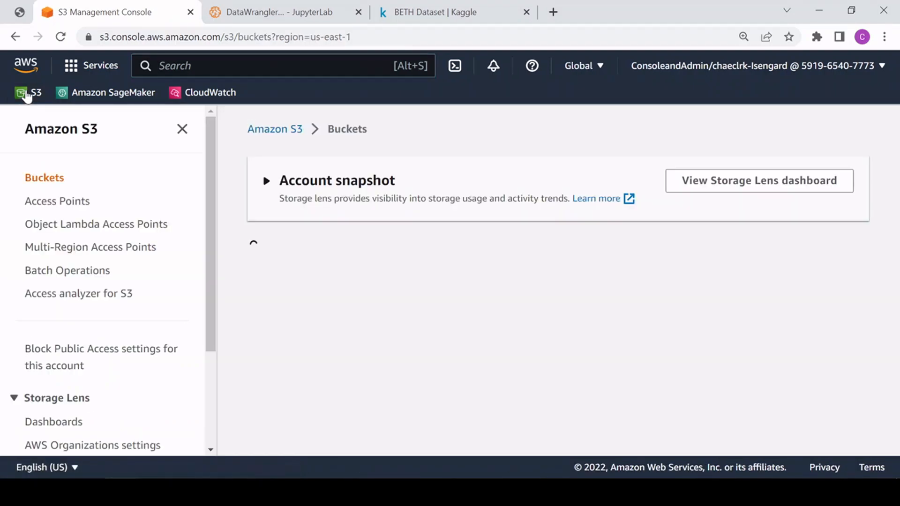
scroll(348, 284, down, 3)
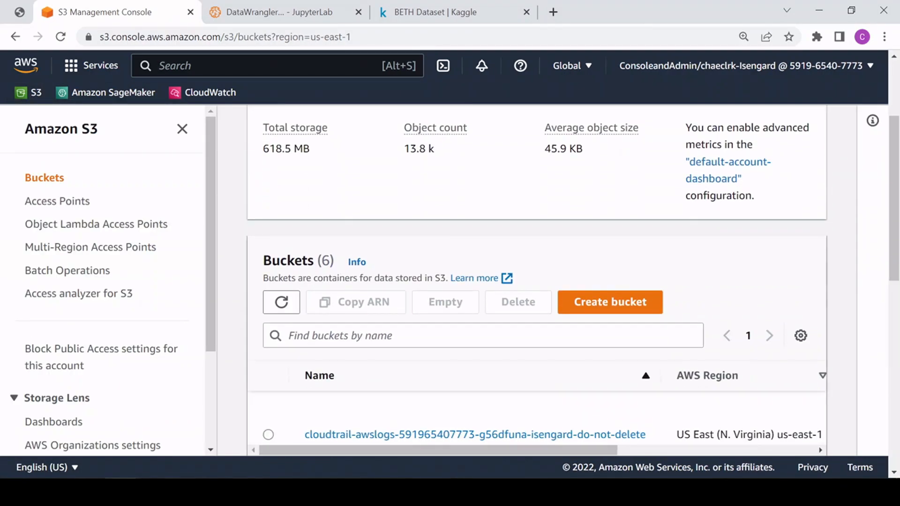
click(183, 129)
scroll(201, 389, down, 5)
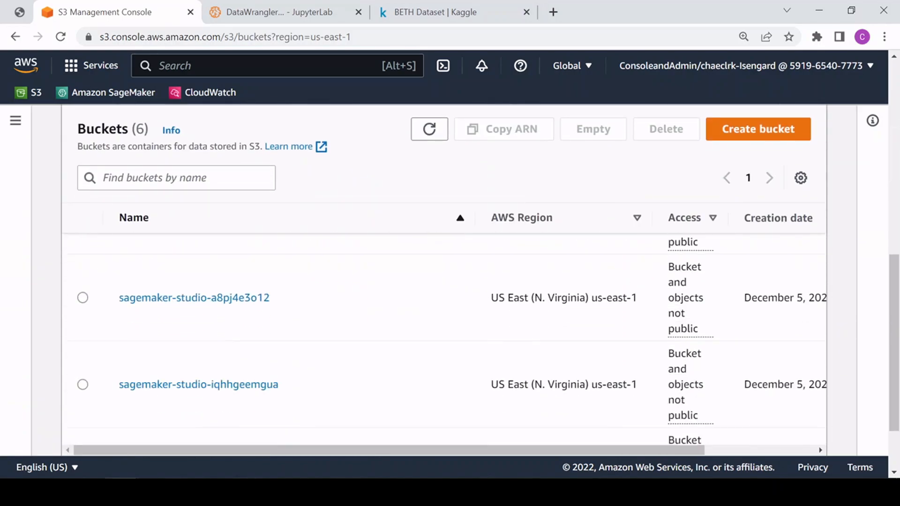
click(201, 391)
scroll(239, 271, down, 4)
scroll(240, 271, down, 1)
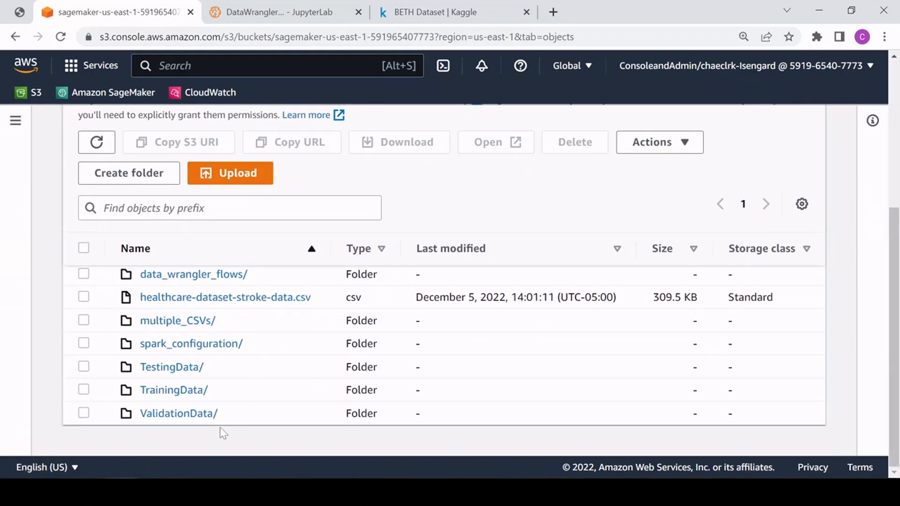
Open the job's DataWranglerBETH-2022-12-21T10-54-20 folder under TestingData and check the exported test CSV
scroll(237, 401, up, 1)
scroll(254, 397, down, 1)
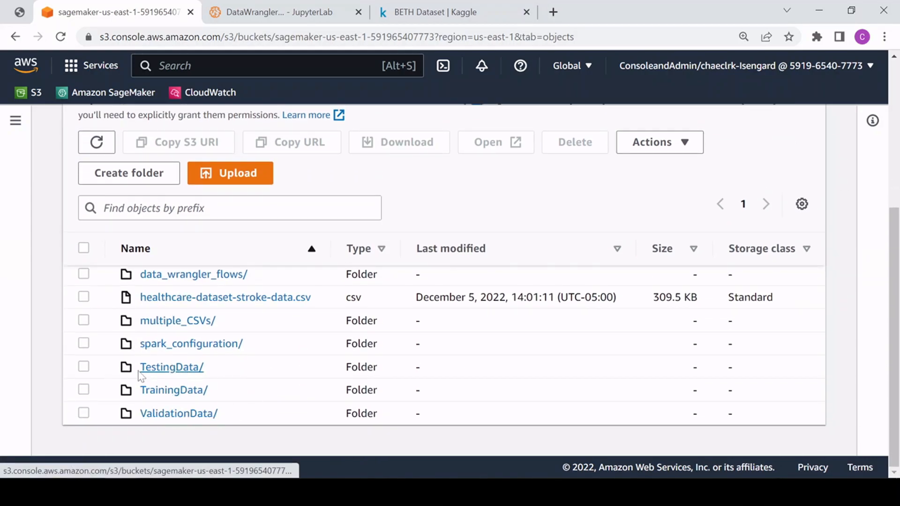
click(169, 368)
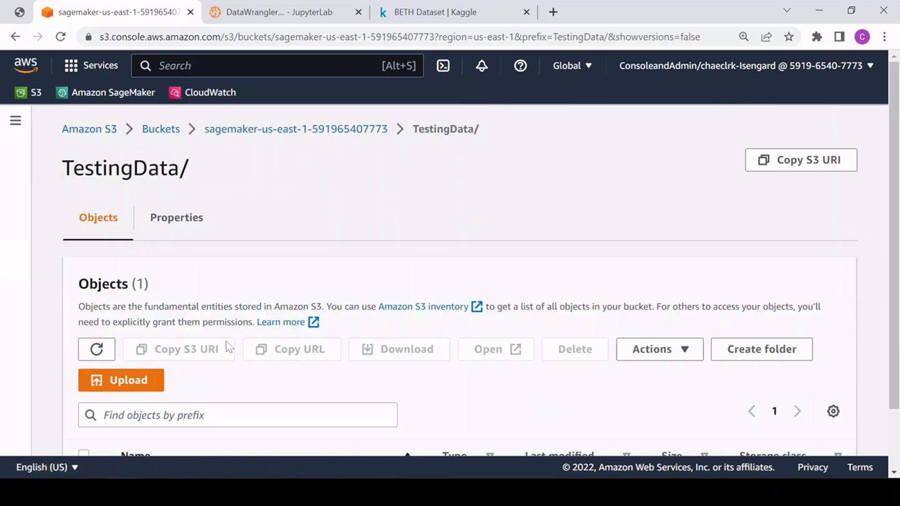
scroll(232, 422, down, 1)
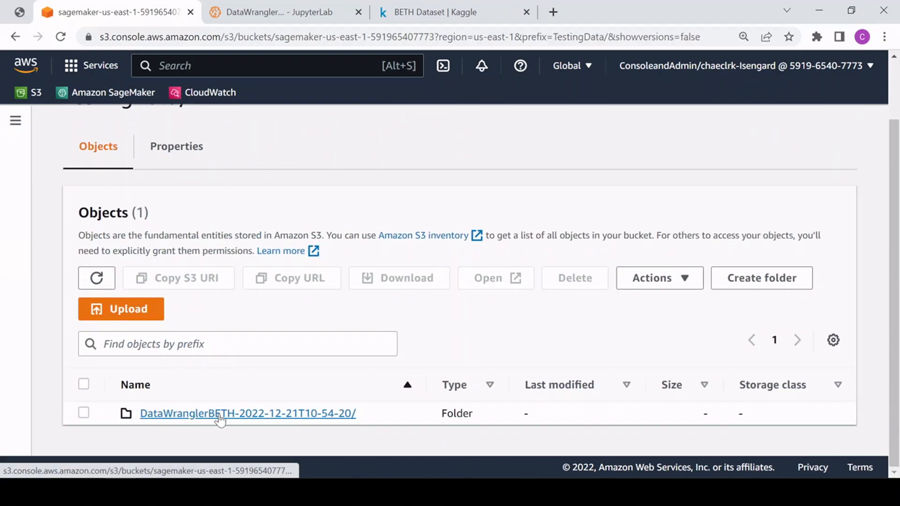
click(263, 415)
scroll(220, 316, down, 1)
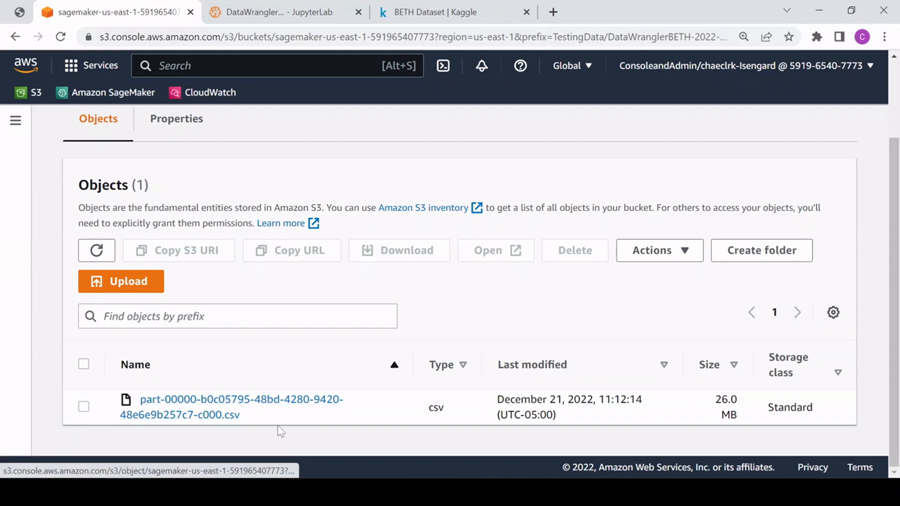
Return to the bucket's root and open the TrainingData folder
scroll(228, 355, up, 3)
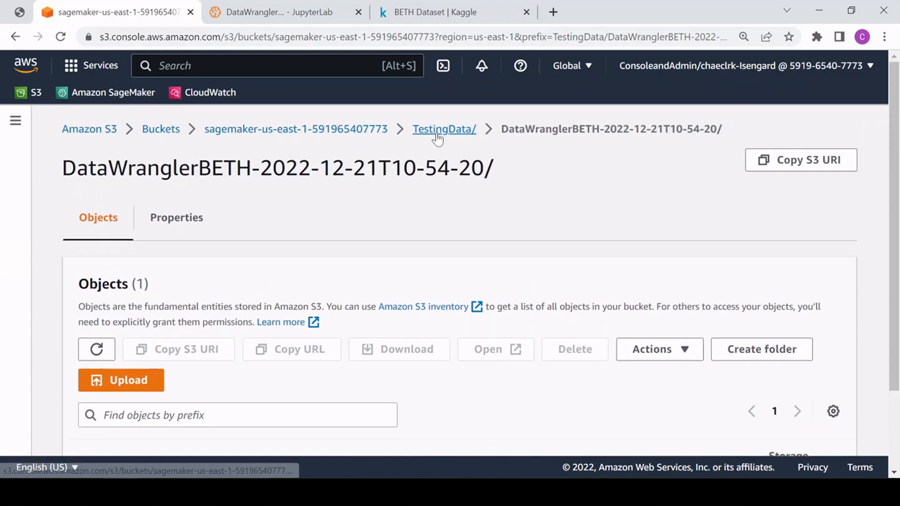
click(442, 133)
scroll(422, 145, down, 1)
scroll(395, 151, up, 1)
click(354, 135)
scroll(284, 338, down, 4)
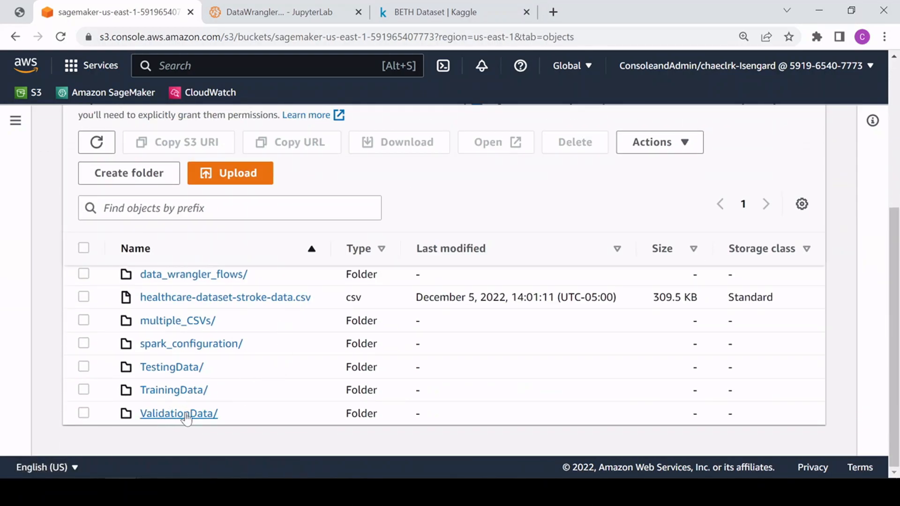
click(162, 392)
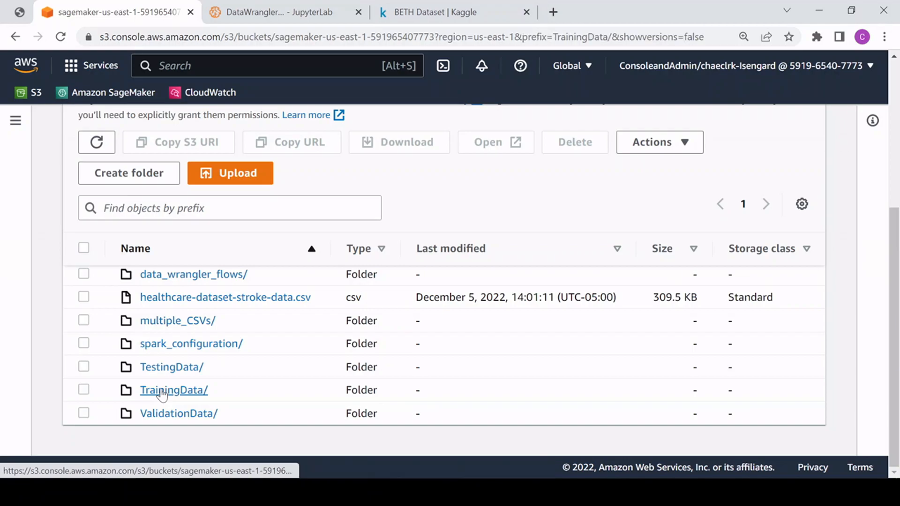
scroll(197, 371, down, 2)
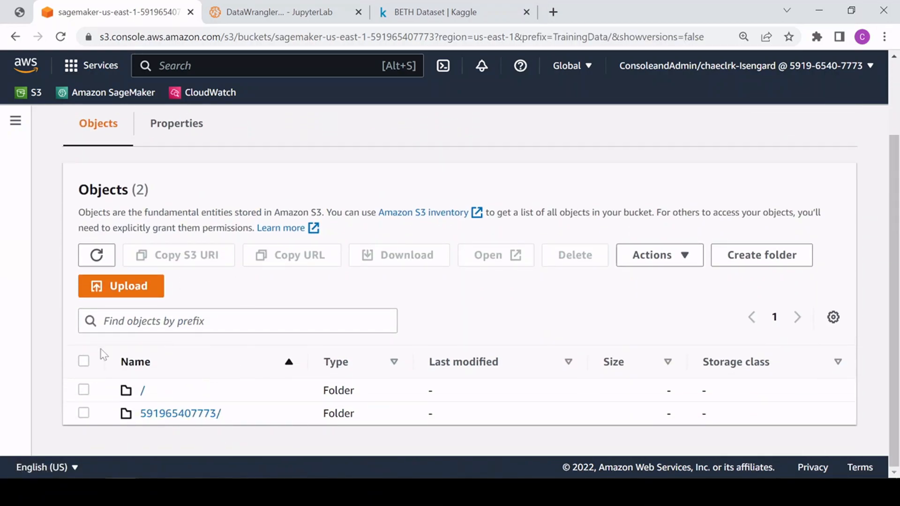
click(175, 413)
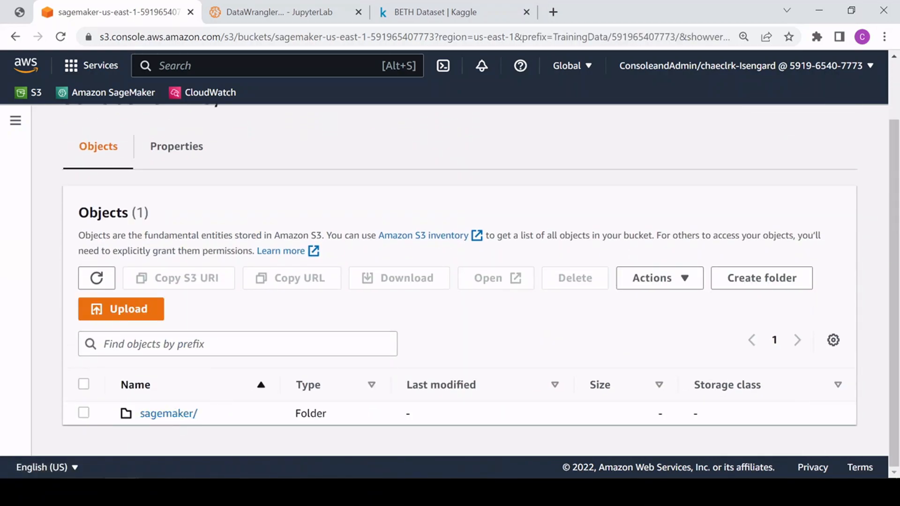
click(173, 415)
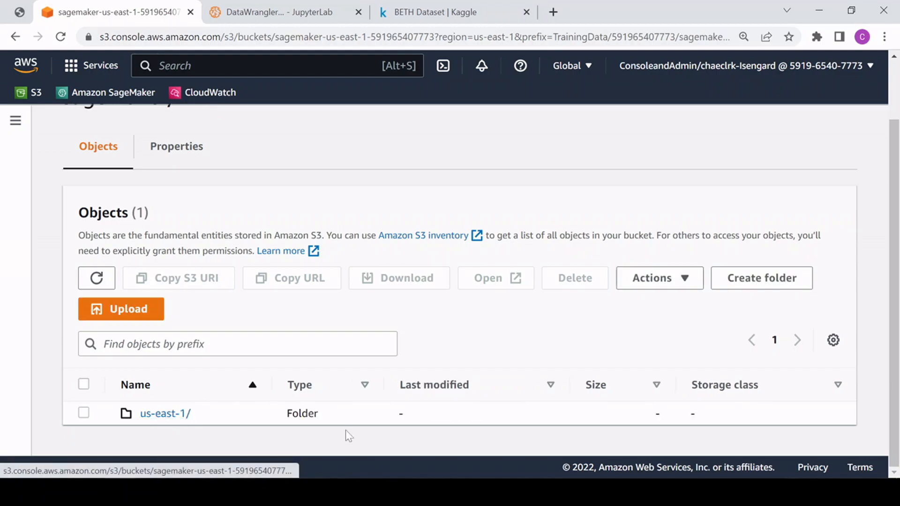
click(173, 415)
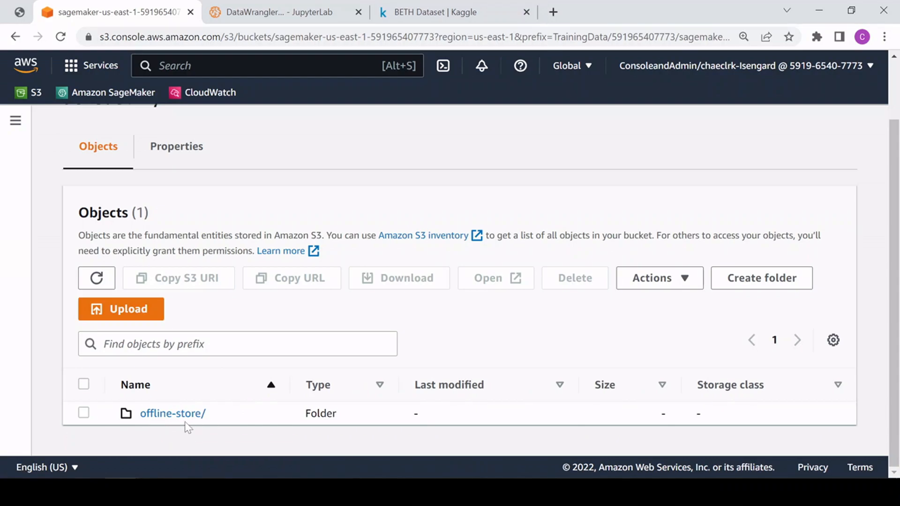
click(155, 414)
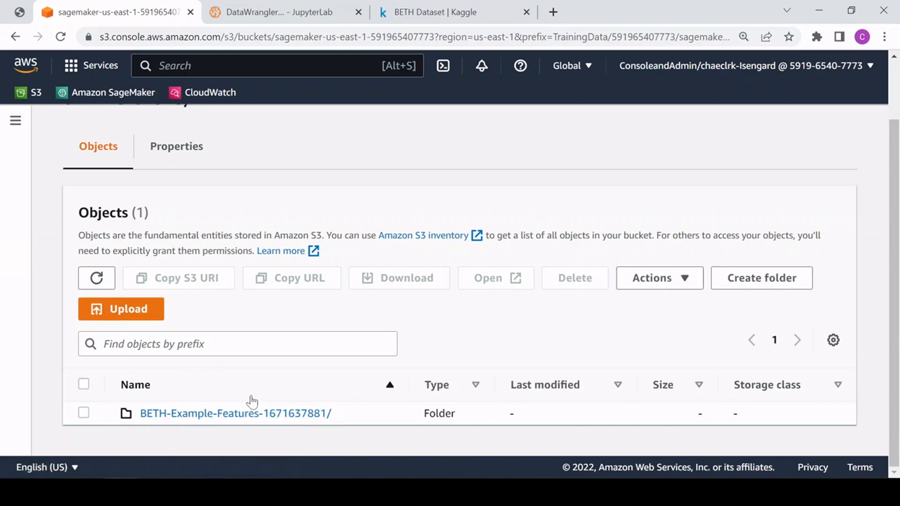
click(240, 415)
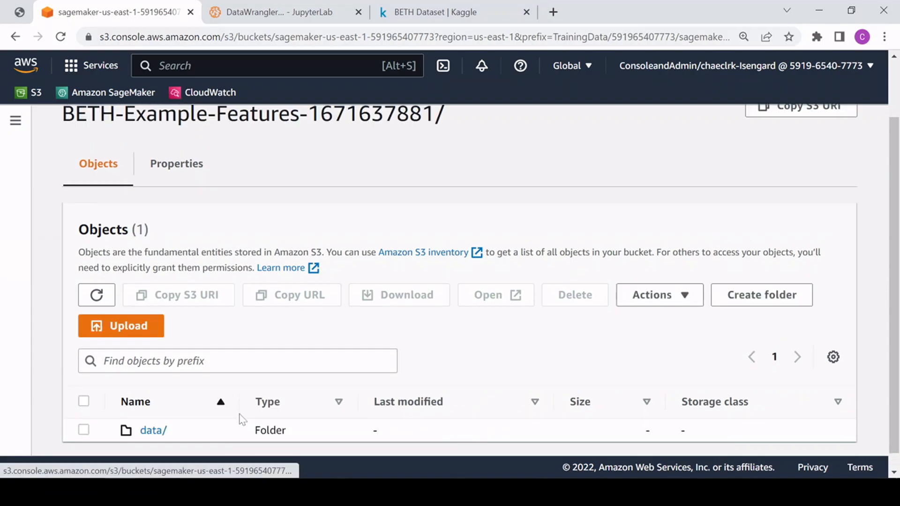
Open the feature group's data folder down to year=2022, month=12, day=21 and hour=16
click(156, 413)
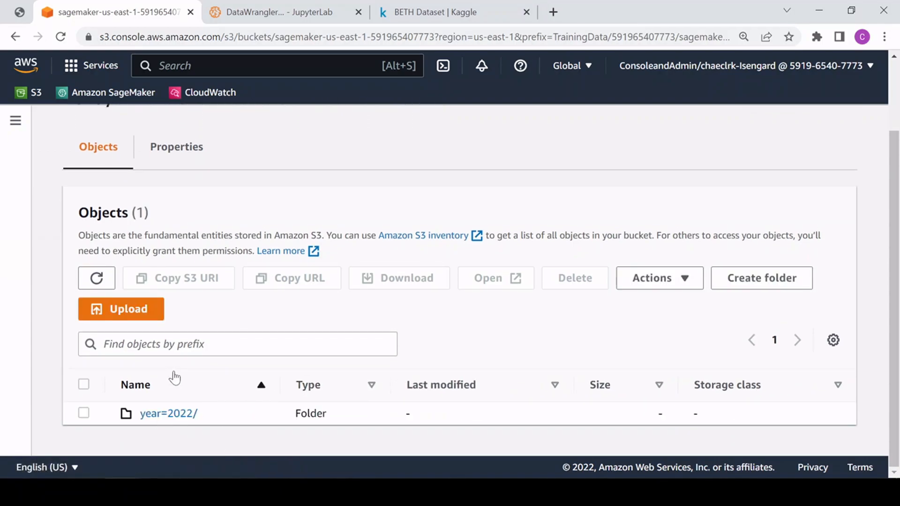
click(166, 415)
click(173, 417)
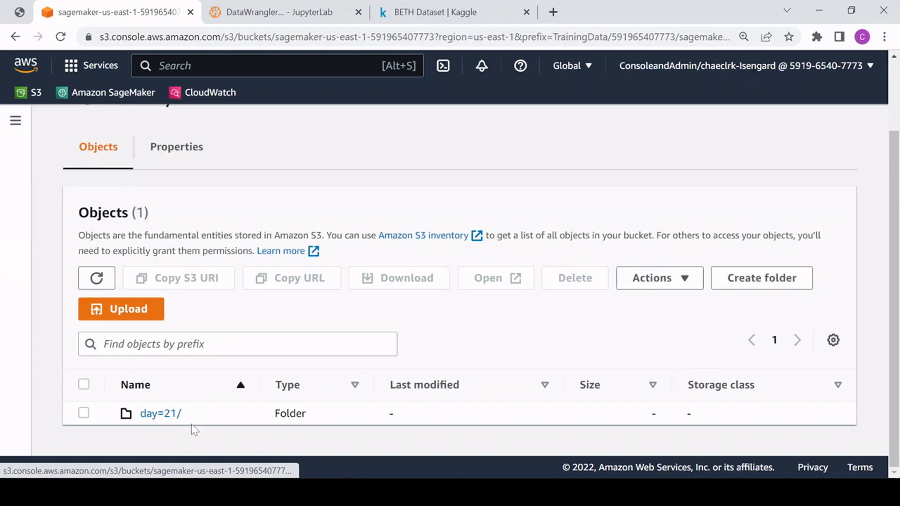
click(164, 419)
click(168, 418)
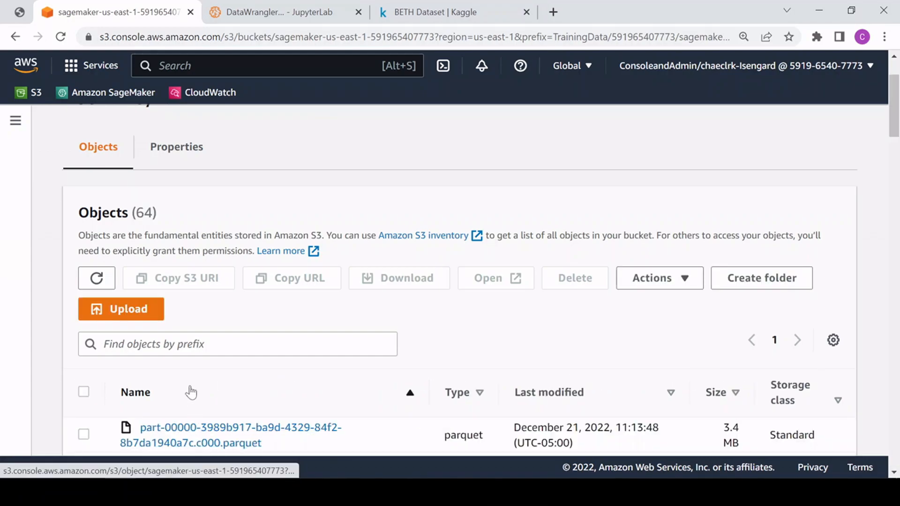
Examine the exported parquet files listed in the hour=16 folder, including their modification times and sizes
scroll(197, 396, down, 5)
scroll(330, 392, up, 5)
scroll(330, 392, down, 9)
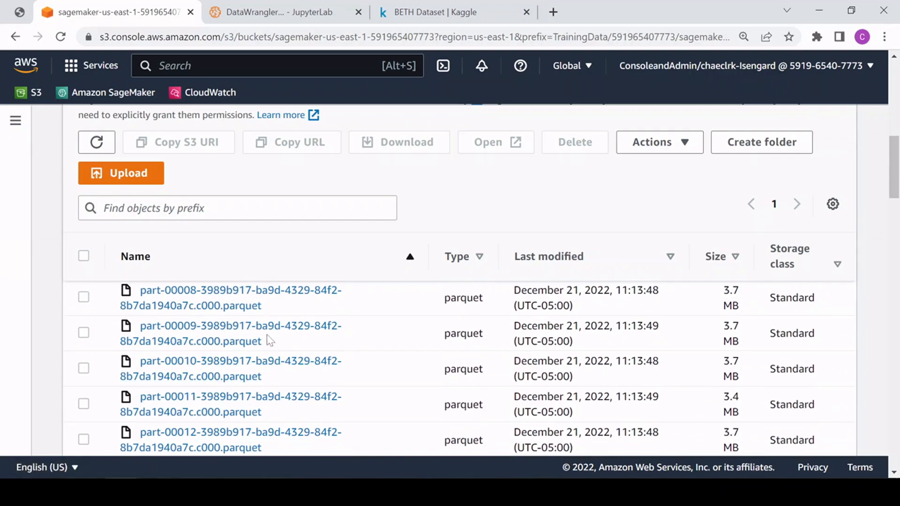
scroll(300, 364, down, 3)
scroll(300, 367, down, 8)
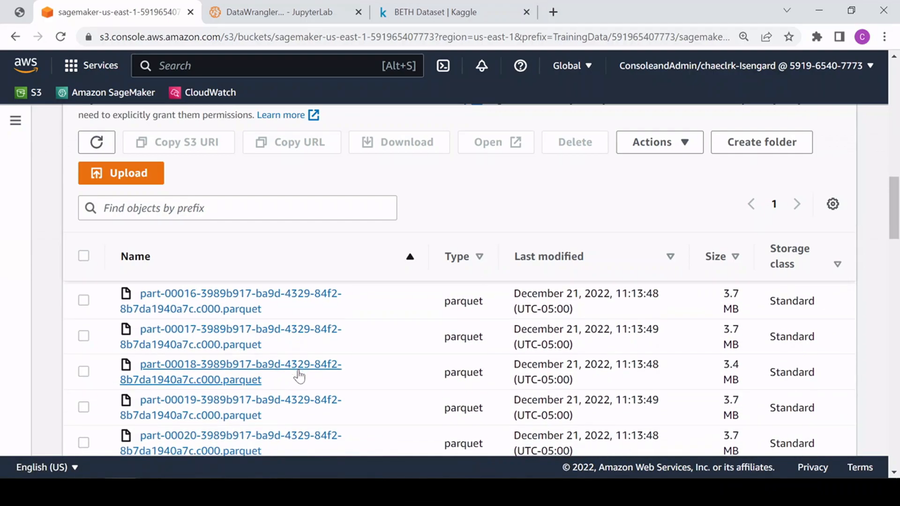
scroll(292, 352, down, 12)
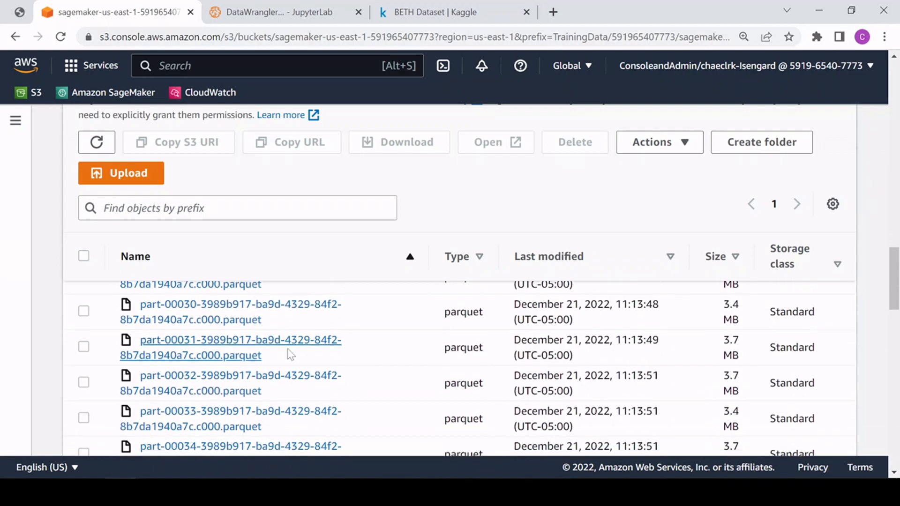
scroll(308, 358, up, 20)
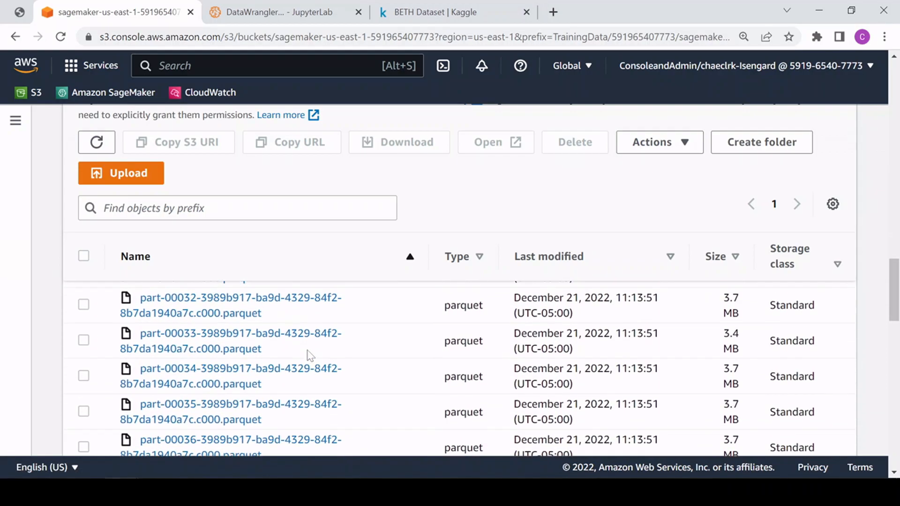
scroll(310, 356, up, 9)
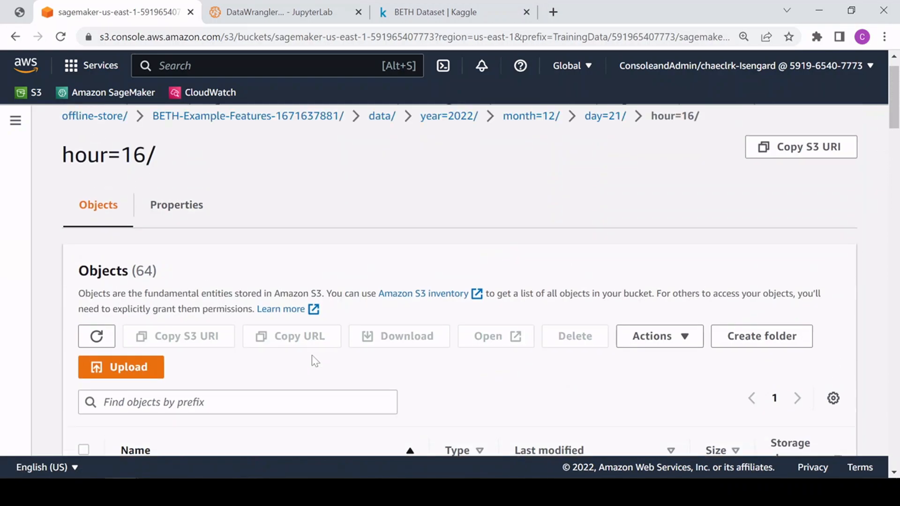
scroll(373, 398, down, 2)
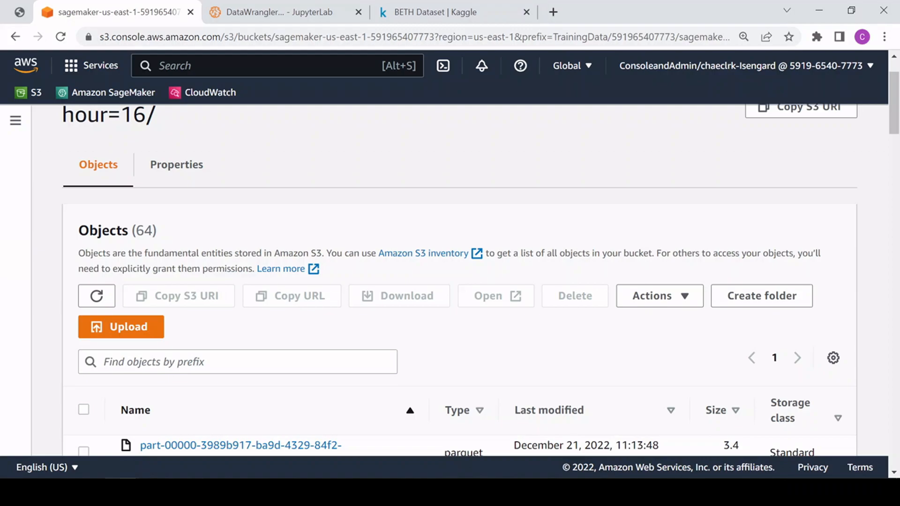
Open Athena's query editor, dismiss the new query engine notice and review the notice about the query result location
text(athena)
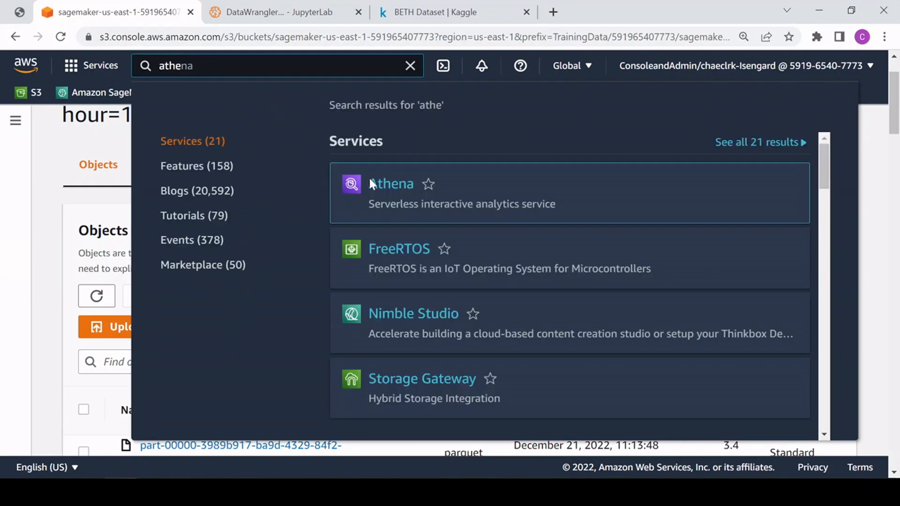
click(388, 185)
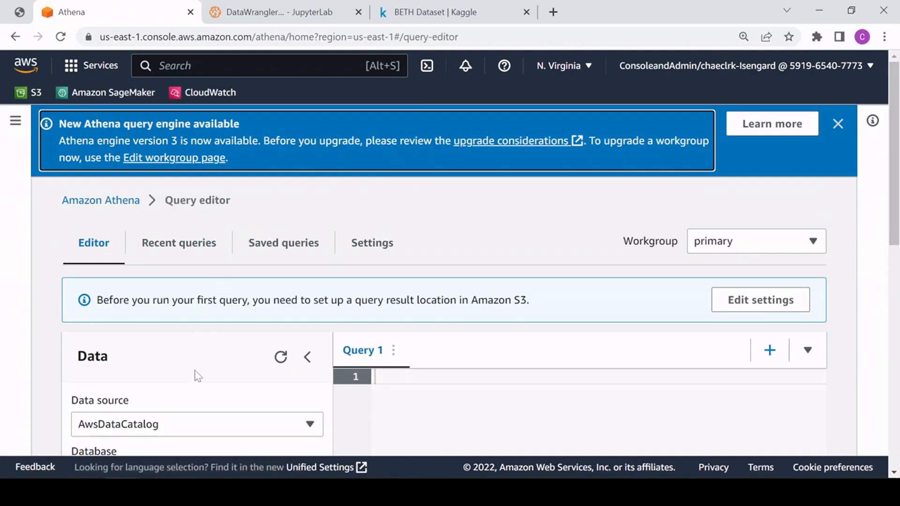
click(839, 125)
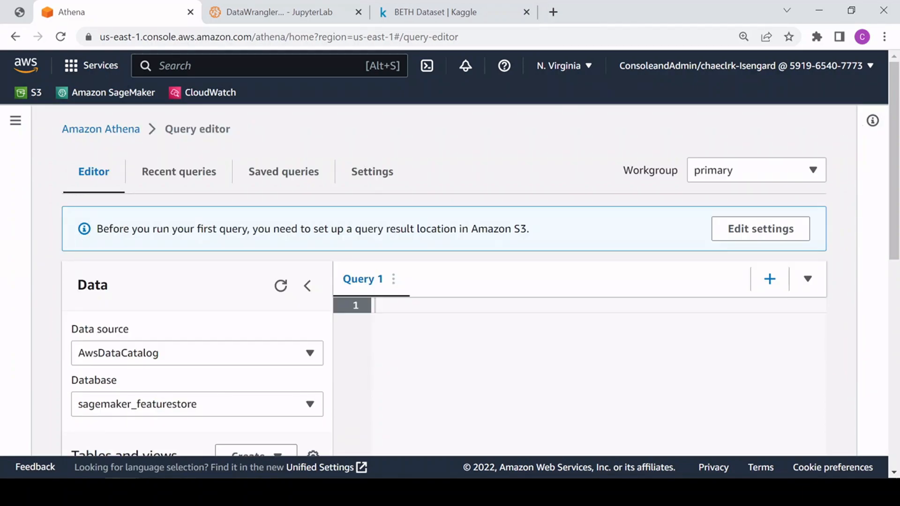
drag(97, 233, 534, 240)
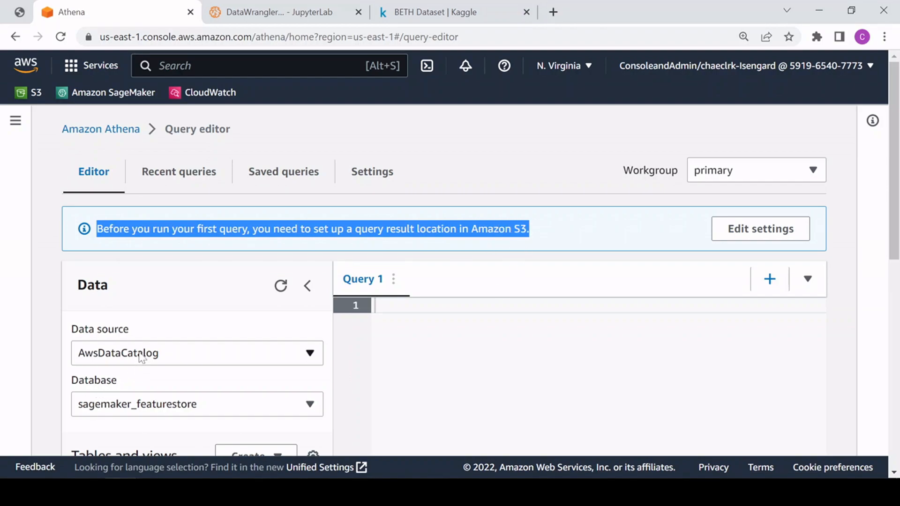
scroll(374, 337, down, 3)
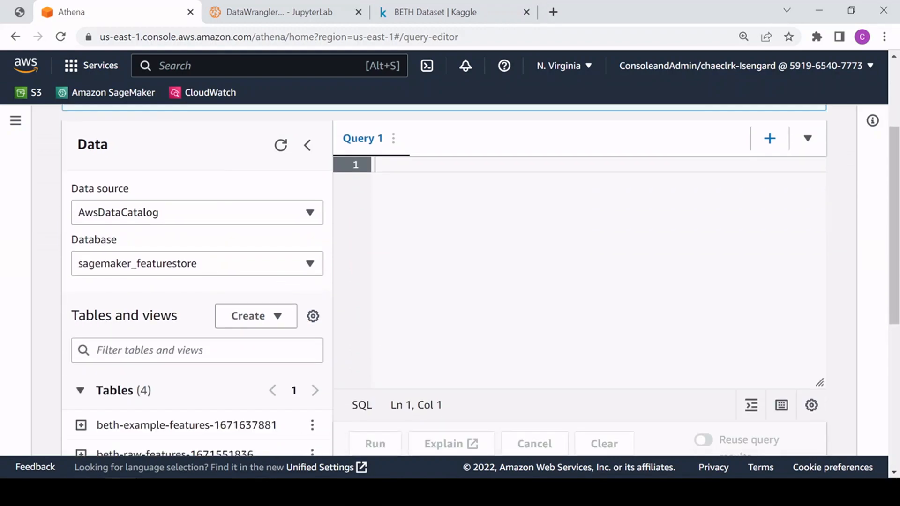
scroll(318, 253, up, 3)
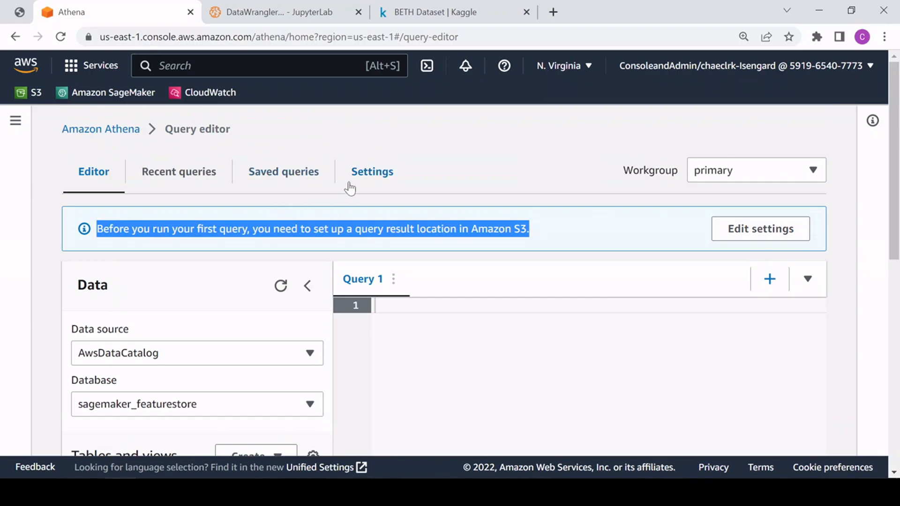
Set Athena's query result location to the AthenaOutput folder in the sagemaker-us-east-1 bucket and save the settings
click(362, 177)
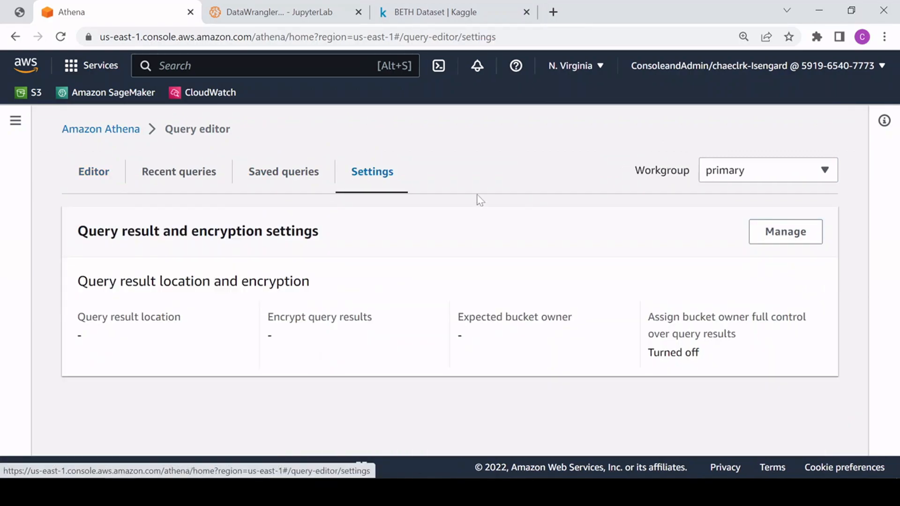
click(784, 235)
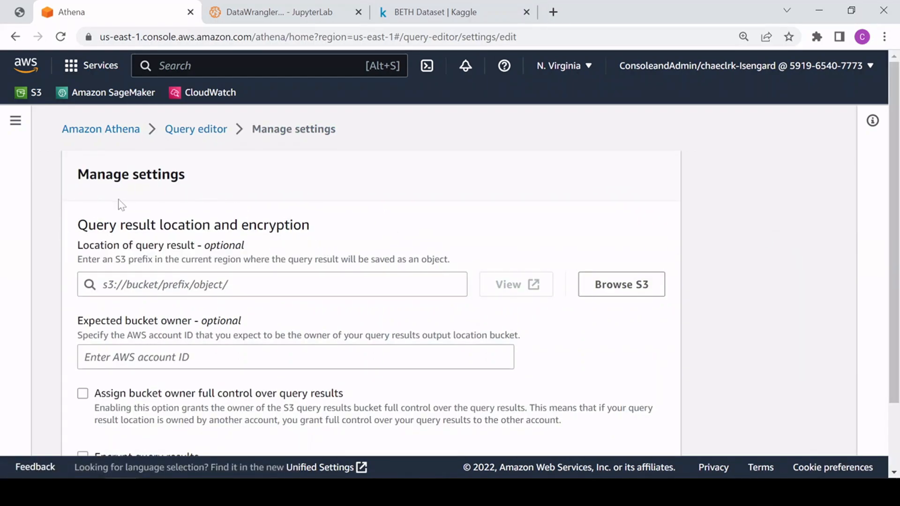
click(622, 285)
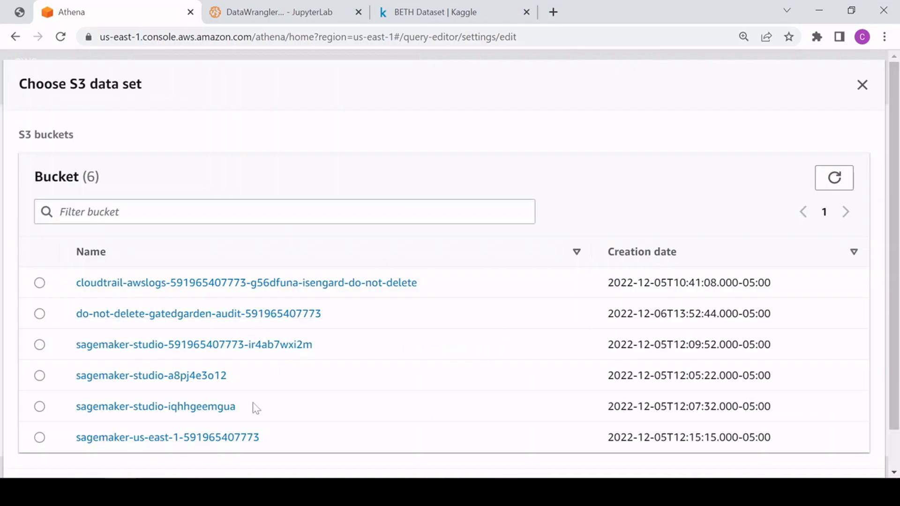
click(175, 439)
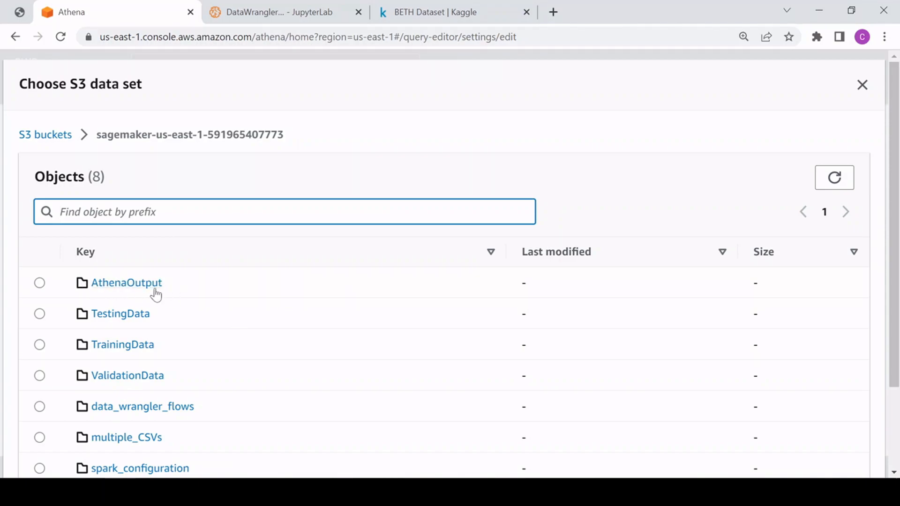
click(39, 283)
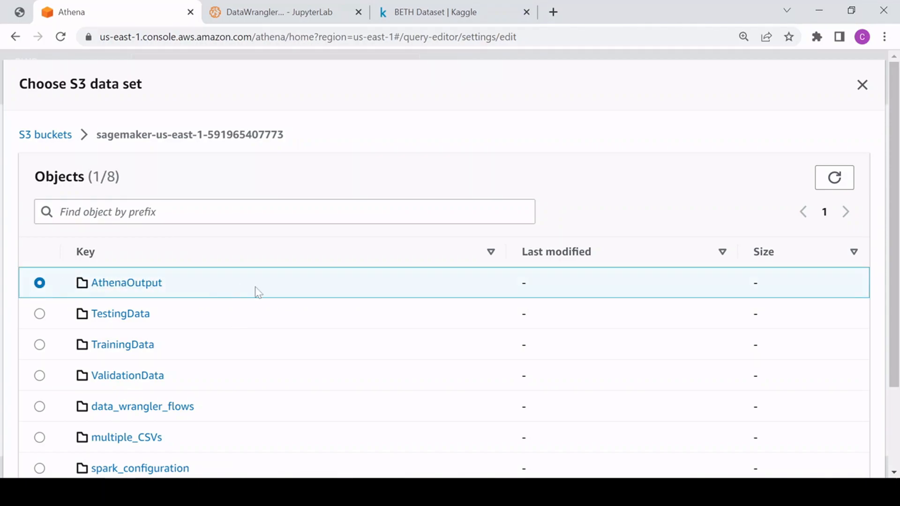
scroll(275, 283, down, 3)
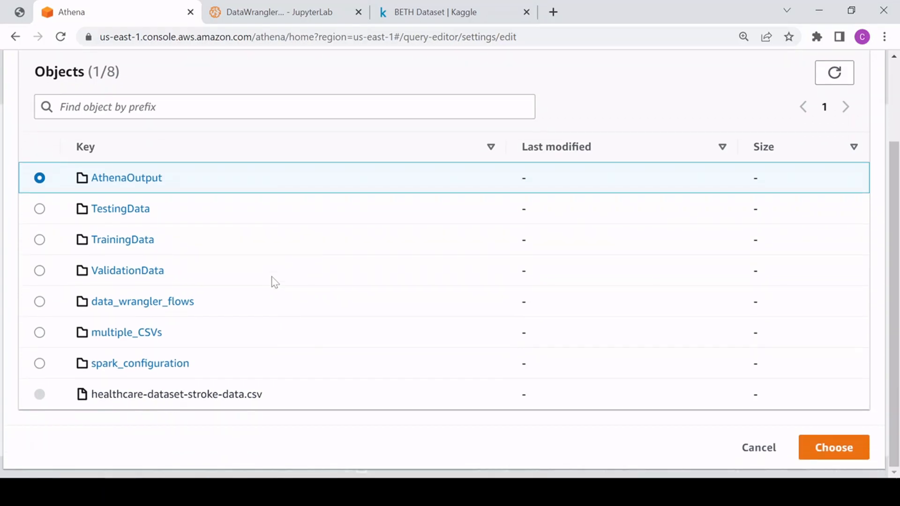
click(835, 451)
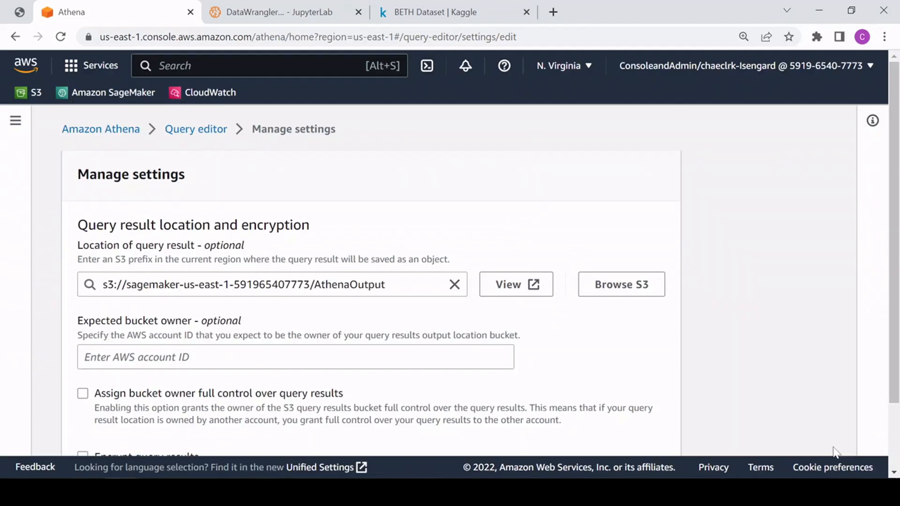
scroll(571, 343, down, 2)
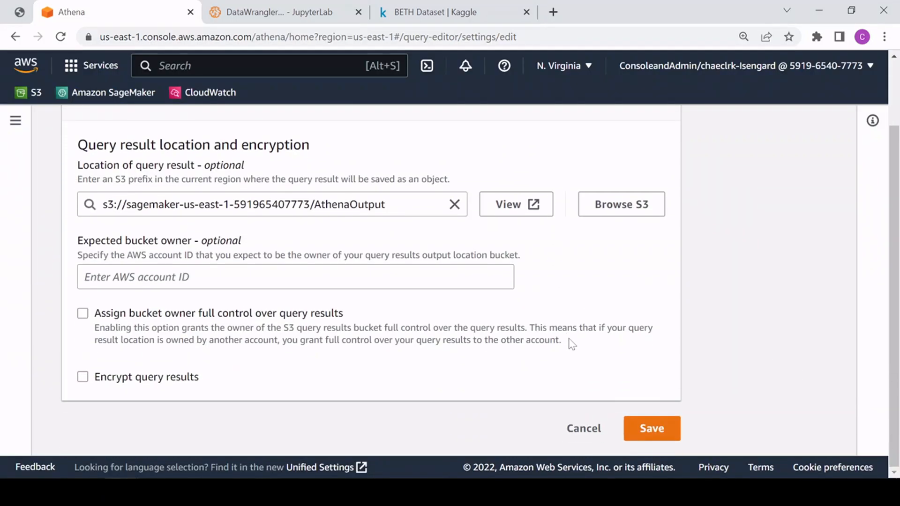
click(655, 434)
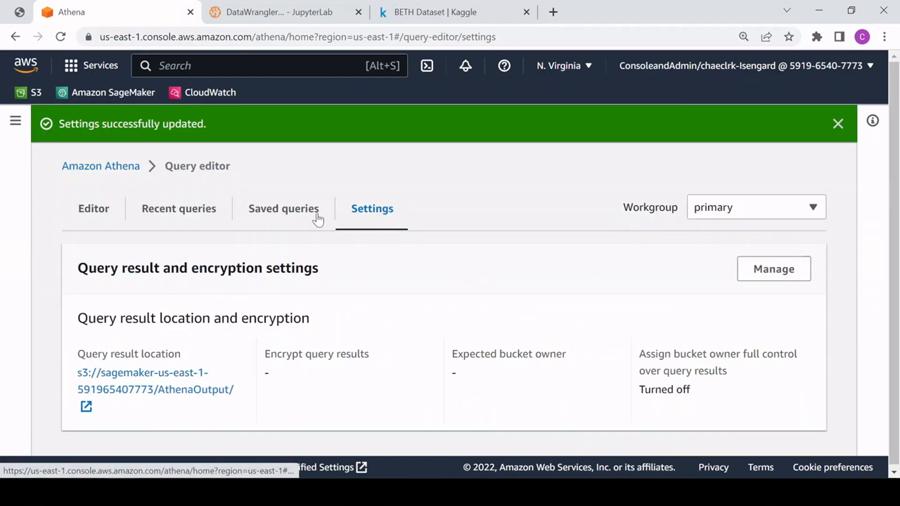
Return to the query editor and choose AwsDataCatalog as data source and sagemaker_featurestore as database
click(95, 213)
click(275, 301)
click(275, 302)
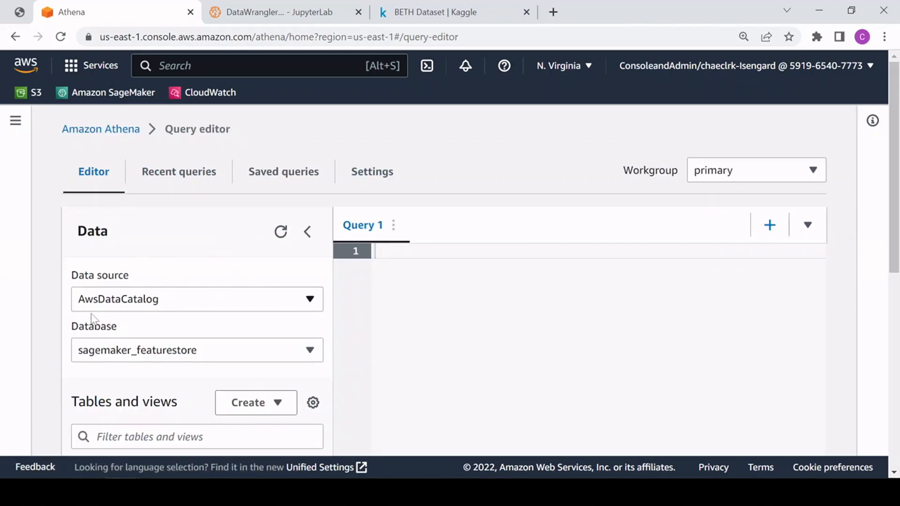
scroll(154, 245, down, 3)
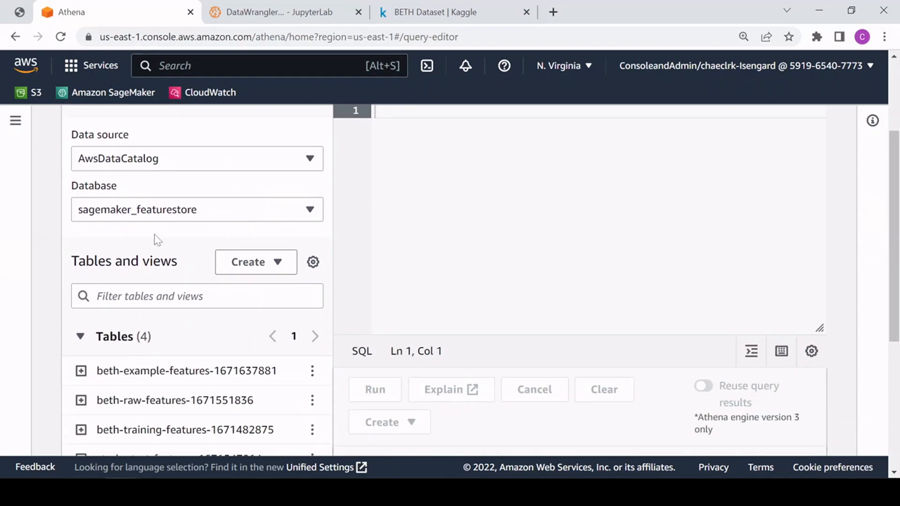
click(188, 218)
click(164, 264)
scroll(71, 295, down, 3)
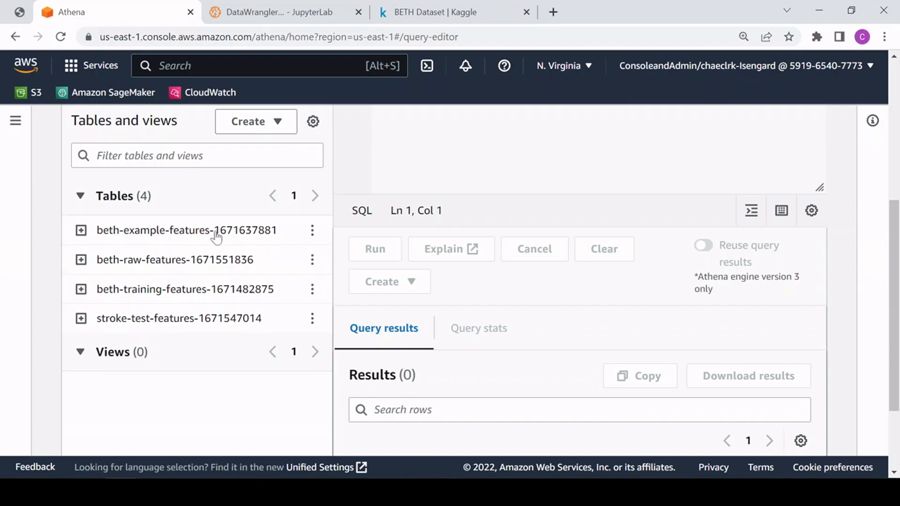
click(152, 231)
scroll(152, 231, up, 2)
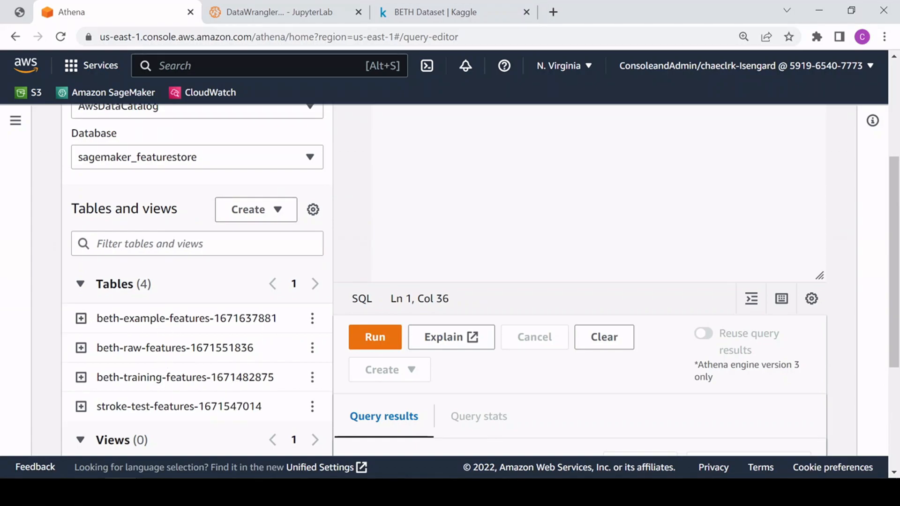
scroll(444, 281, up, 4)
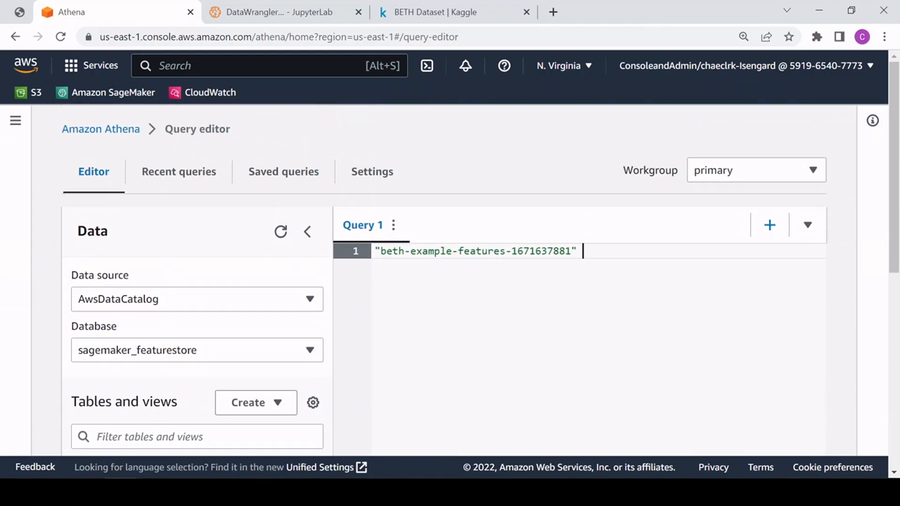
text(SELECT)
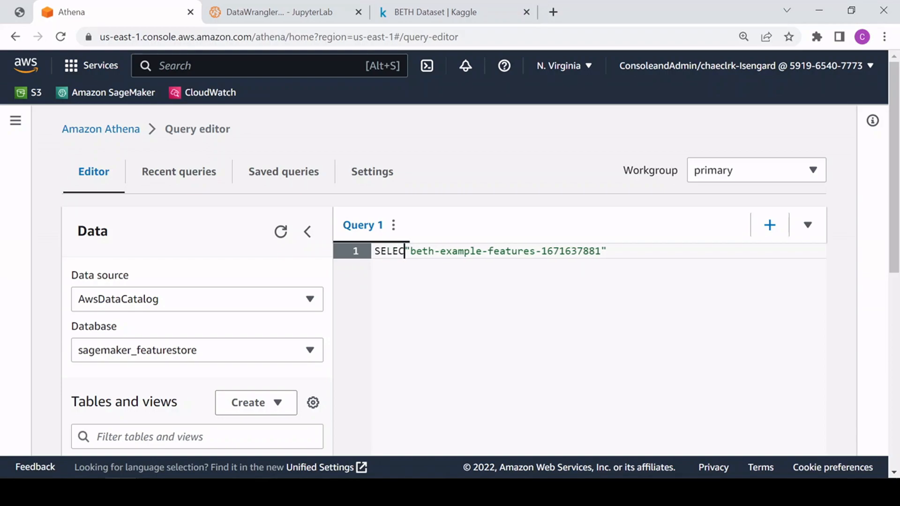
text( * FROM)
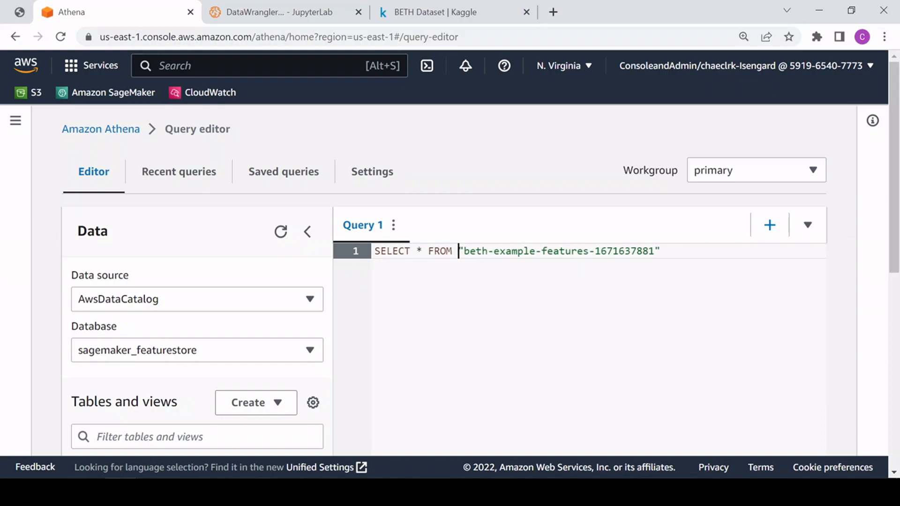
key(End)
text(LIMIT)
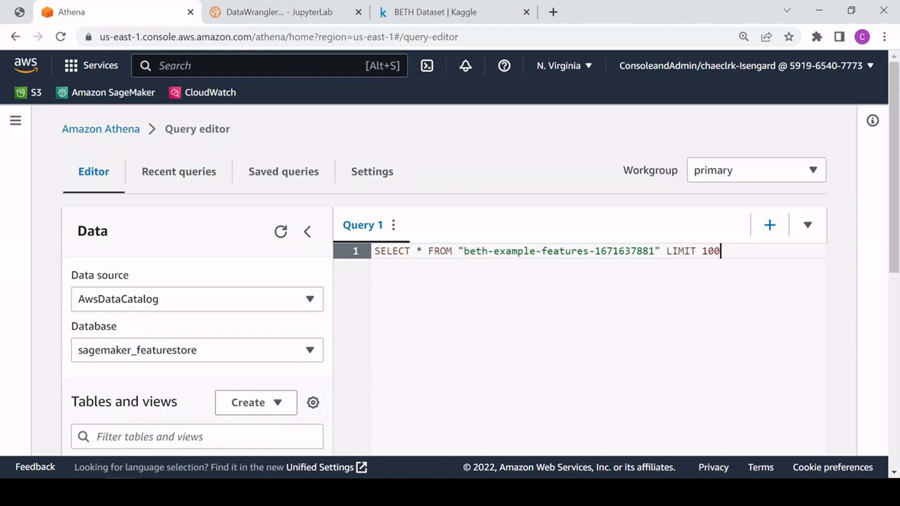
scroll(663, 287, down, 5)
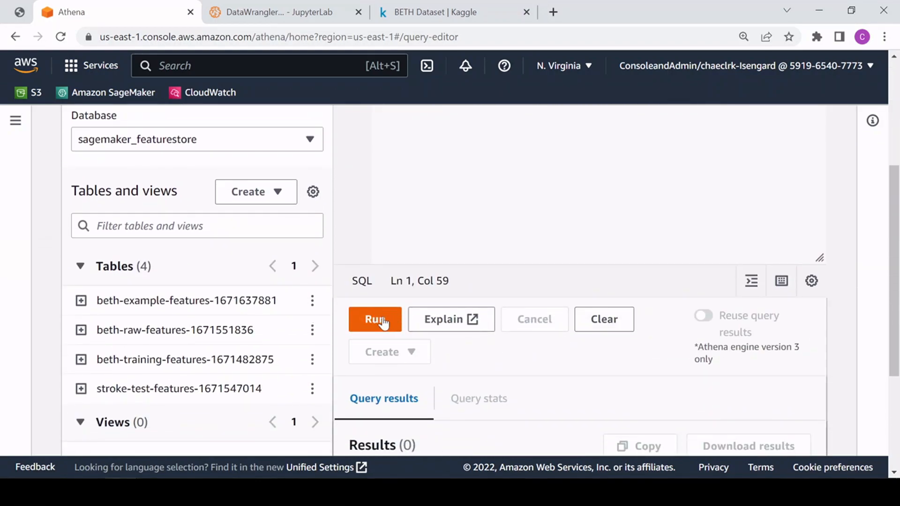
click(396, 321)
Review the query results across all columns, including recordid, write_time, api_invocation_time and is_deleted, and return to the first column
scroll(589, 272, down, 5)
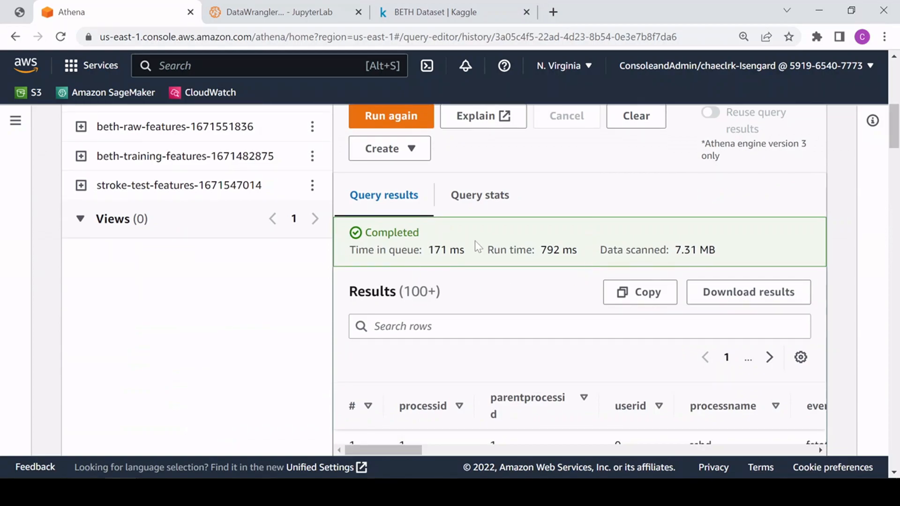
scroll(501, 263, down, 5)
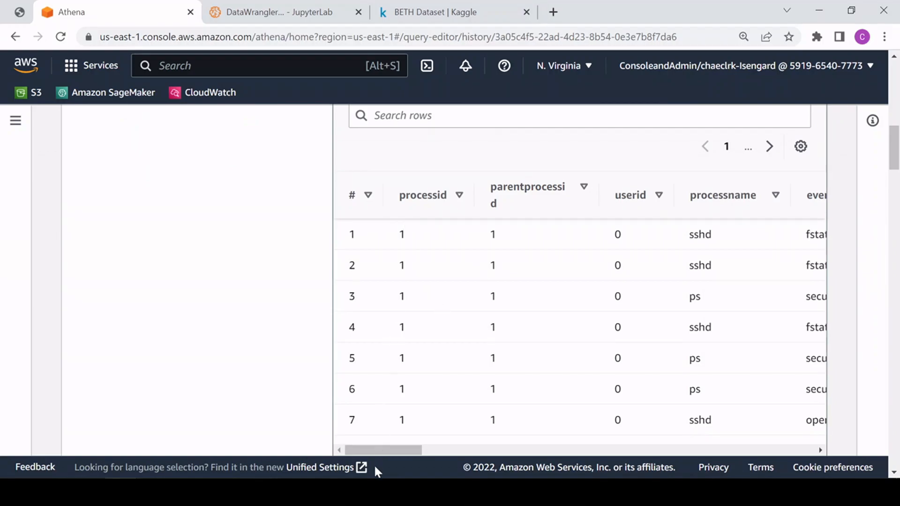
drag(387, 451, 721, 450)
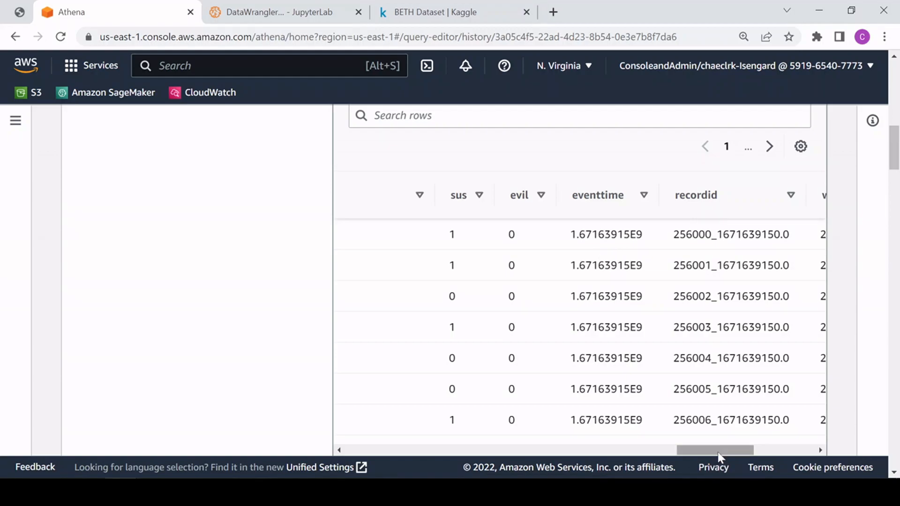
drag(719, 451, 787, 454)
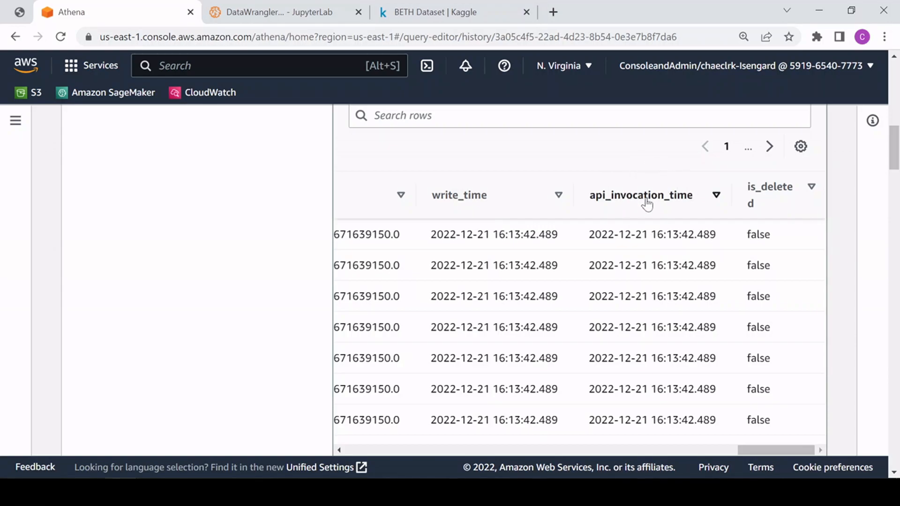
drag(756, 452, 352, 460)
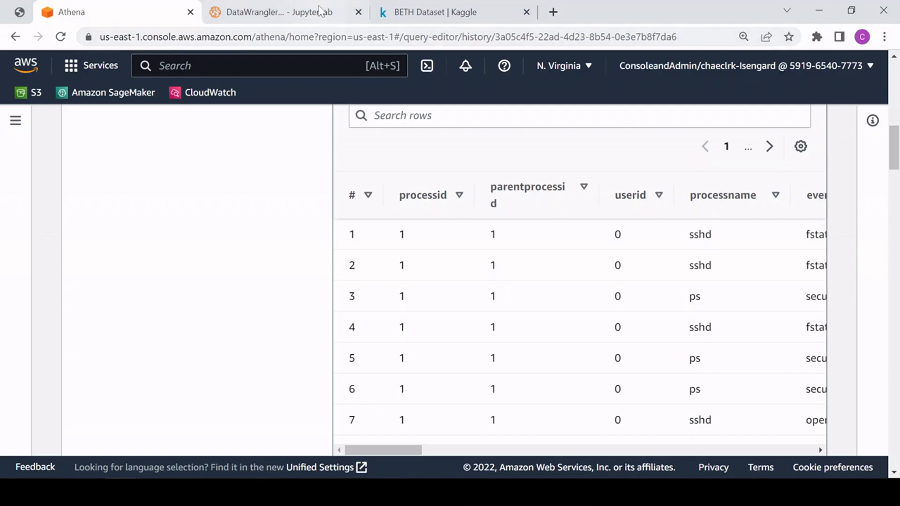
Open Amazon SageMaker from the console home and switch to SageMaker Studio showing the DataWranglerBETH.flow data flow
mouse_move(305, 20)
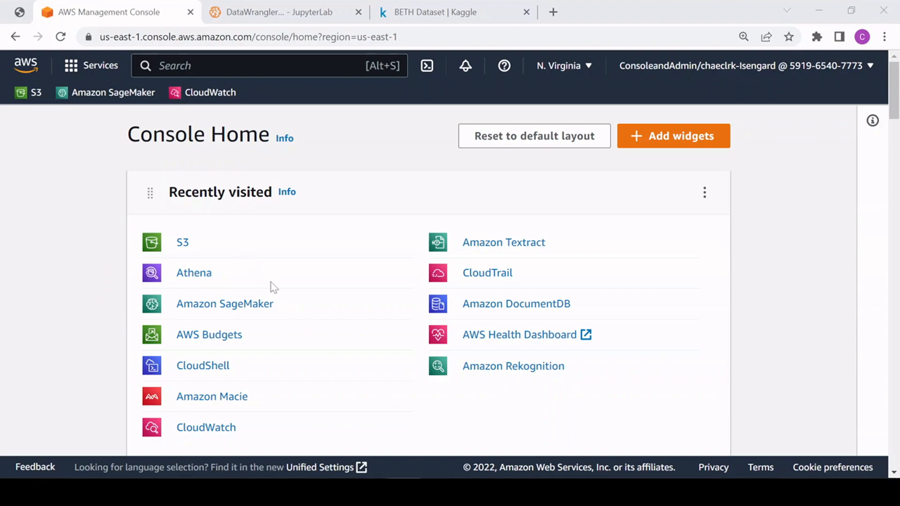
click(211, 310)
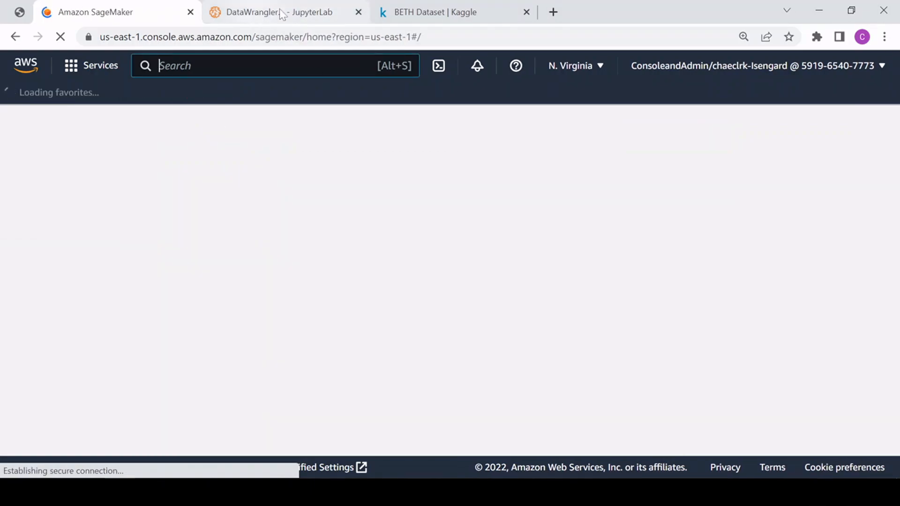
click(275, 12)
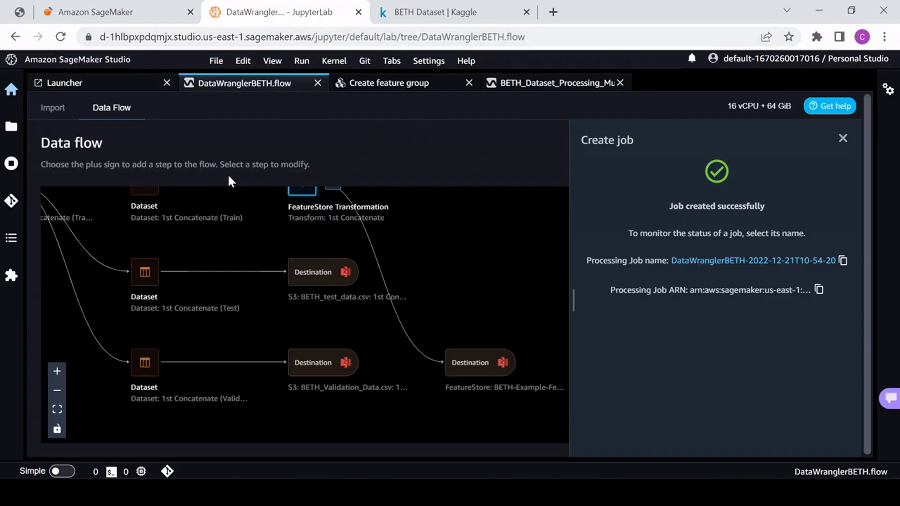
Shut down all running instances and apps in Studio, and shut down all kernel sessions
click(10, 165)
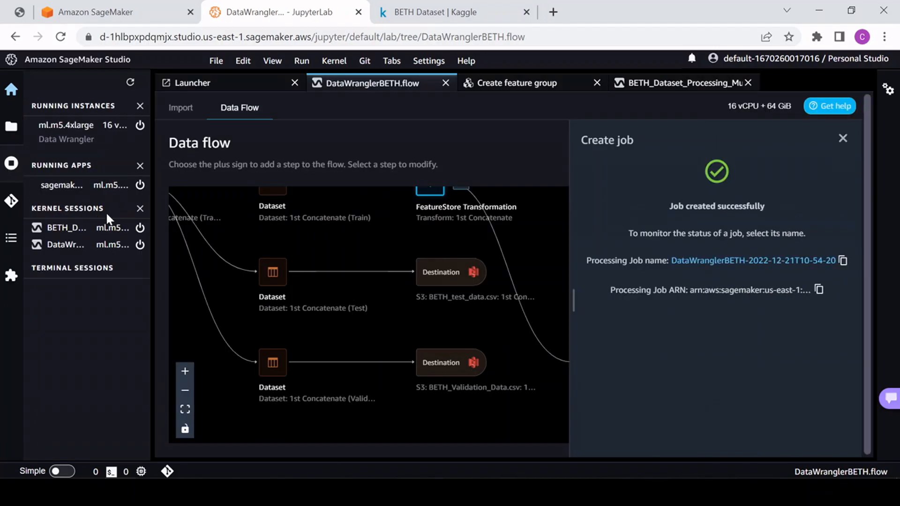
click(140, 108)
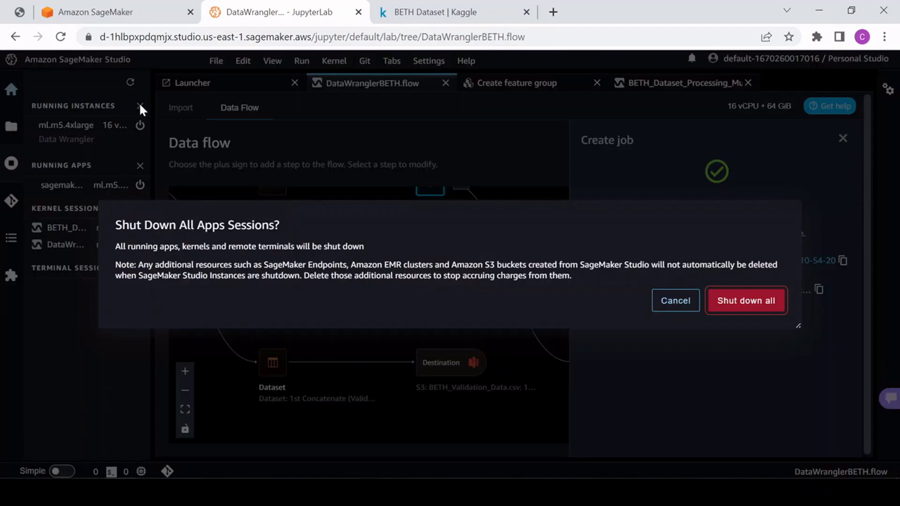
click(737, 302)
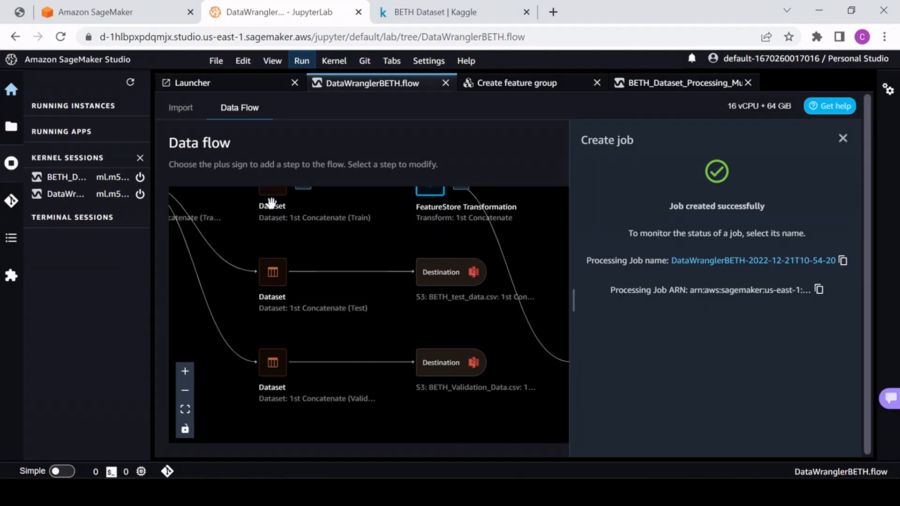
click(139, 158)
click(745, 302)
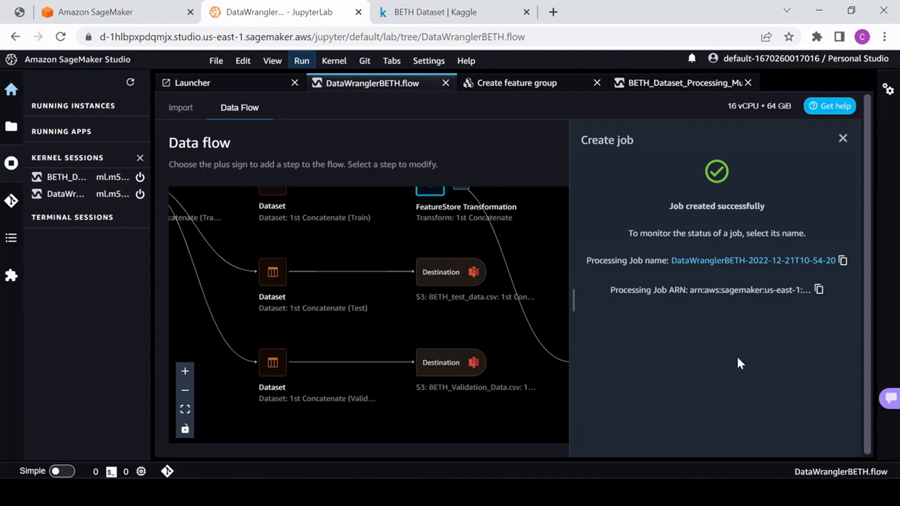